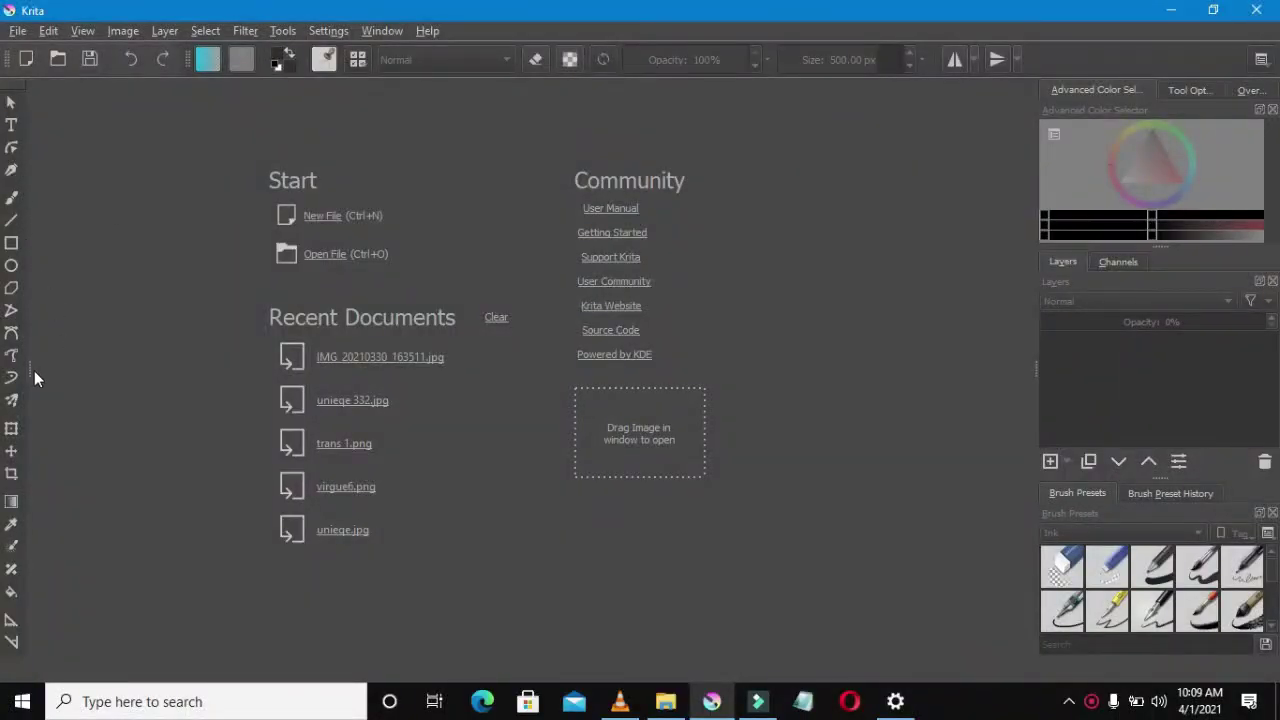
Widen the toolbox and create a new 1700 × 1300 px RGB/Alpha document at 300 ppi
left_click_drag(28, 367, 126, 381)
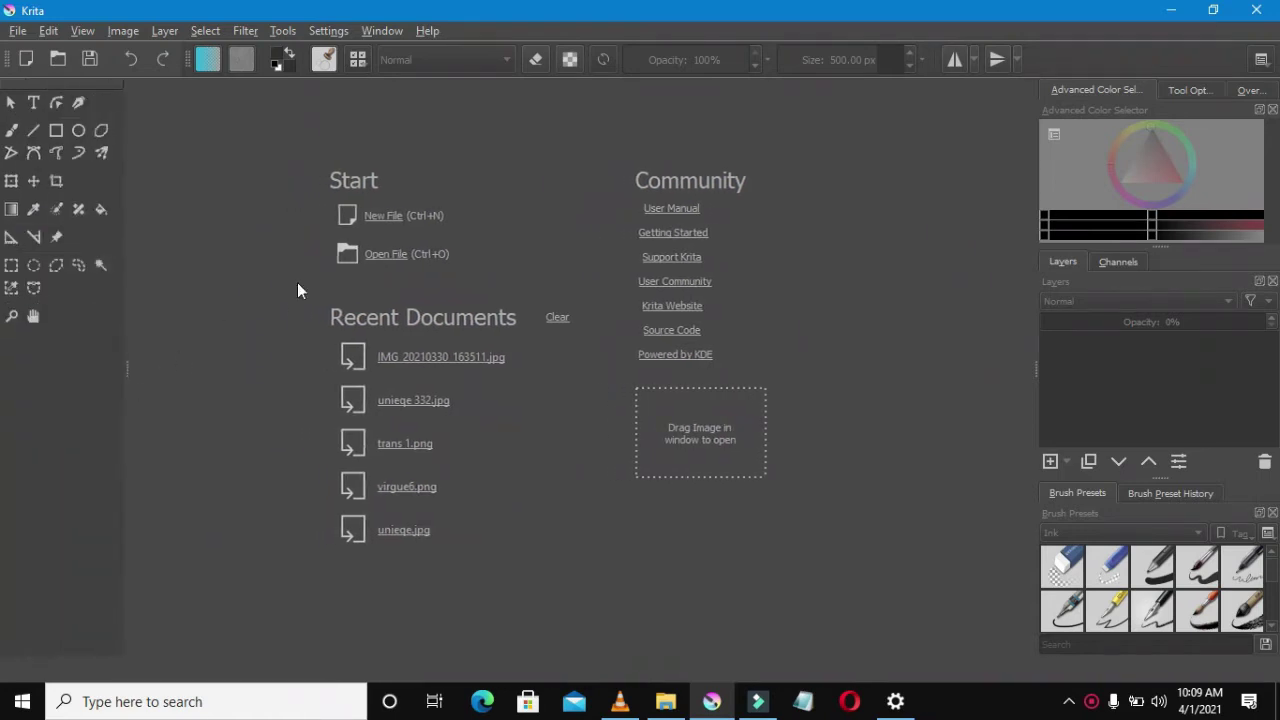
left_click(385, 224)
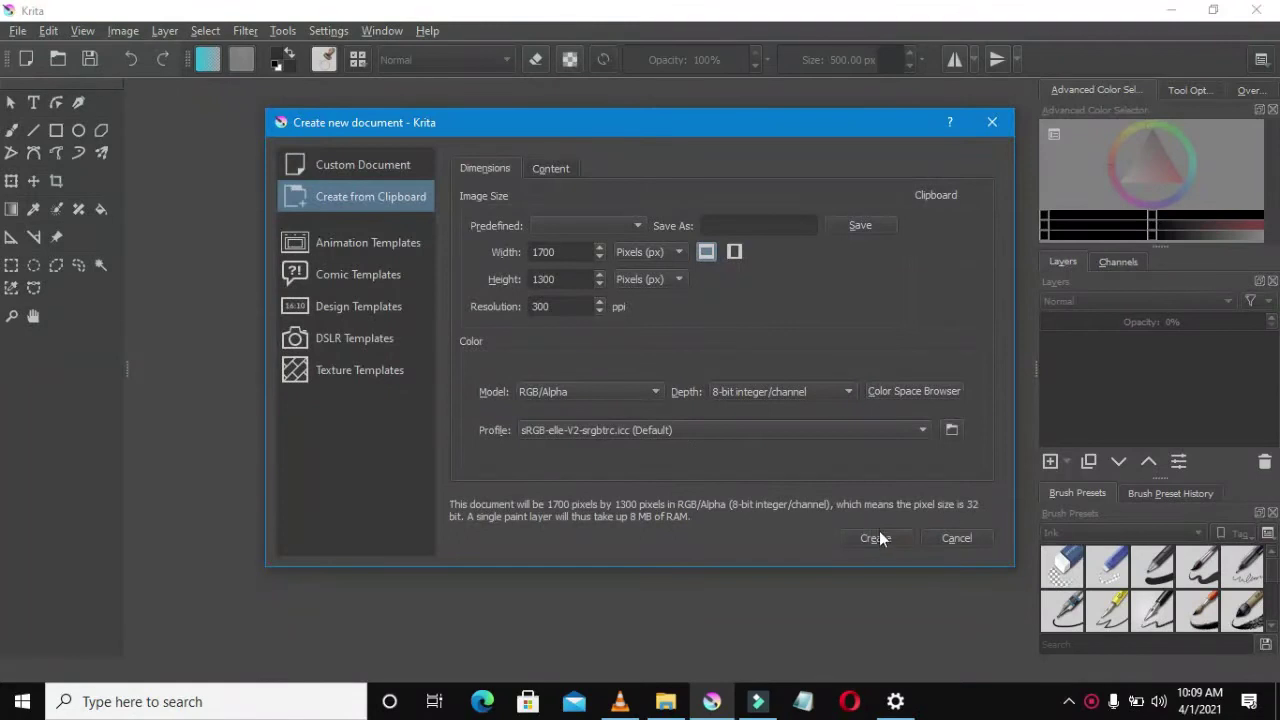
left_click(876, 538)
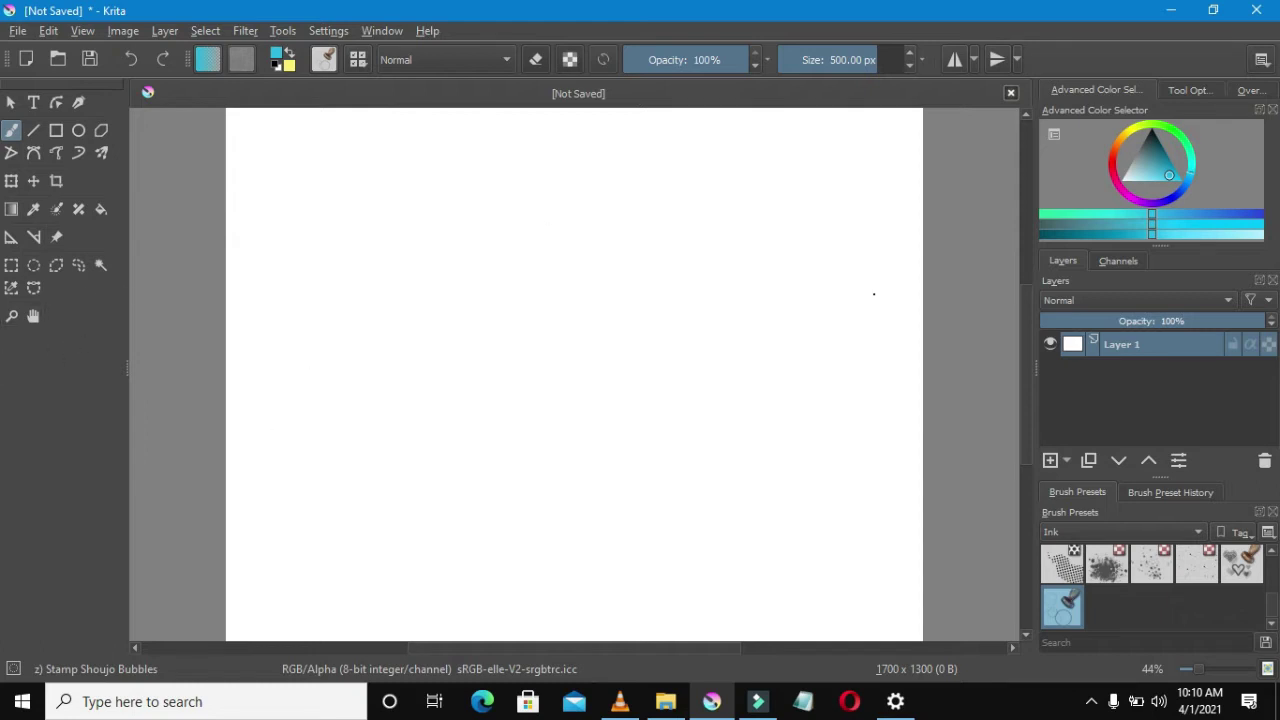
Delete the white Layer 1 and add two more empty paint layers above the remaining layer
left_click(1264, 461)
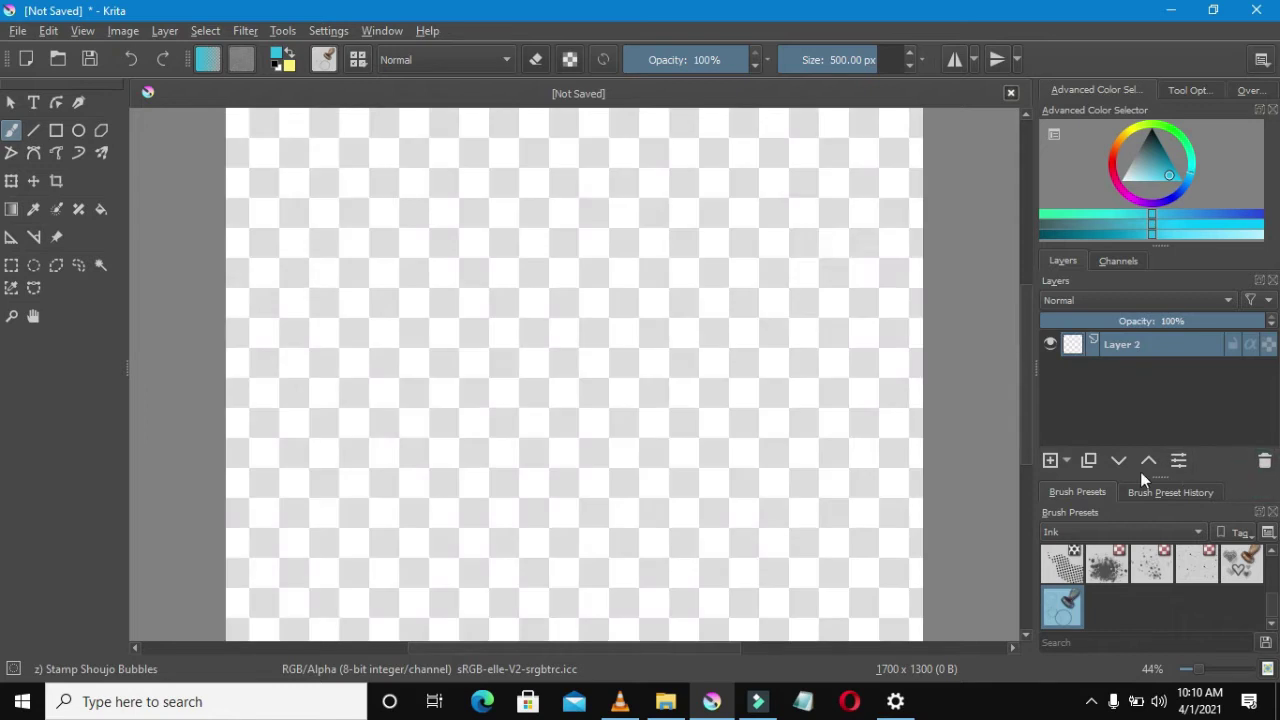
left_click(1051, 461)
left_click(1051, 461)
Fill the bottom layer, Layer 2, with a very dark teal colour as the background
left_click(1099, 392)
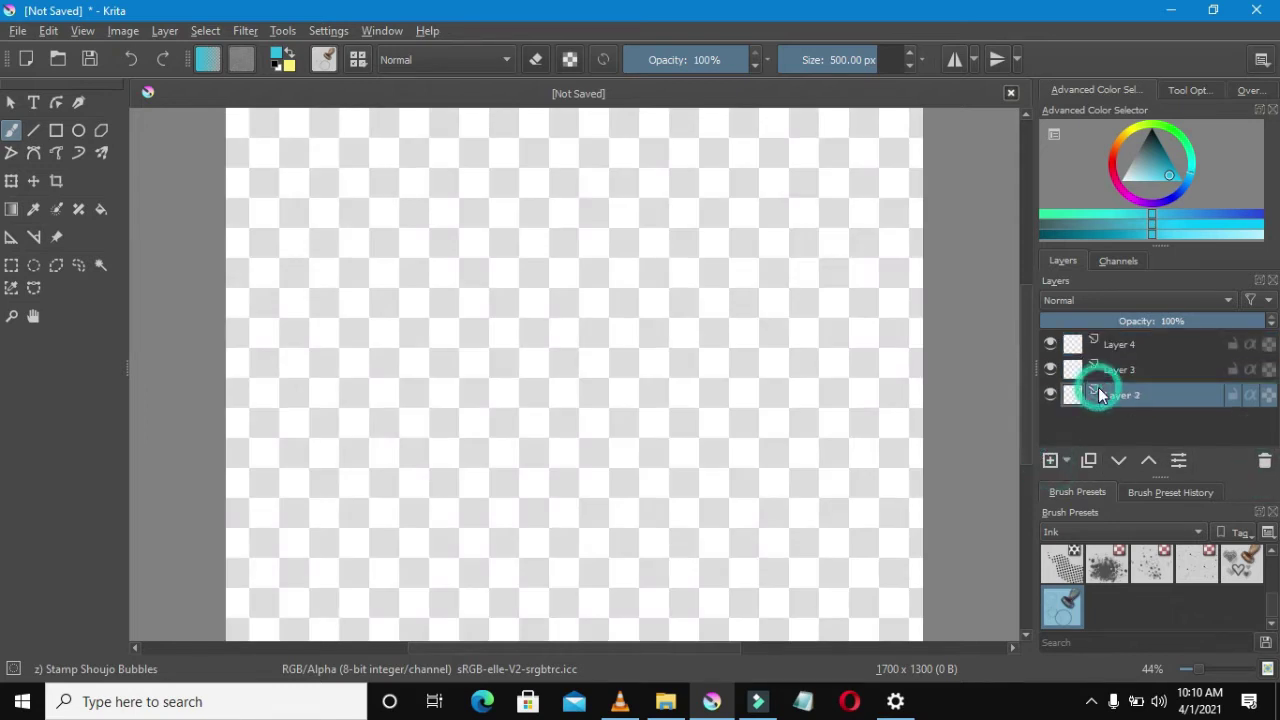
left_click_drag(1147, 166, 1153, 132)
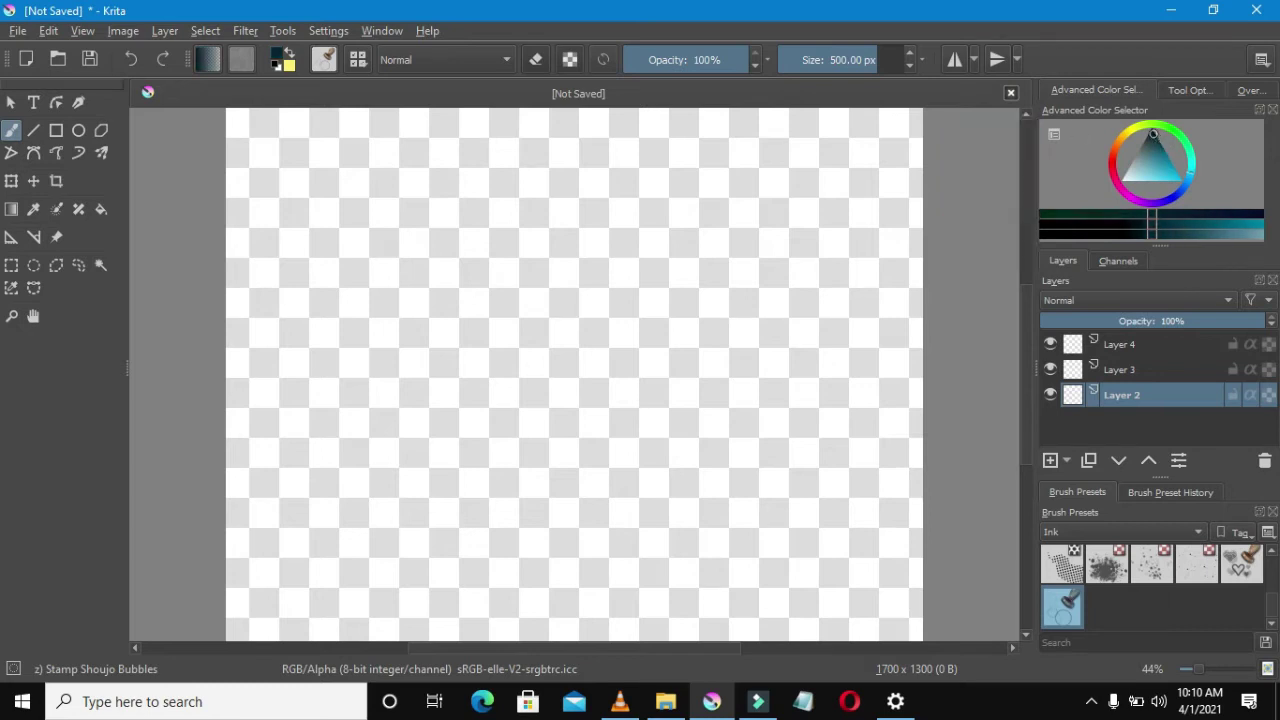
key("f")
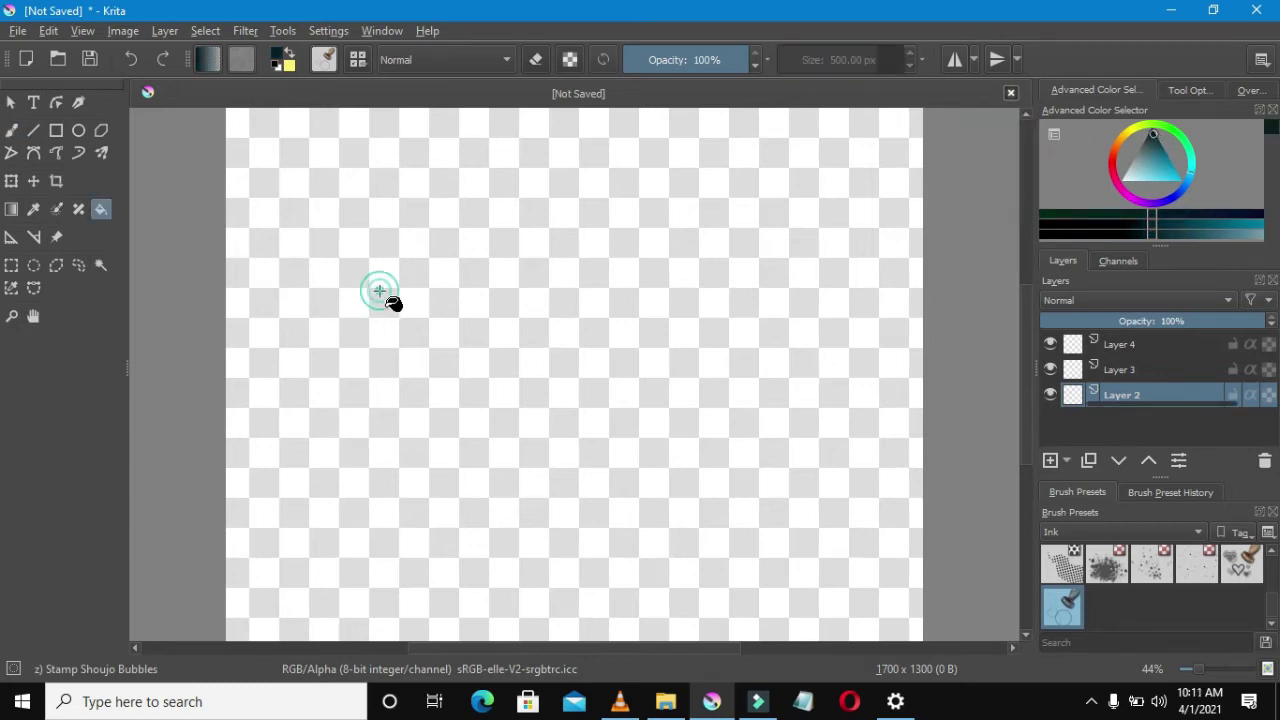
left_click(384, 298)
Make Layer 3 active and choose the Ink-2 Fineliner brush from the Digital presets
left_click(1131, 374)
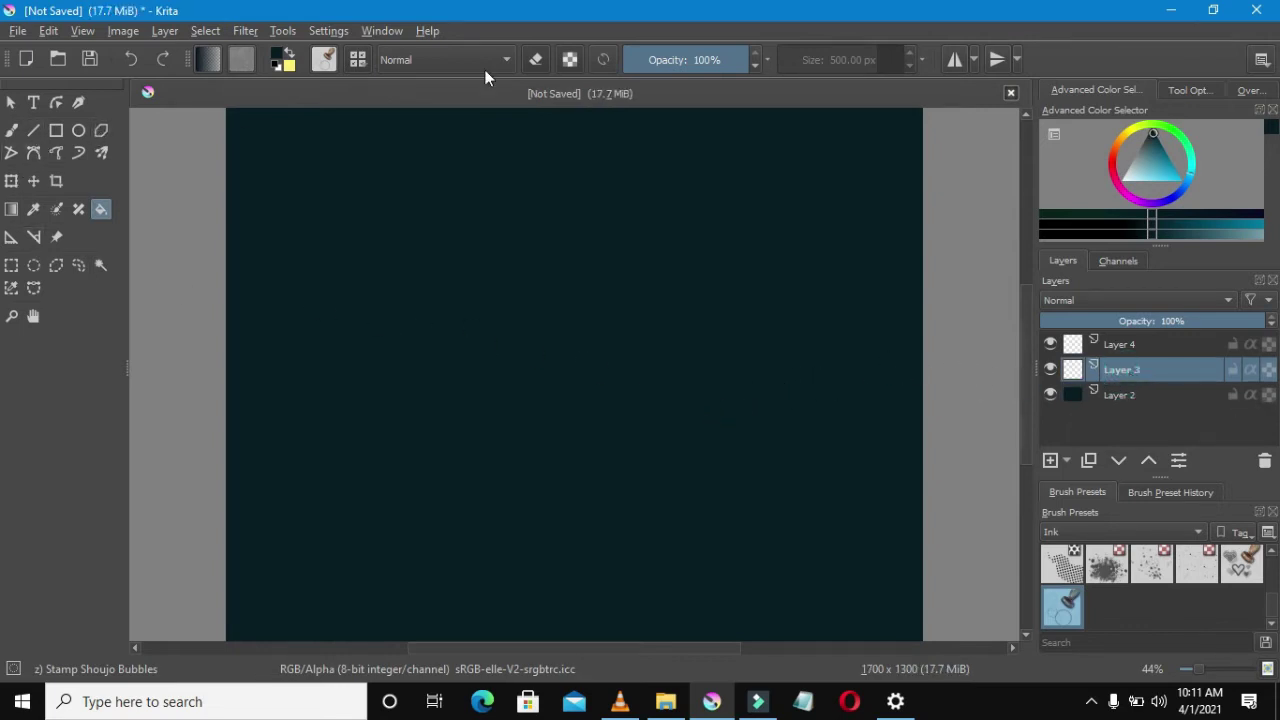
left_click(1075, 538)
left_click(1061, 477)
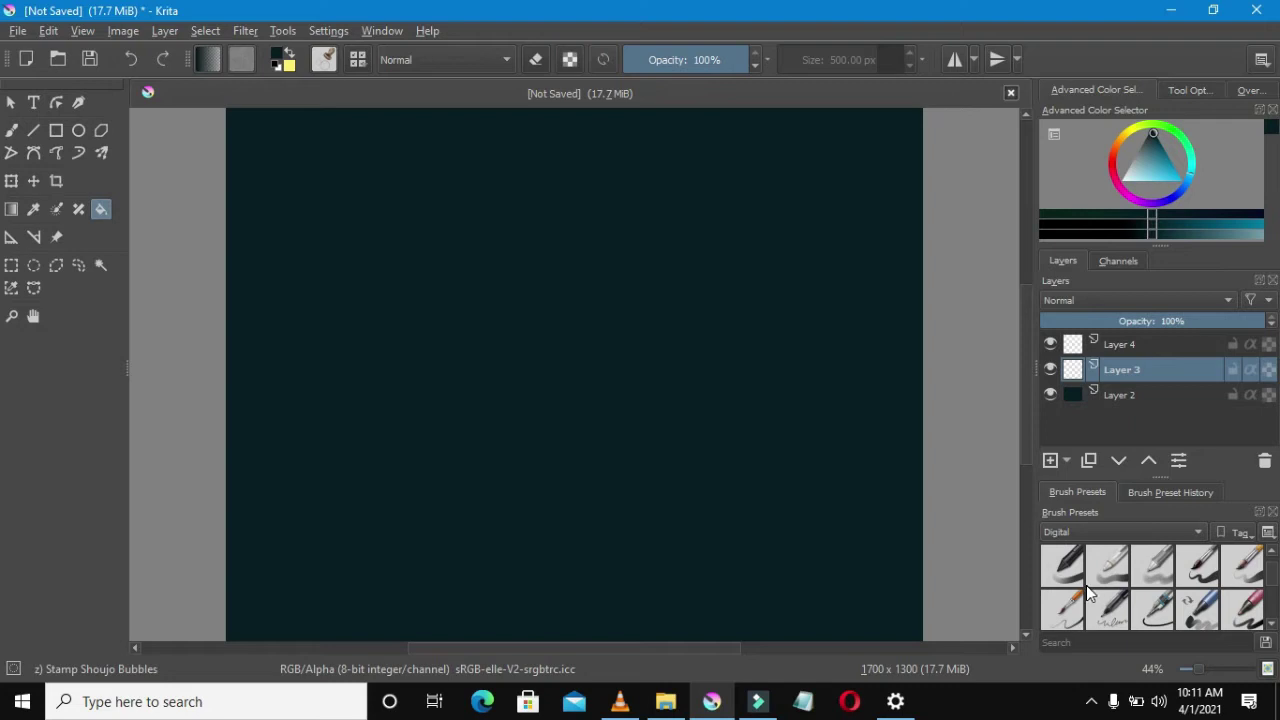
left_click(1160, 600)
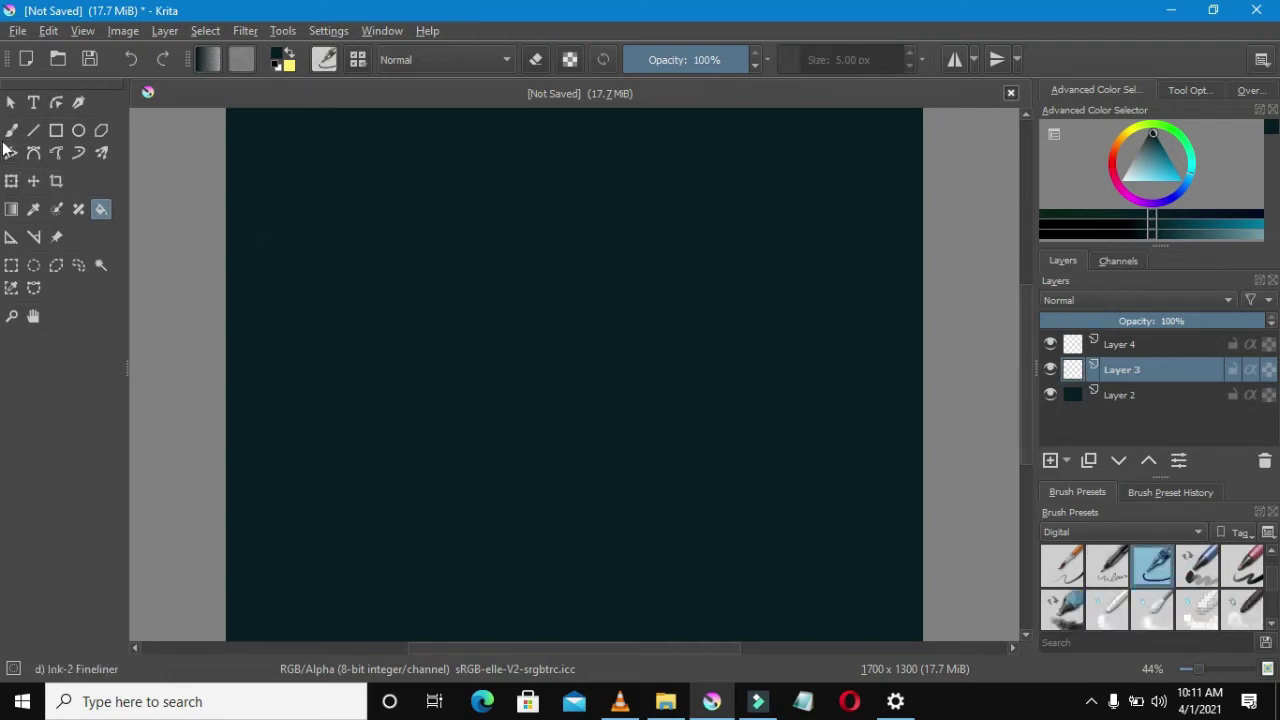
Set the foreground colour to white and the brush size to 3.93 px
left_click(103, 152)
scroll(234, 186, "down", 1)
scroll(234, 186, "up", 1)
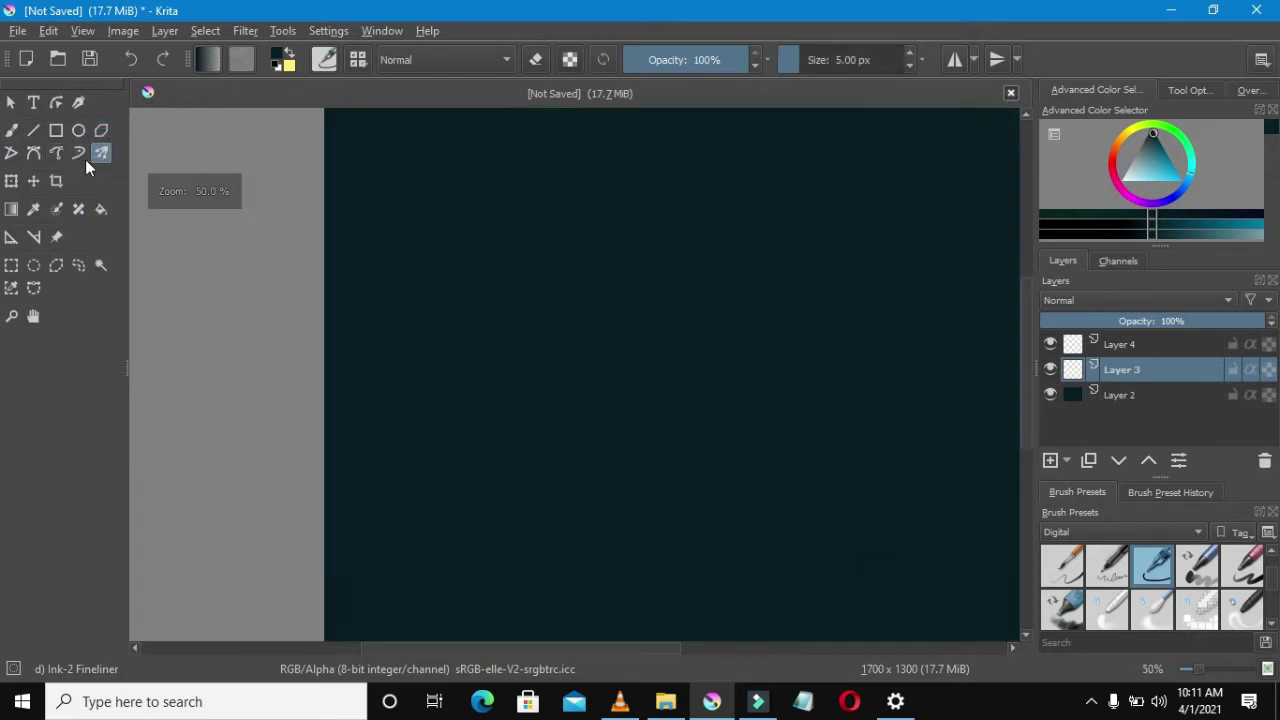
left_click(58, 152)
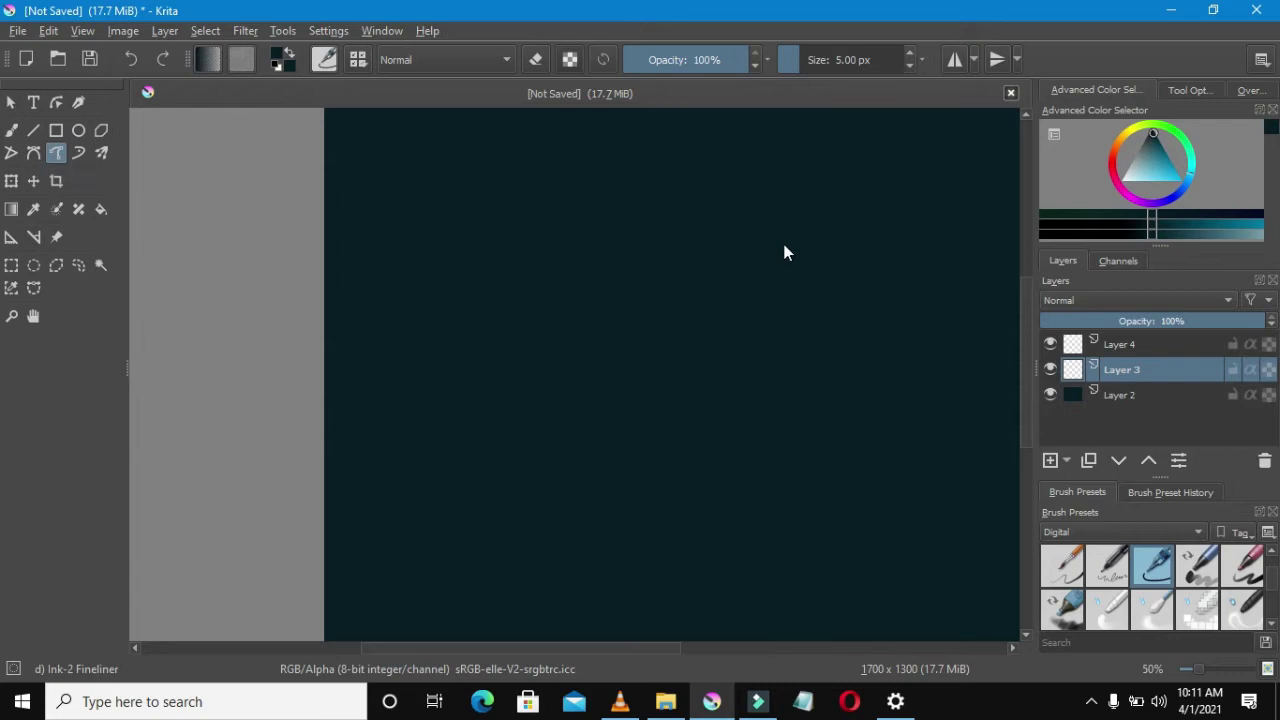
scroll(795, 290, "down", 2)
scroll(824, 258, "up", 3)
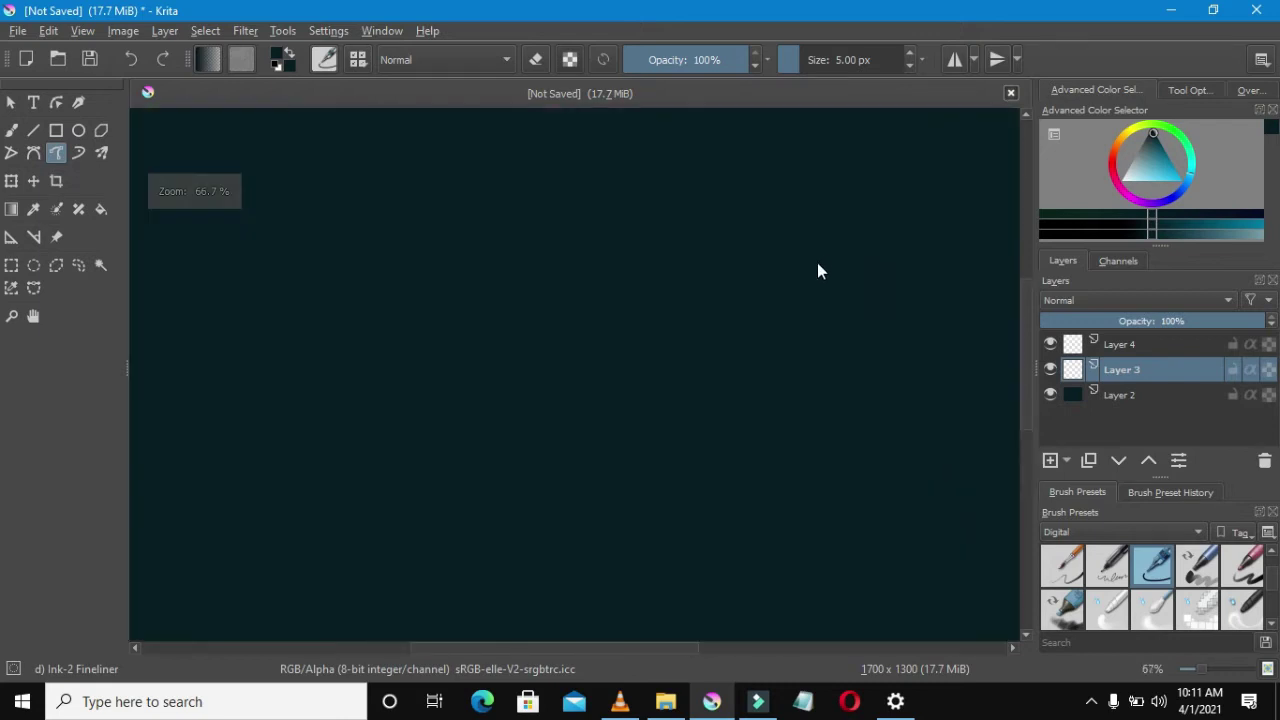
left_click(1122, 186)
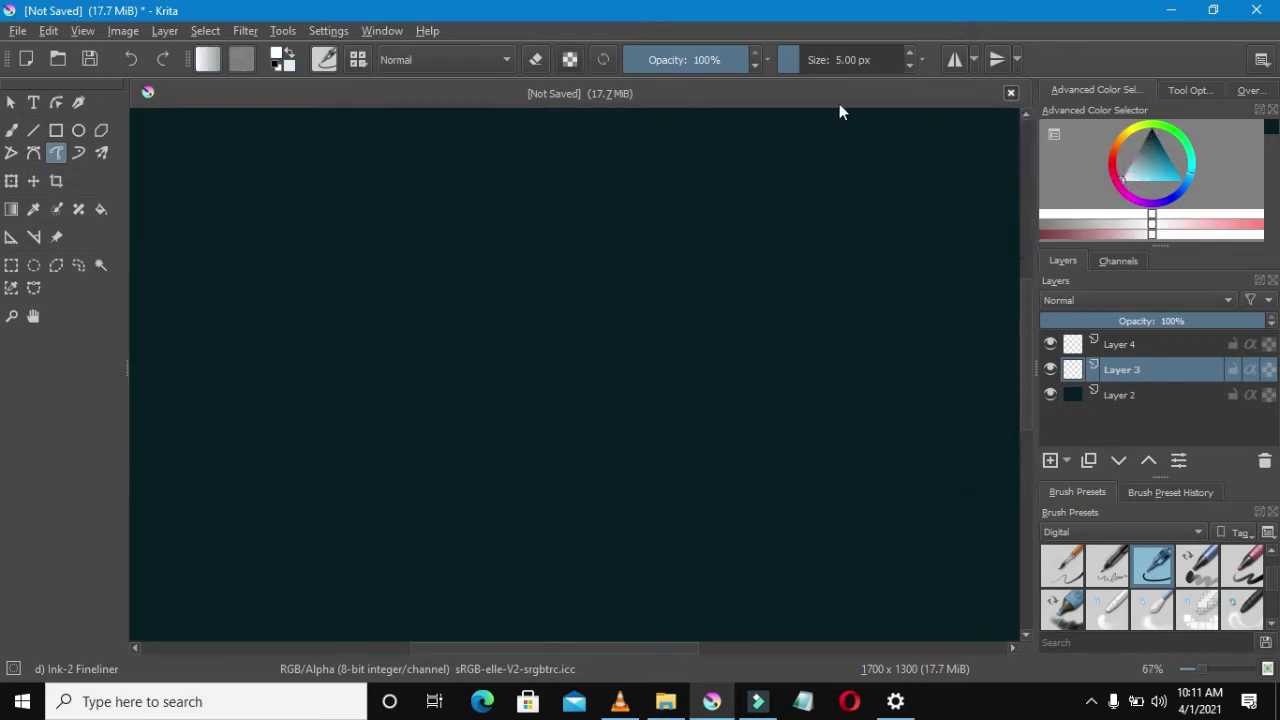
left_click_drag(805, 60, 798, 74)
Draw a closed, wide triangle with the Bezier Curve tool on Layer 3, then check it with the background layer hidden and shown
left_click(689, 219)
left_click(618, 210)
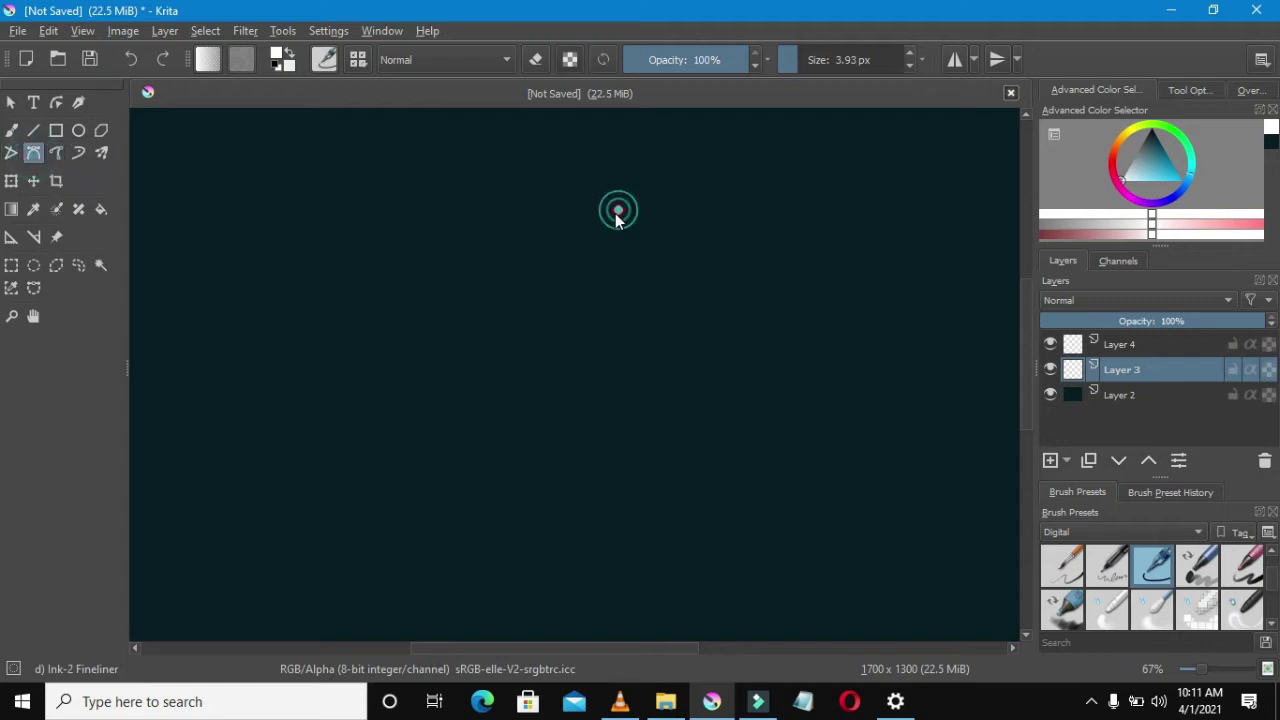
left_click(527, 289)
key("BackSpace")
left_click(531, 297)
key("BackSpace")
left_click(506, 301)
left_click(737, 271)
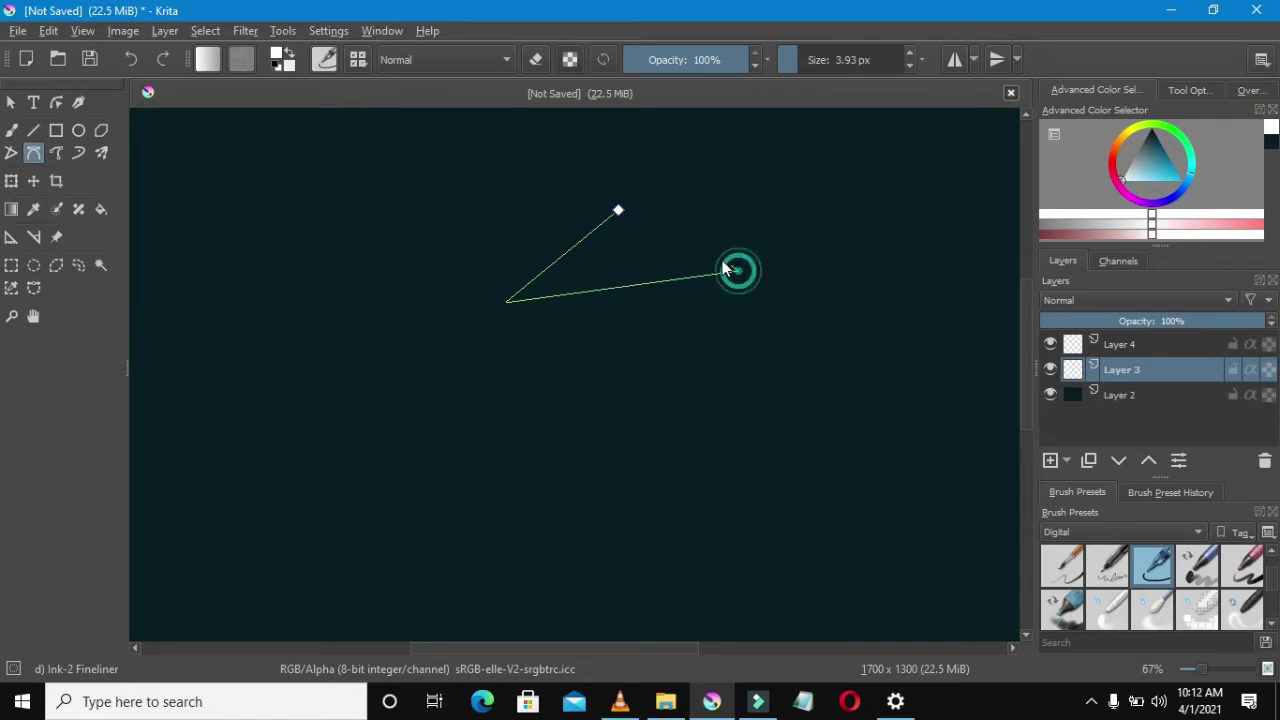
left_click(618, 212)
scroll(580, 246, "down", 3)
scroll(588, 258, "up", 3)
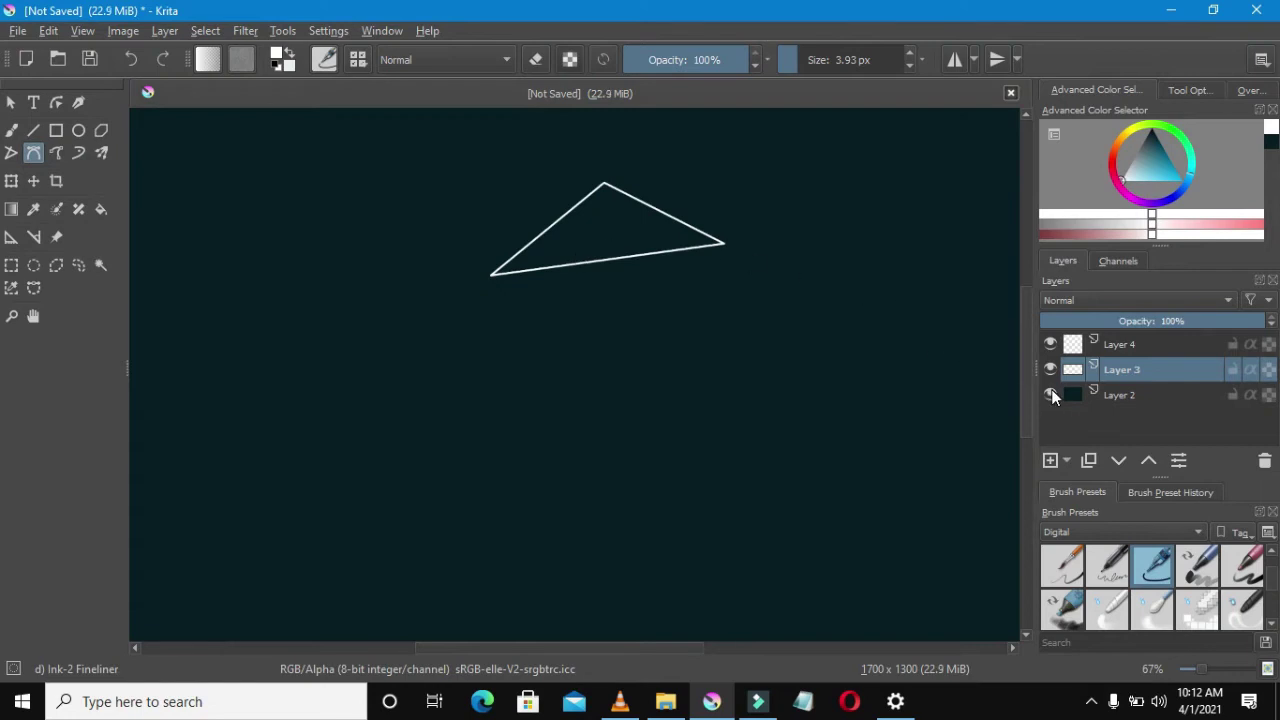
left_click(1051, 394)
left_click(1051, 394)
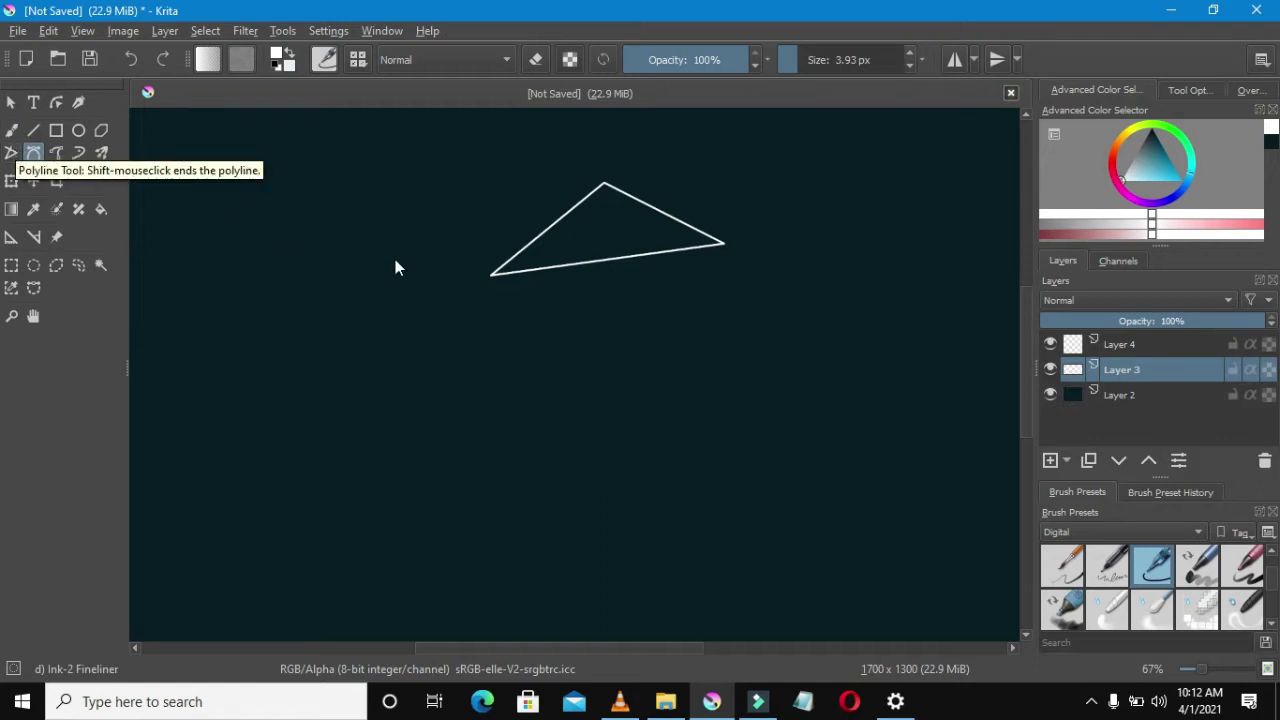
Add a new layer above Layer 3 and draw a closed straight-edged outline with a deep narrow notch below the triangle
scroll(606, 323, "up", 1)
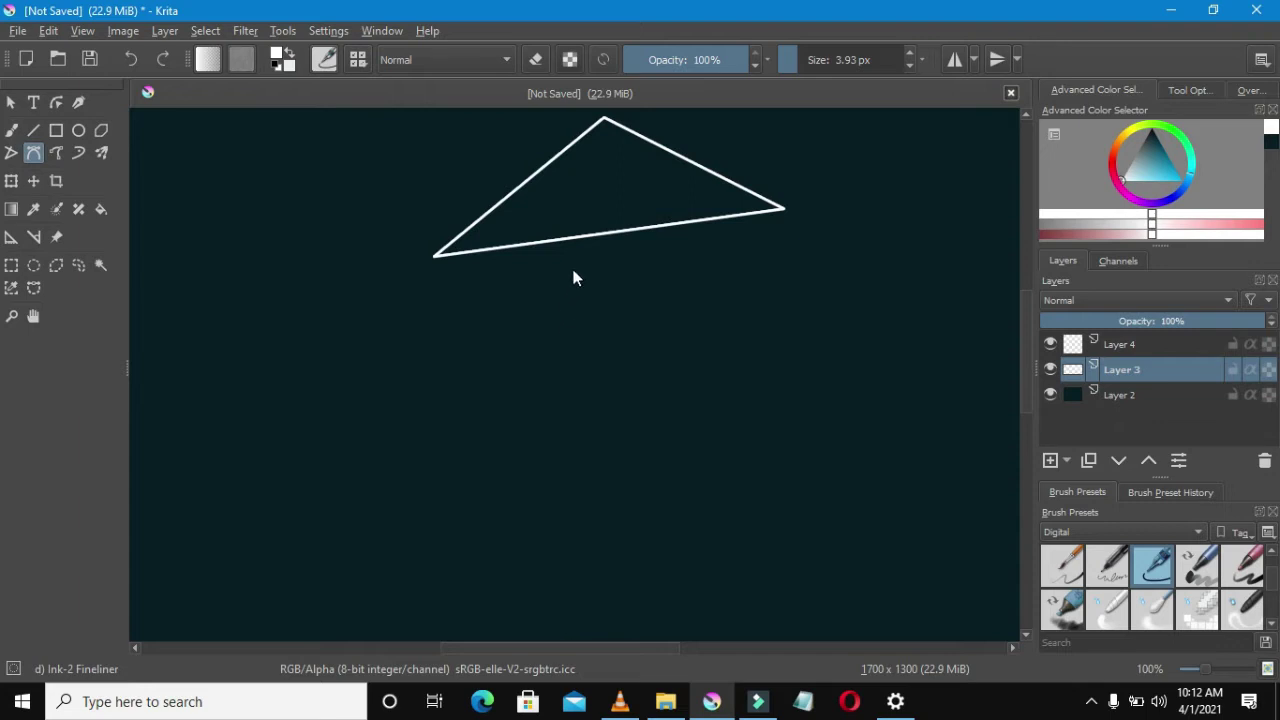
left_click(1049, 460)
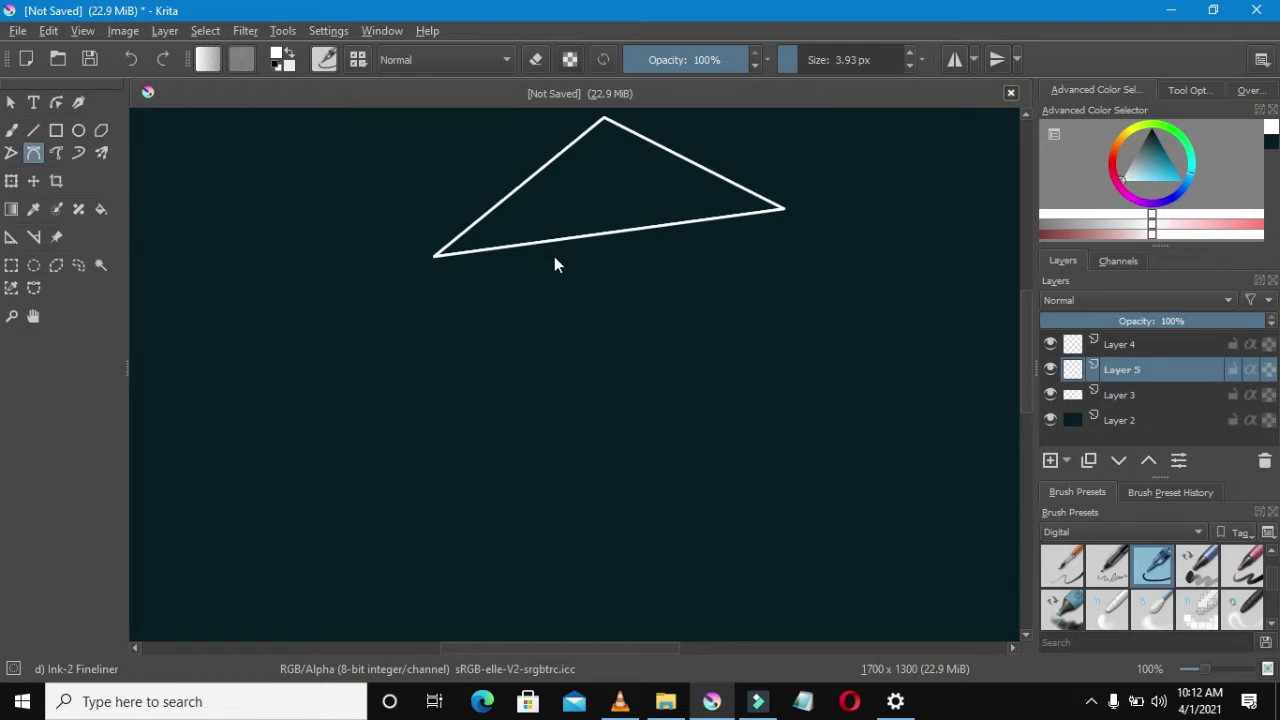
key("o")
scroll(638, 286, "up", 1, "ctrl")
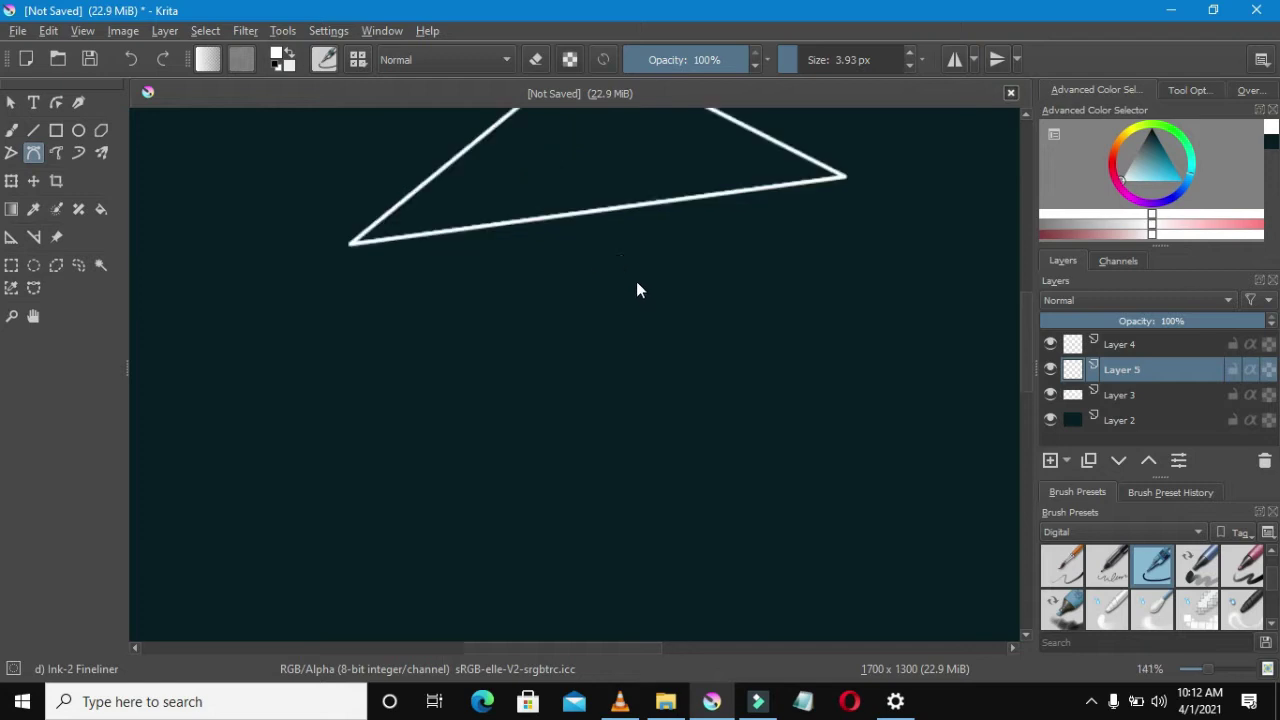
left_click(558, 242)
left_click(723, 230)
left_click(776, 259)
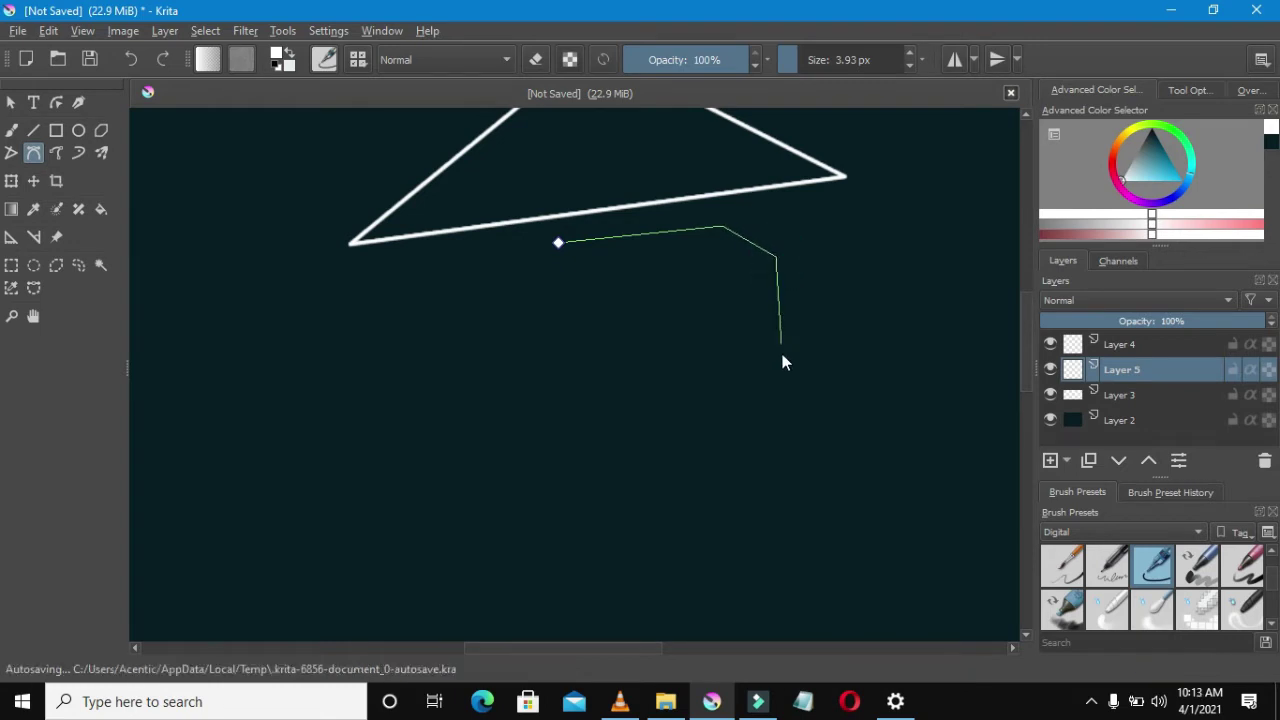
left_click(789, 418)
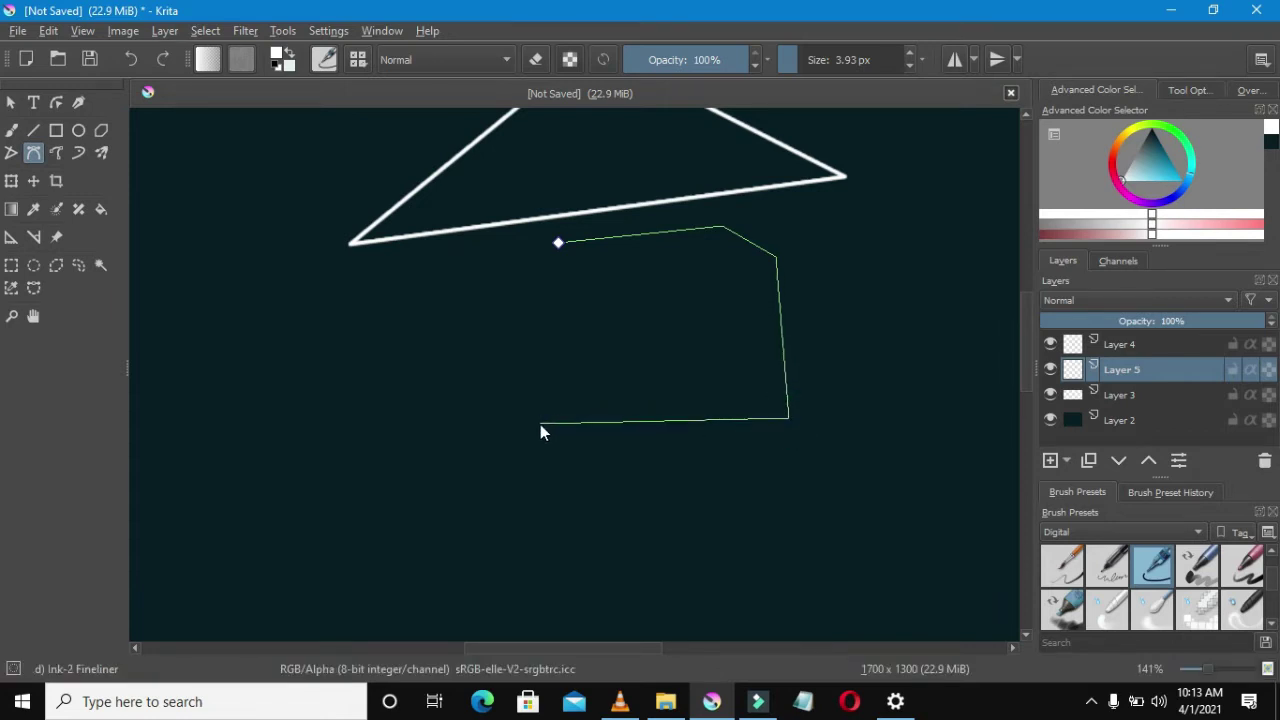
scroll(595, 441, "down", 1)
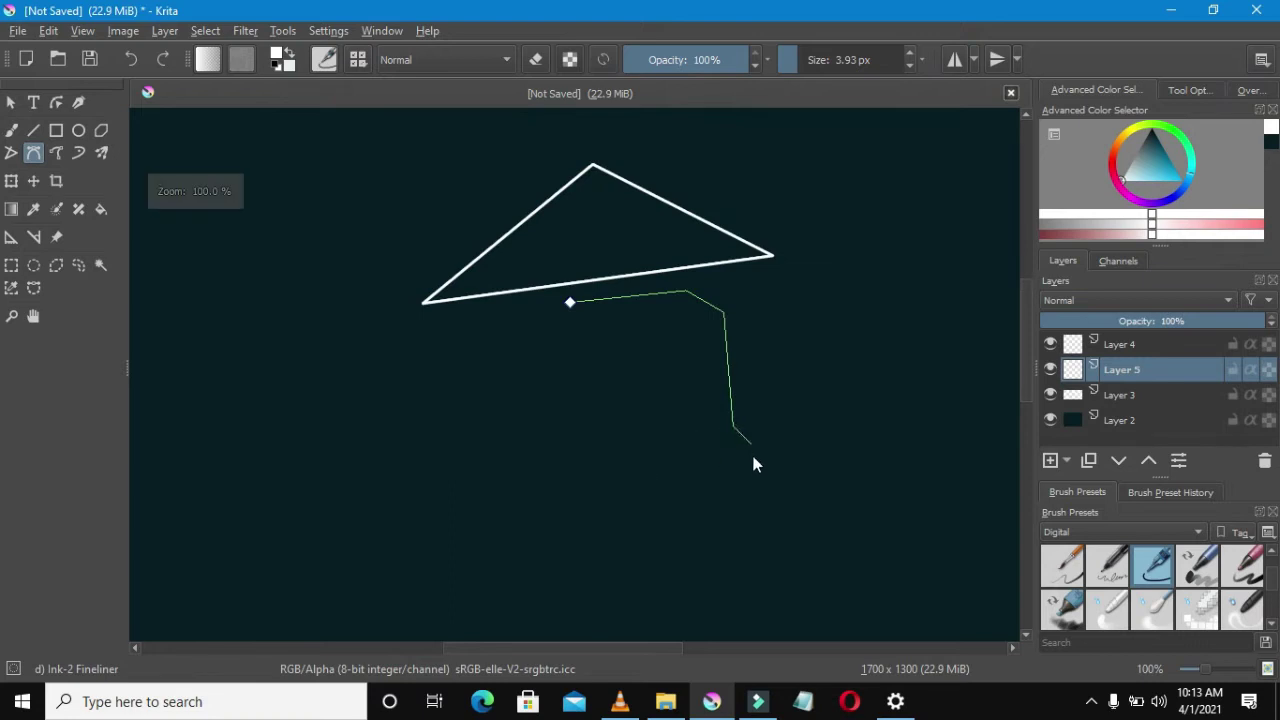
left_click(736, 518)
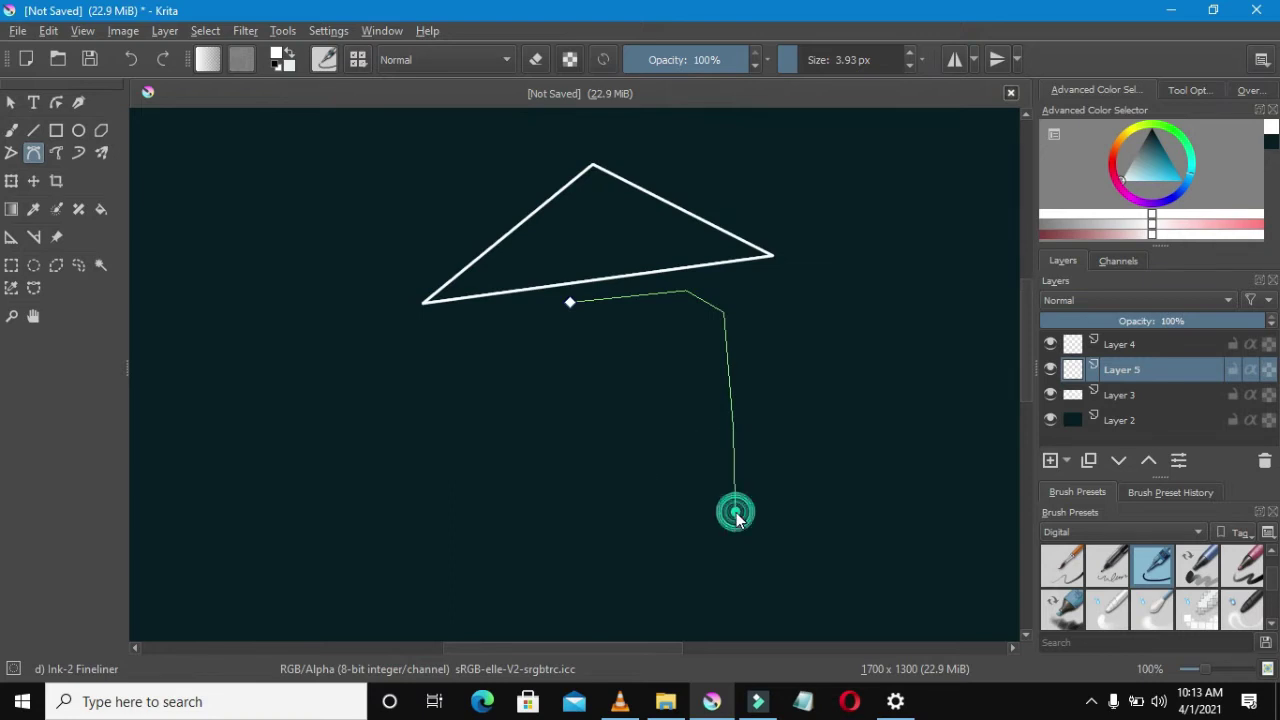
left_click(499, 485)
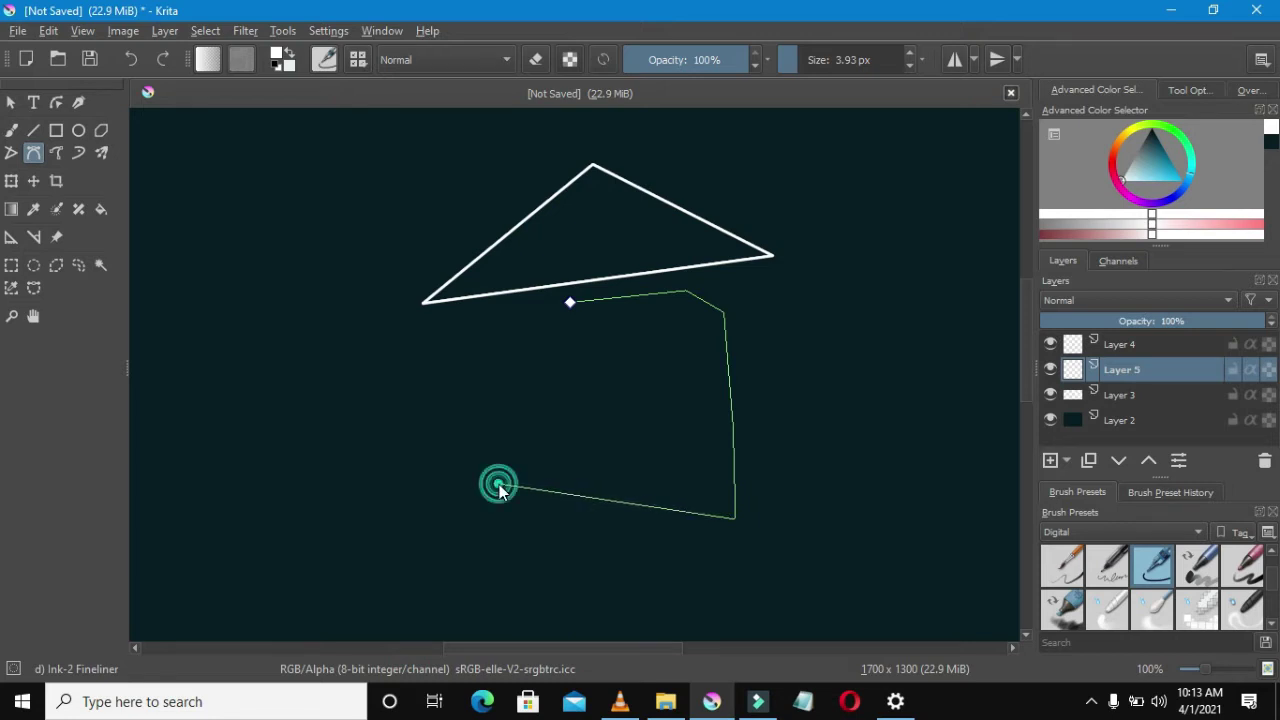
left_click(625, 383)
left_click(447, 497)
left_click(410, 381)
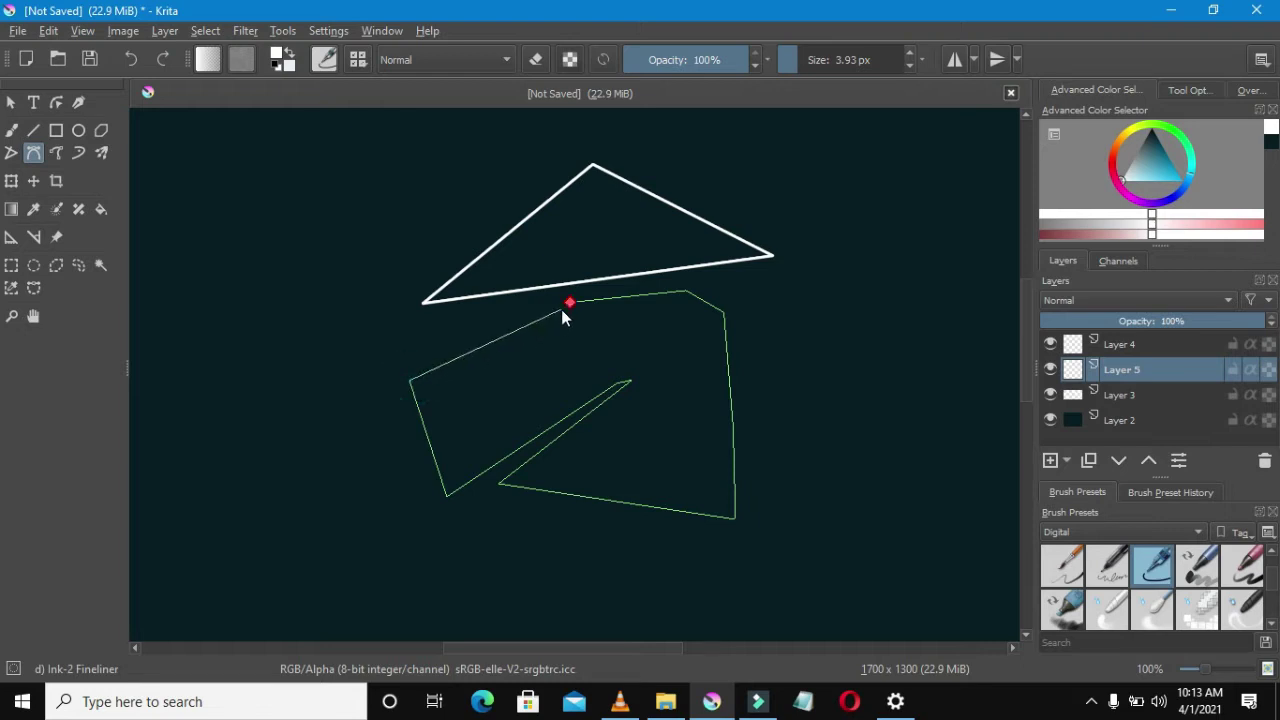
left_click(567, 305)
scroll(555, 321, "down", 6)
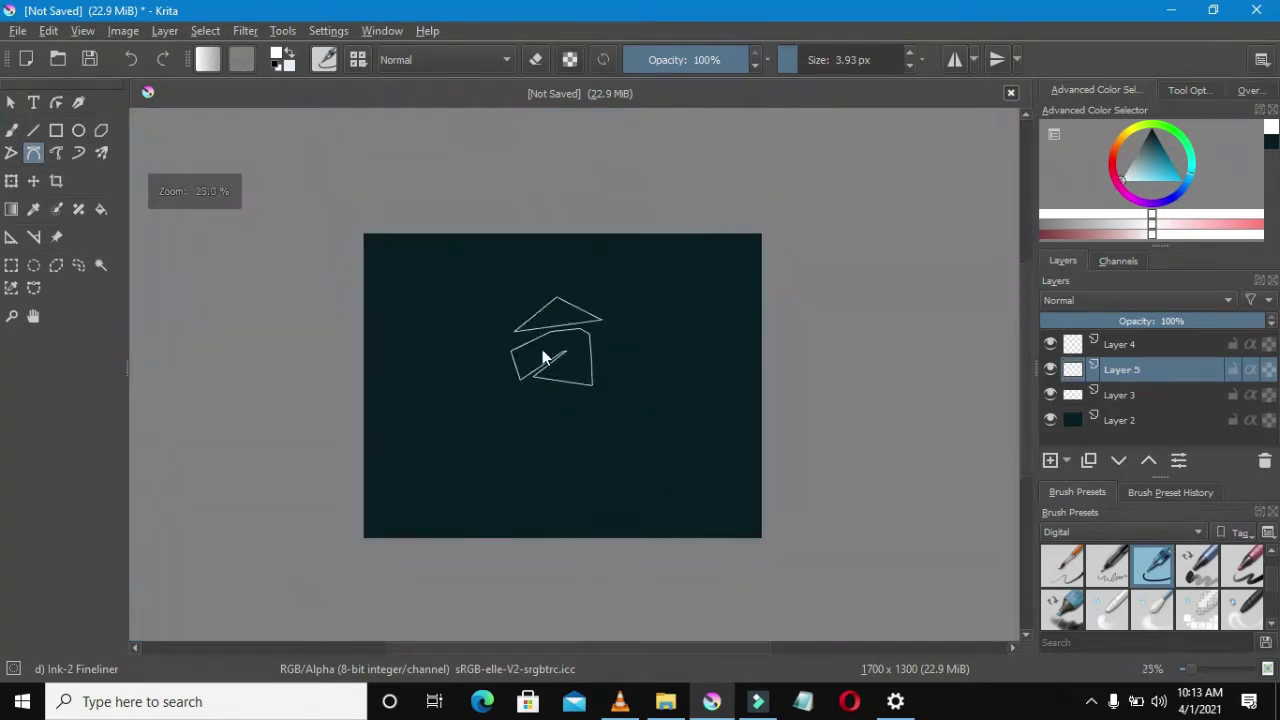
Draw a small closed four-sided shape just outside the left edge of the notched outline
scroll(536, 365, "up", 6)
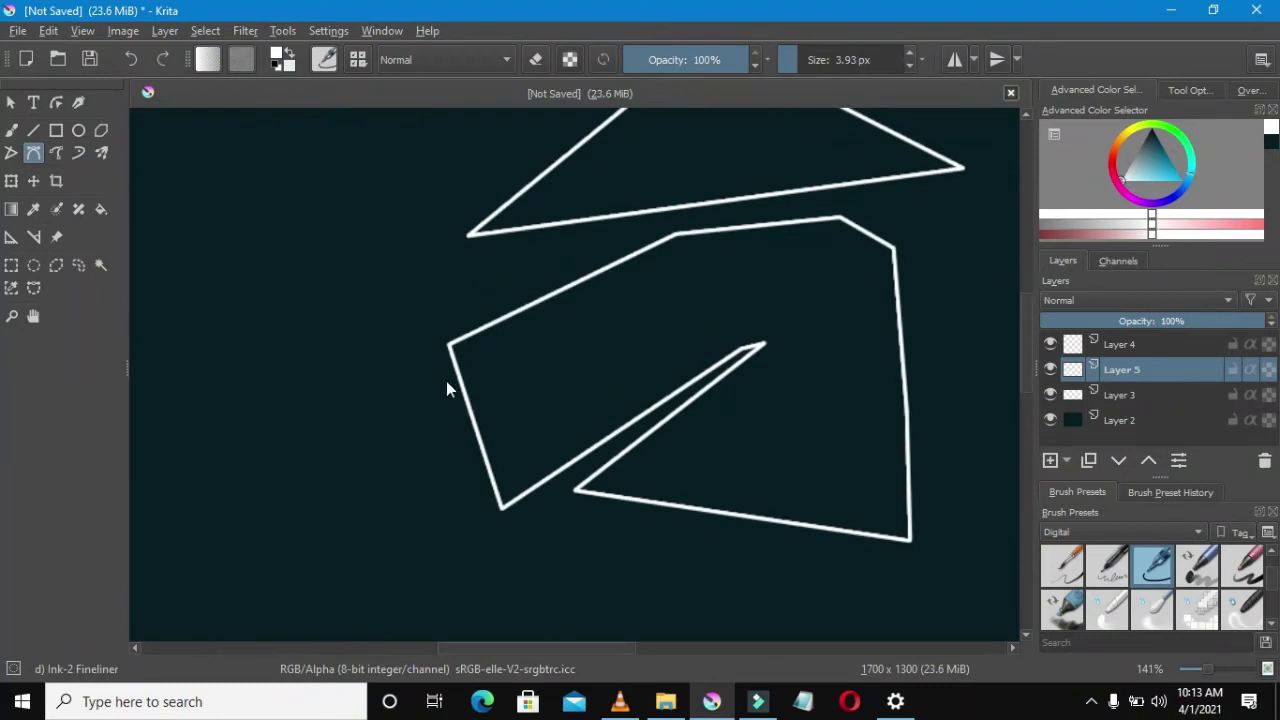
left_click(445, 375)
left_click(456, 432)
left_click(420, 450)
left_click(384, 396)
left_click(445, 373)
scroll(440, 380, "down", 4)
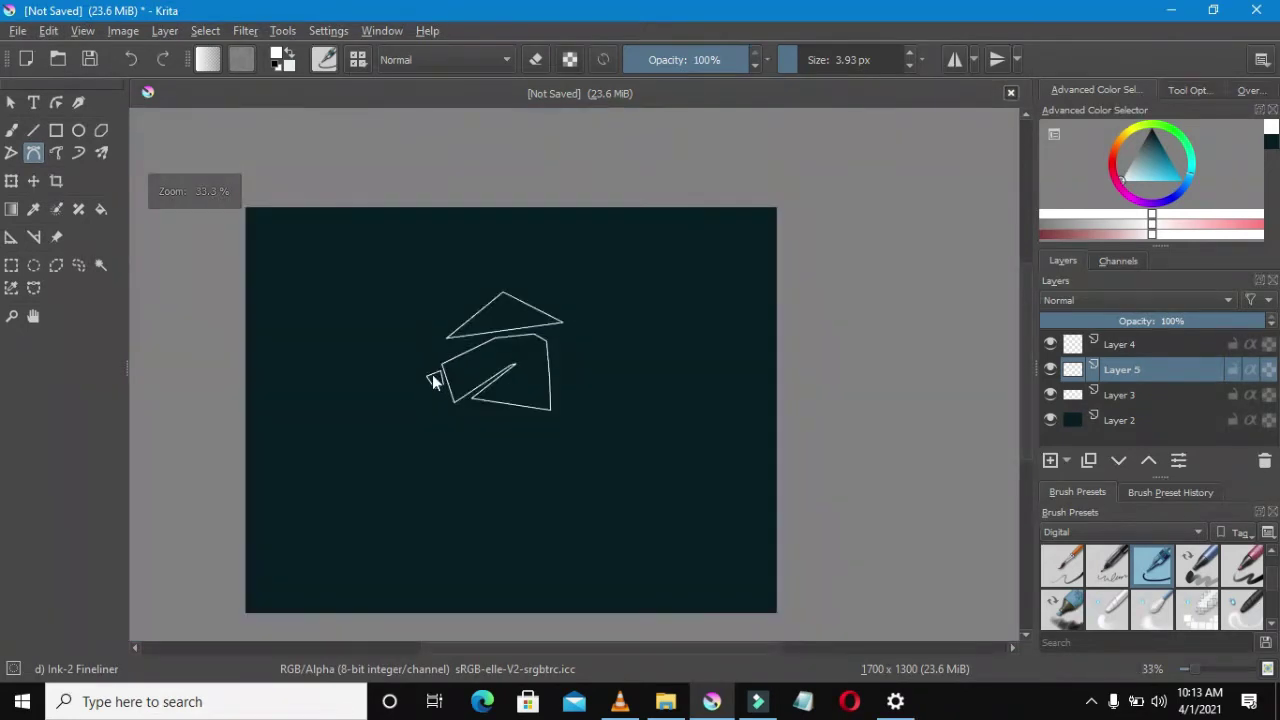
Try a thin closed four-sided shape directly above the small quadrilateral, then undo it
scroll(428, 352, "up", 2)
scroll(425, 374, "up", 3)
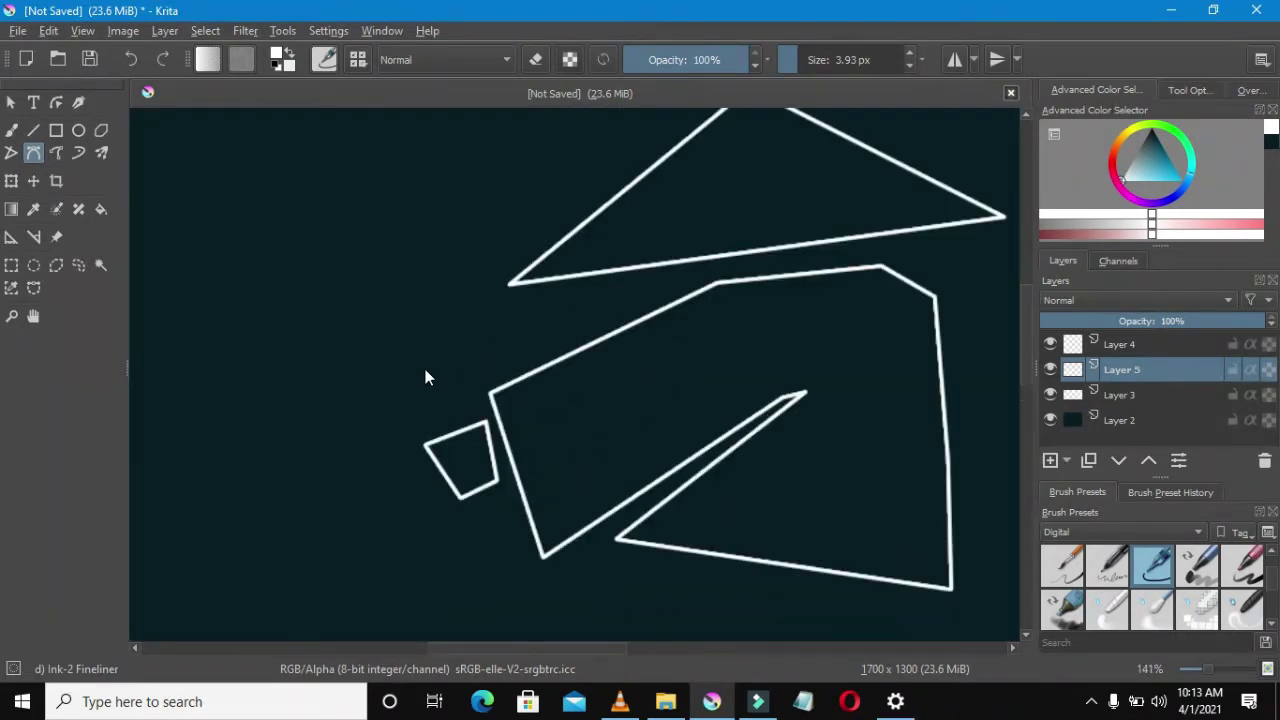
left_click(486, 389)
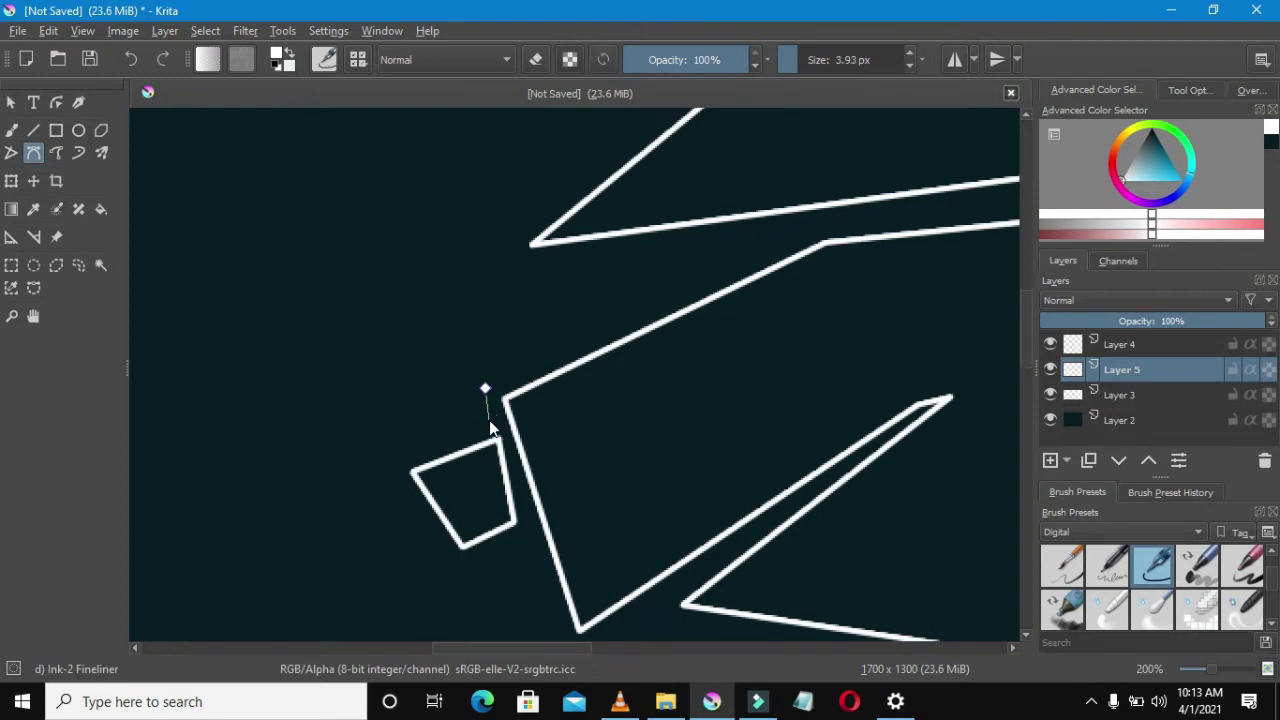
left_click(487, 418)
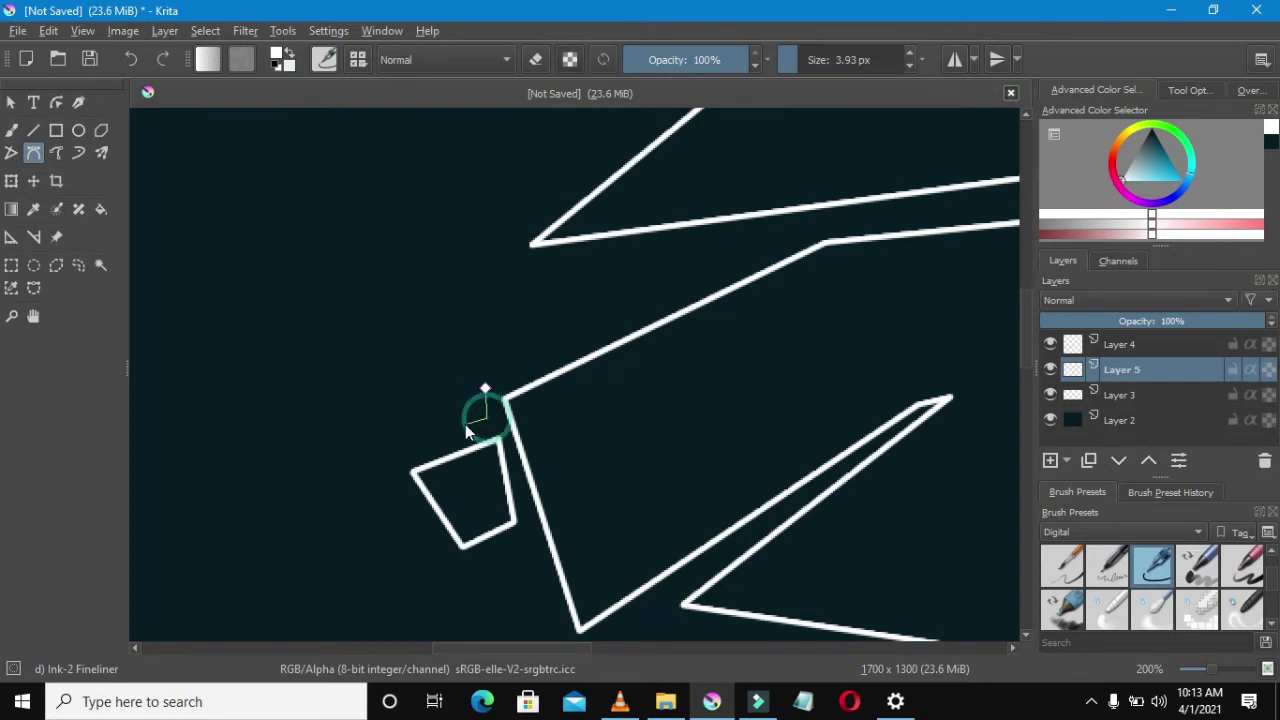
left_click(393, 459)
left_click(368, 441)
left_click(484, 390)
key("1")
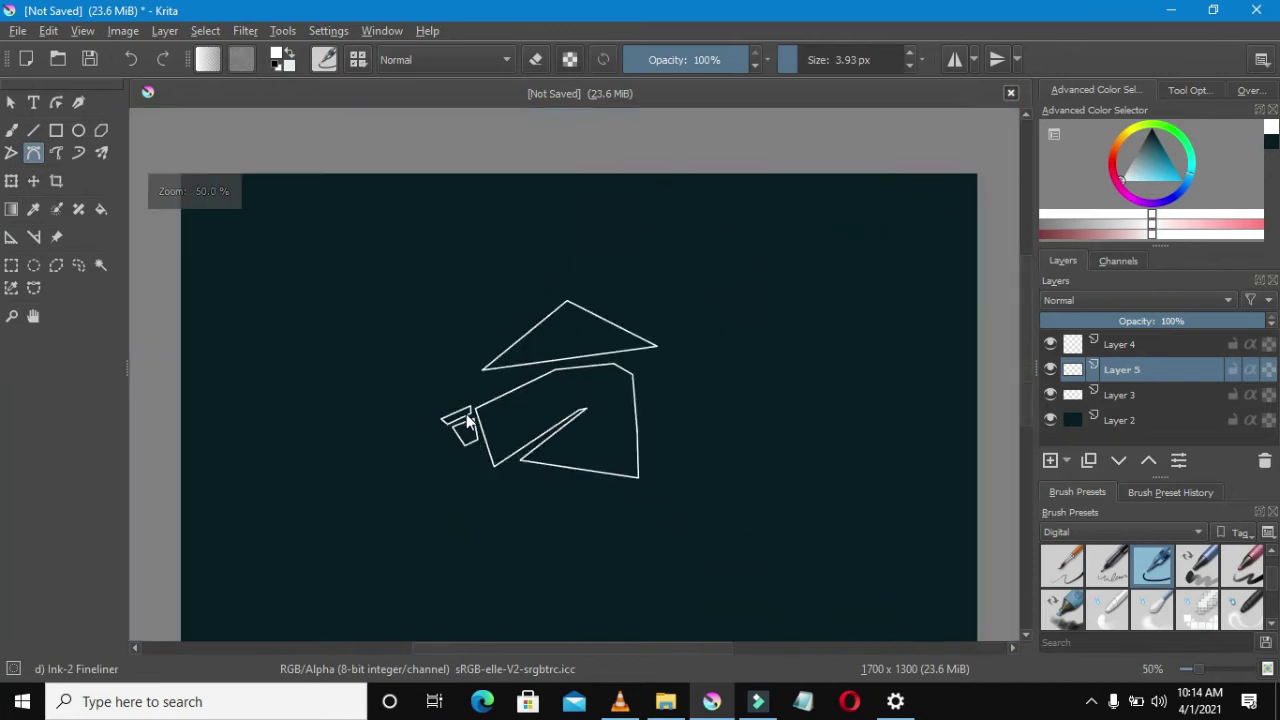
left_click(125, 60)
key("2")
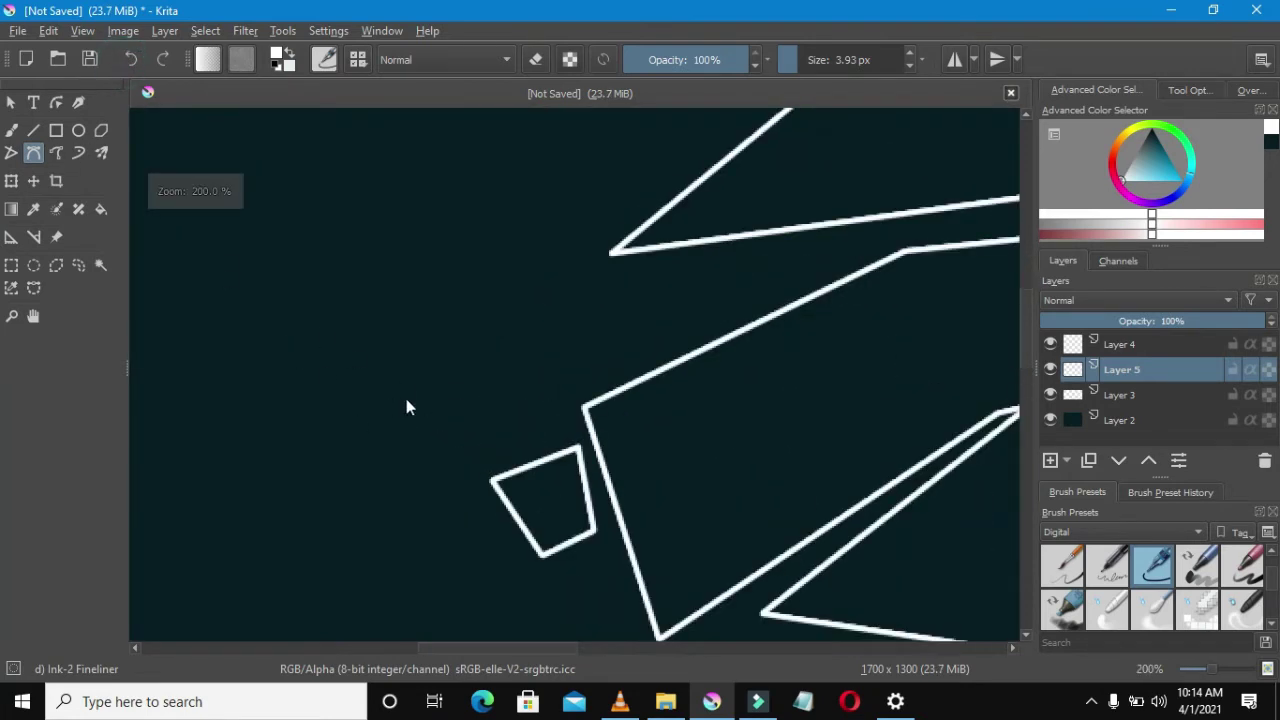
Try another thin, slanted four-sided outline above the small quadrilateral, then undo that attempt as well
left_click(566, 431)
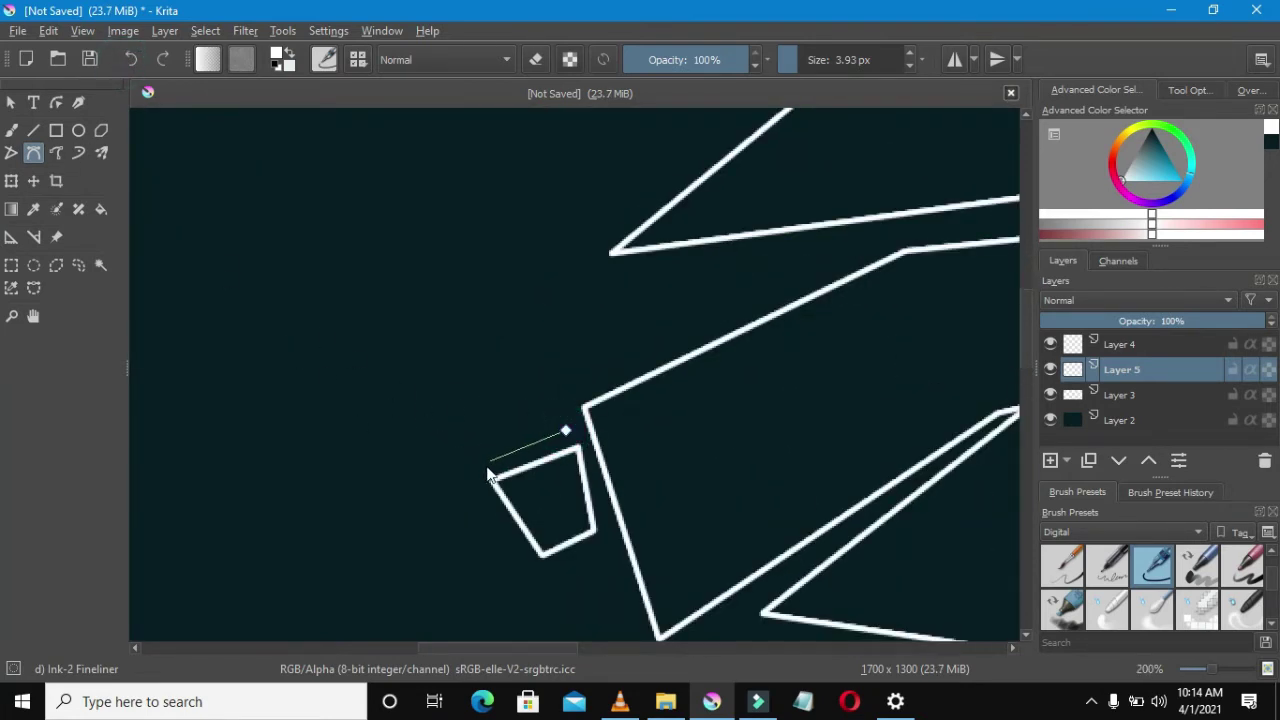
left_click_drag(442, 454, 506, 434)
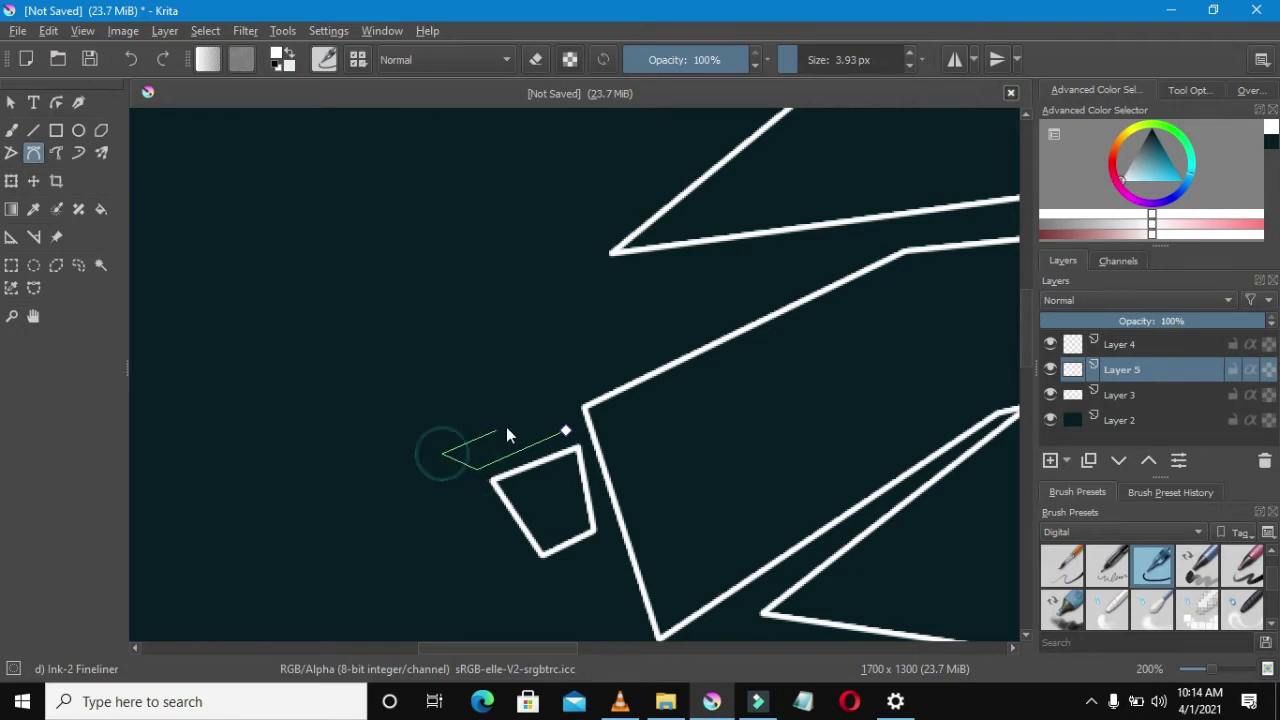
left_click(567, 398)
left_click(566, 431)
scroll(531, 429, "down", 4)
scroll(528, 425, "up", 4)
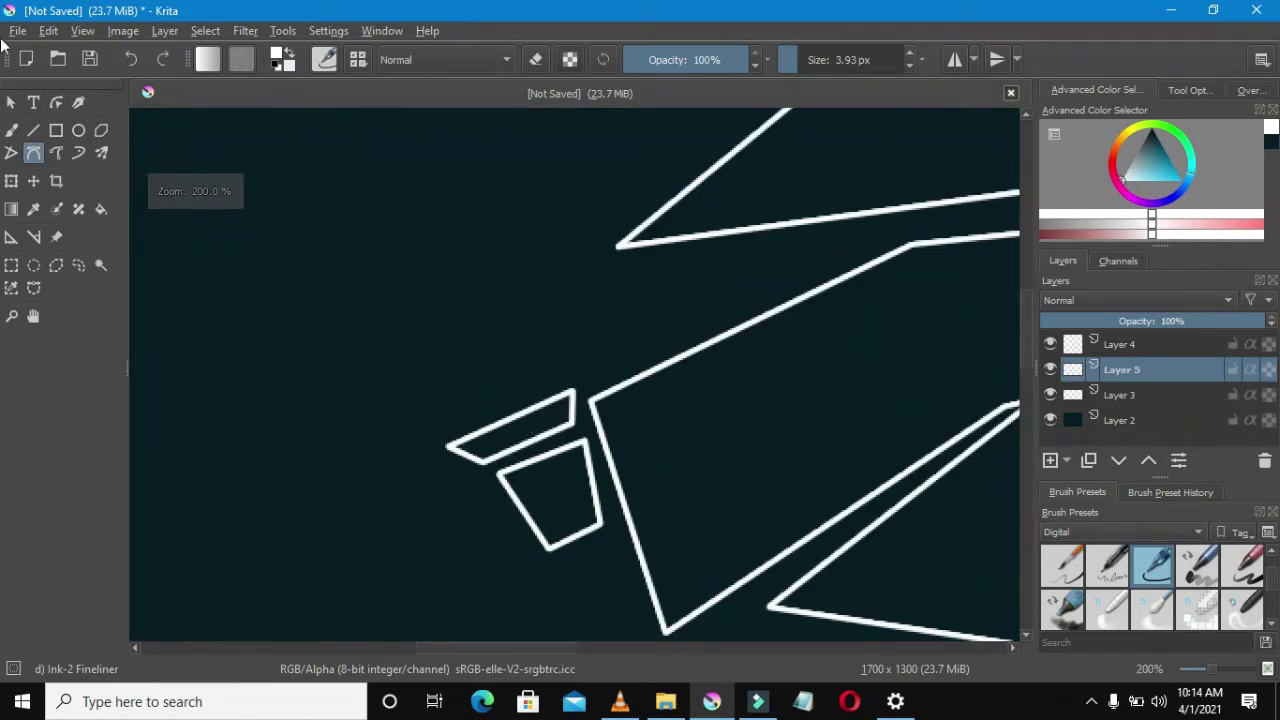
left_click(125, 63)
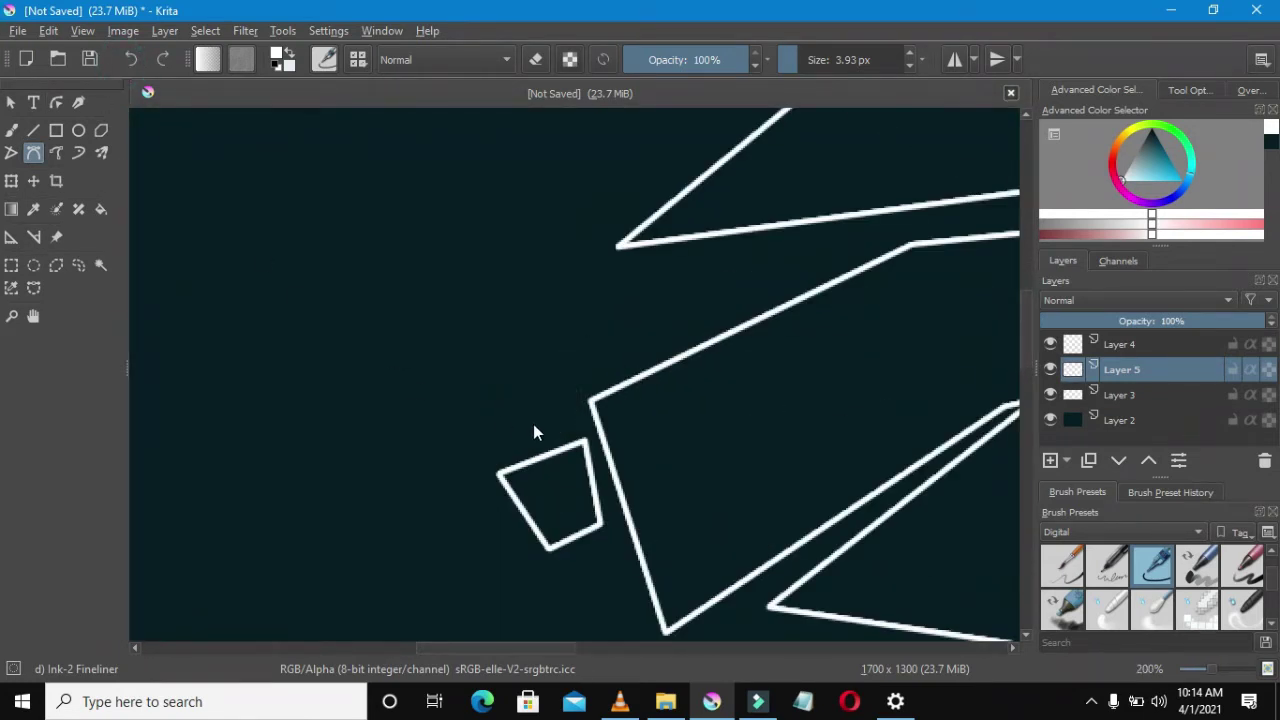
Draw a thin closed four-sided sword guard just above the small quadrilateral with the Bezier Curve tool
left_click(569, 419)
left_click_drag(575, 390, 573, 385)
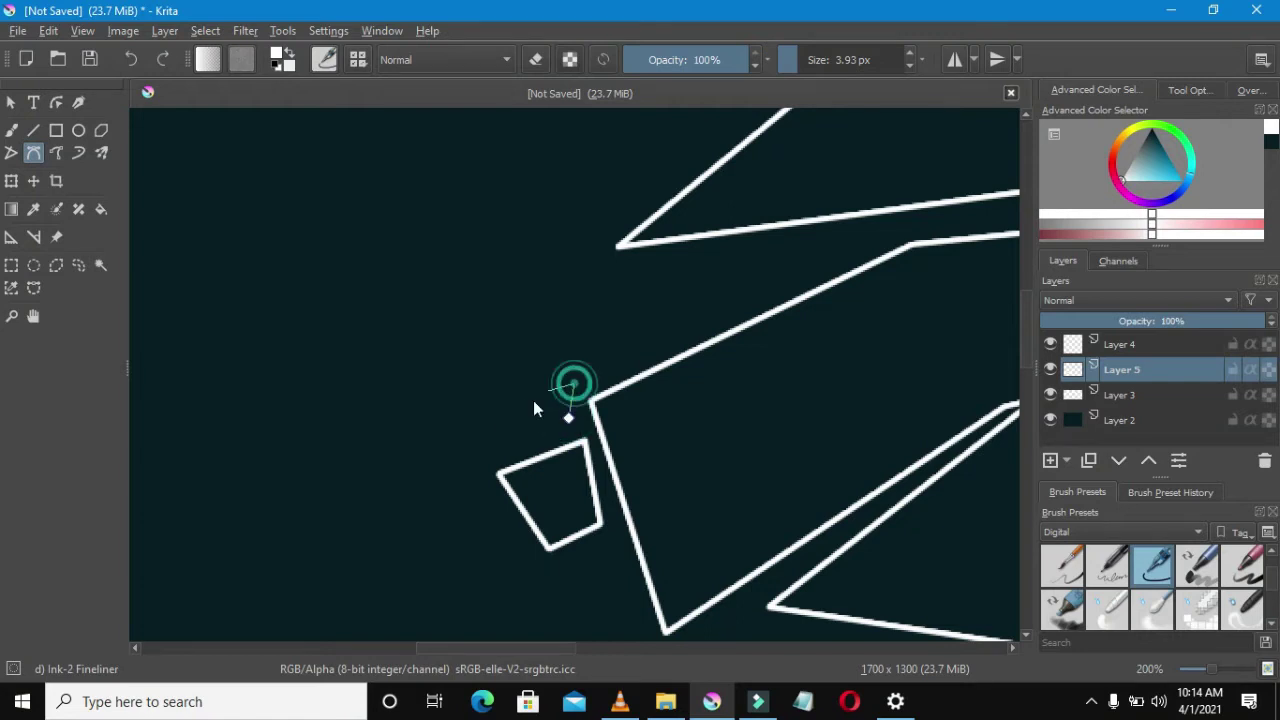
left_click(482, 449)
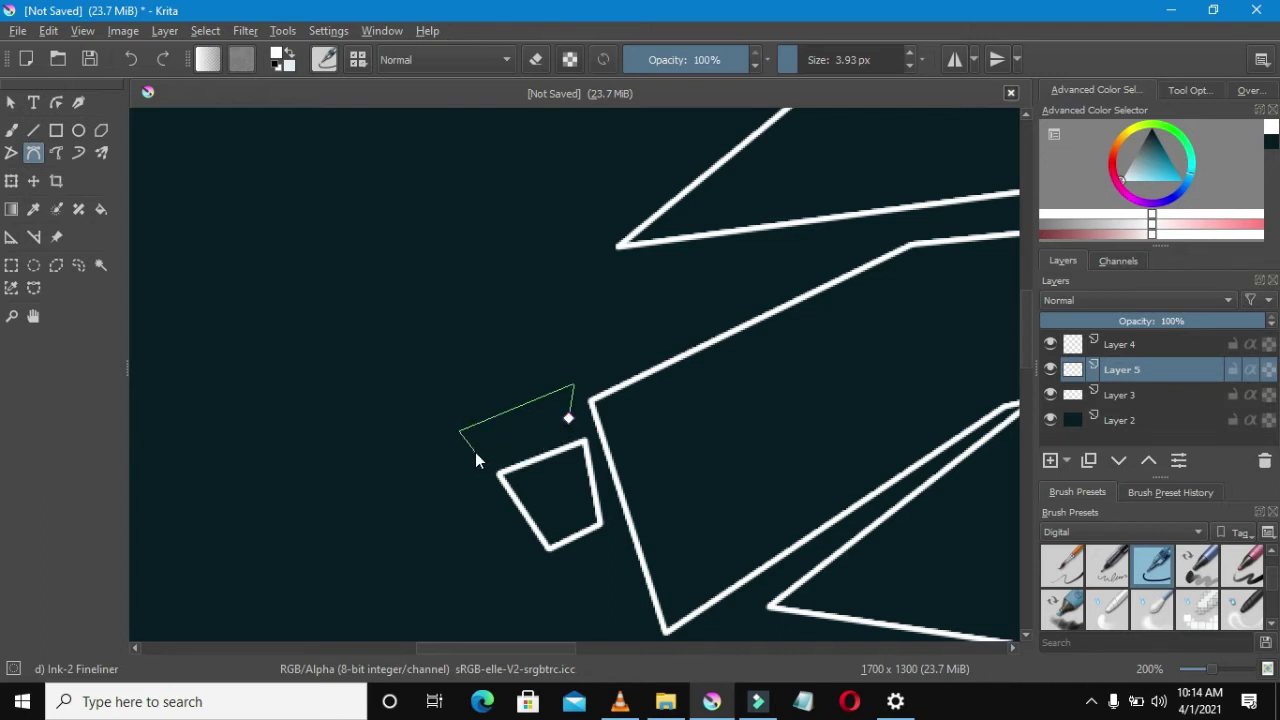
left_click(484, 451)
left_click(568, 420)
scroll(557, 420, "down", 4)
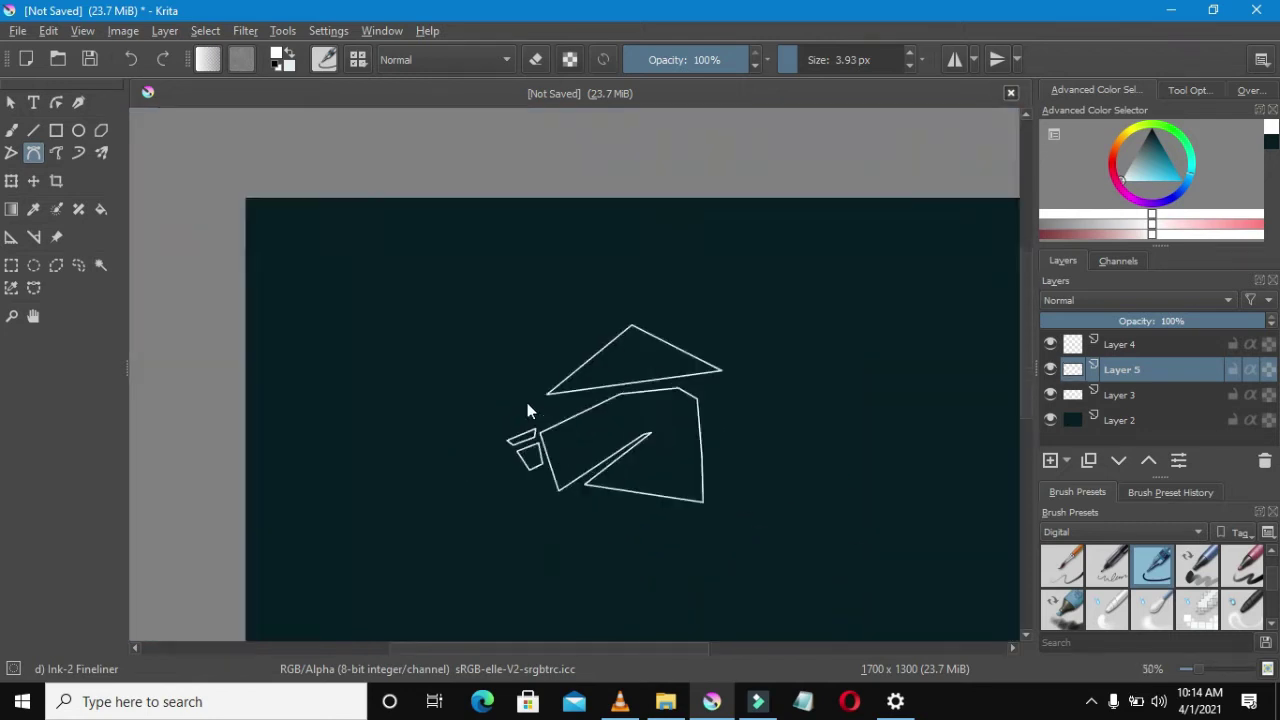
Draw a long, narrow closed sword blade rising diagonally up and left from the guard, with a slanted pointed tip
scroll(528, 410, "up", 5)
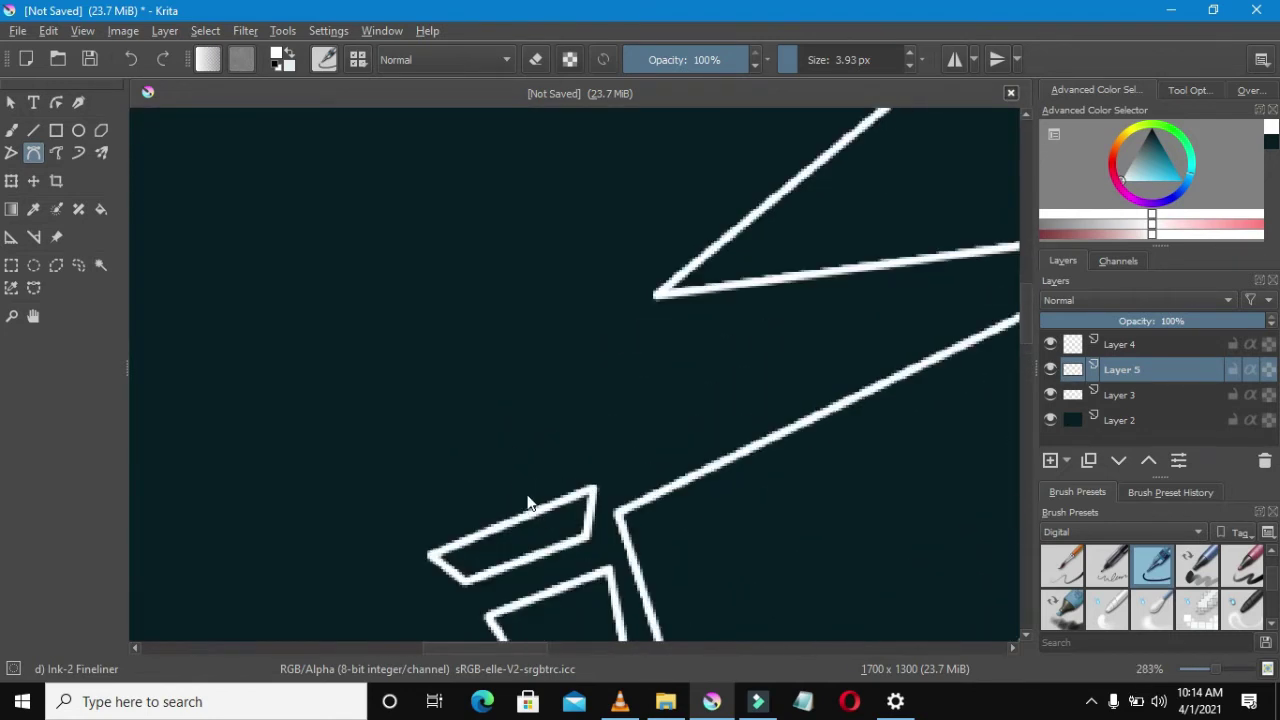
left_click(523, 491)
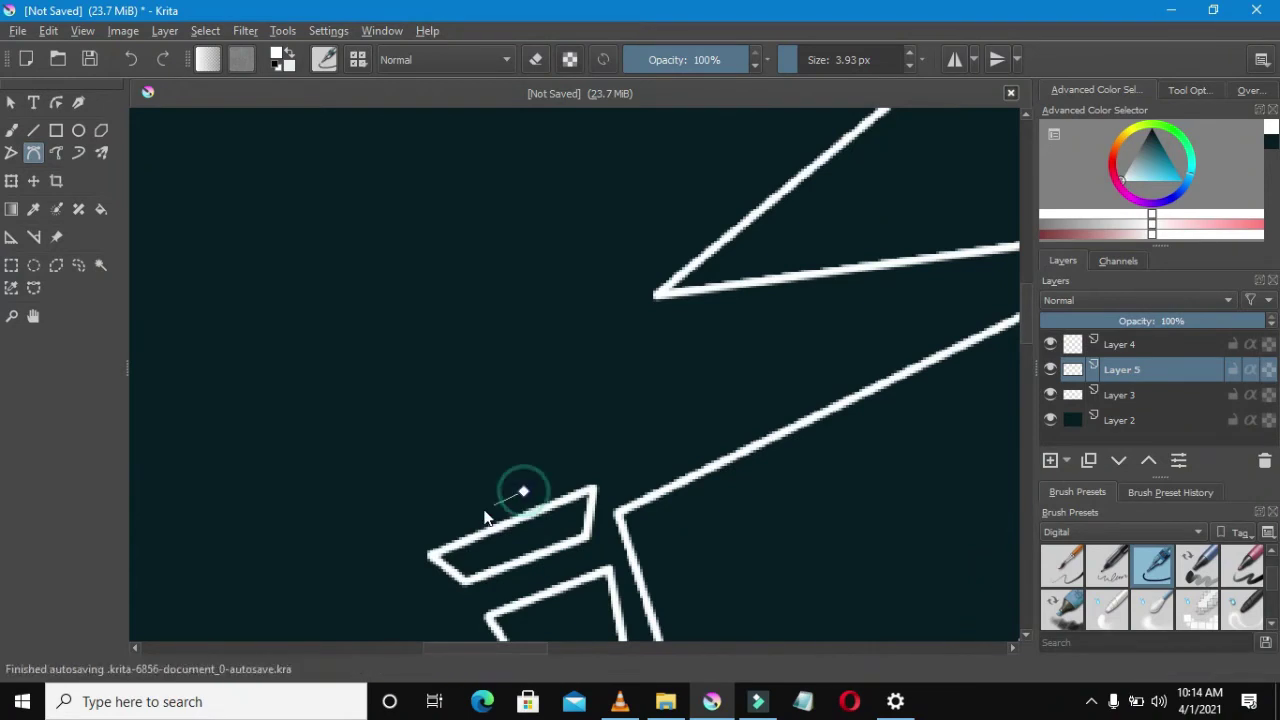
left_click(458, 515)
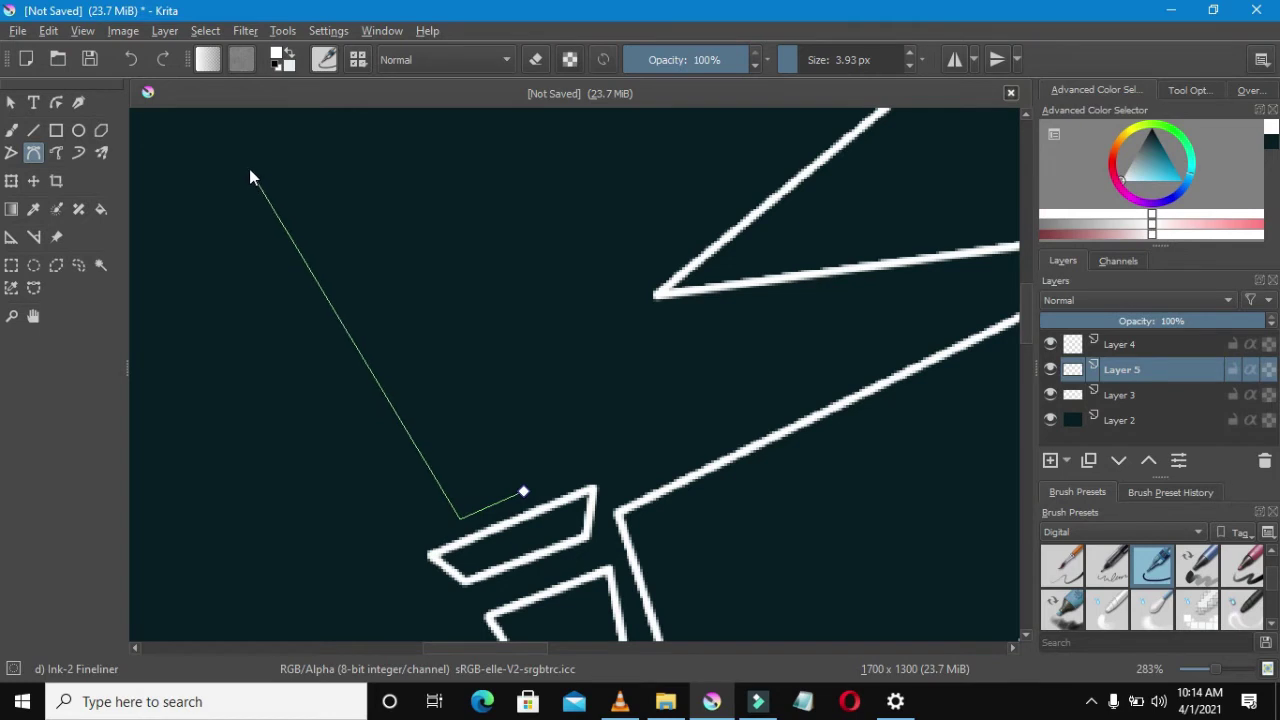
key("1")
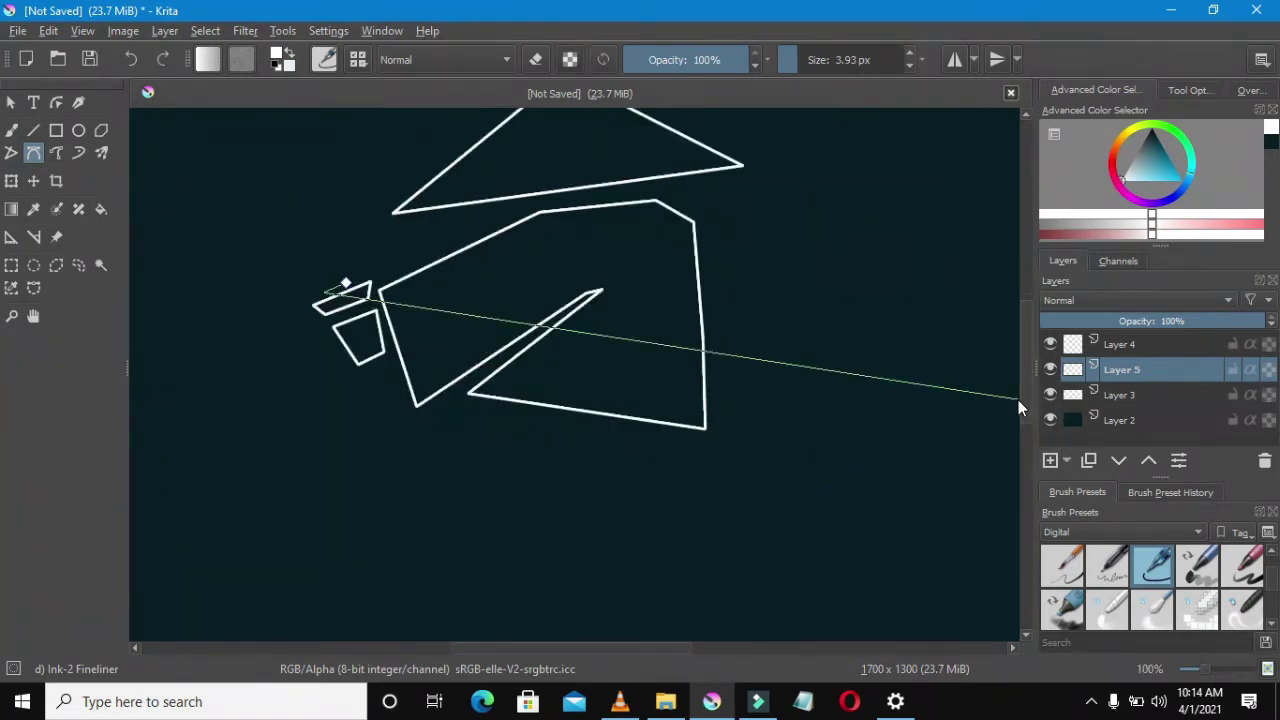
scroll(900, 396, "down", 1)
scroll(765, 366, "down", 3)
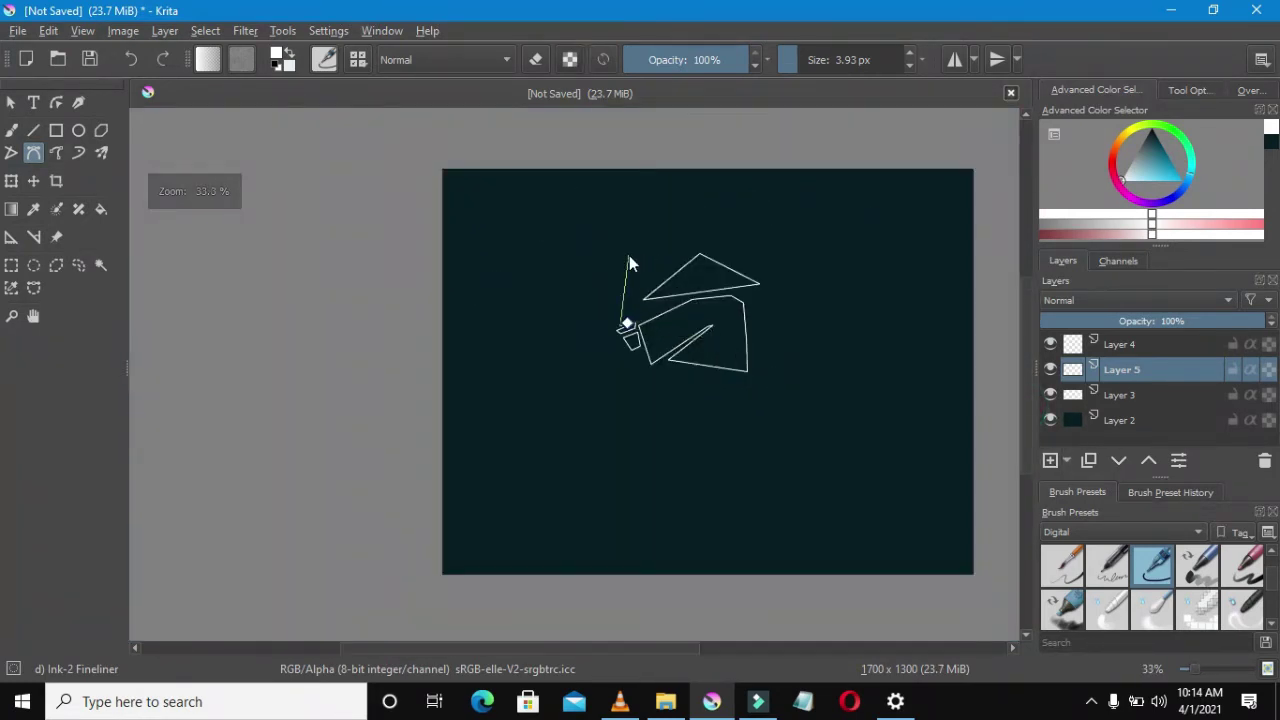
key("1")
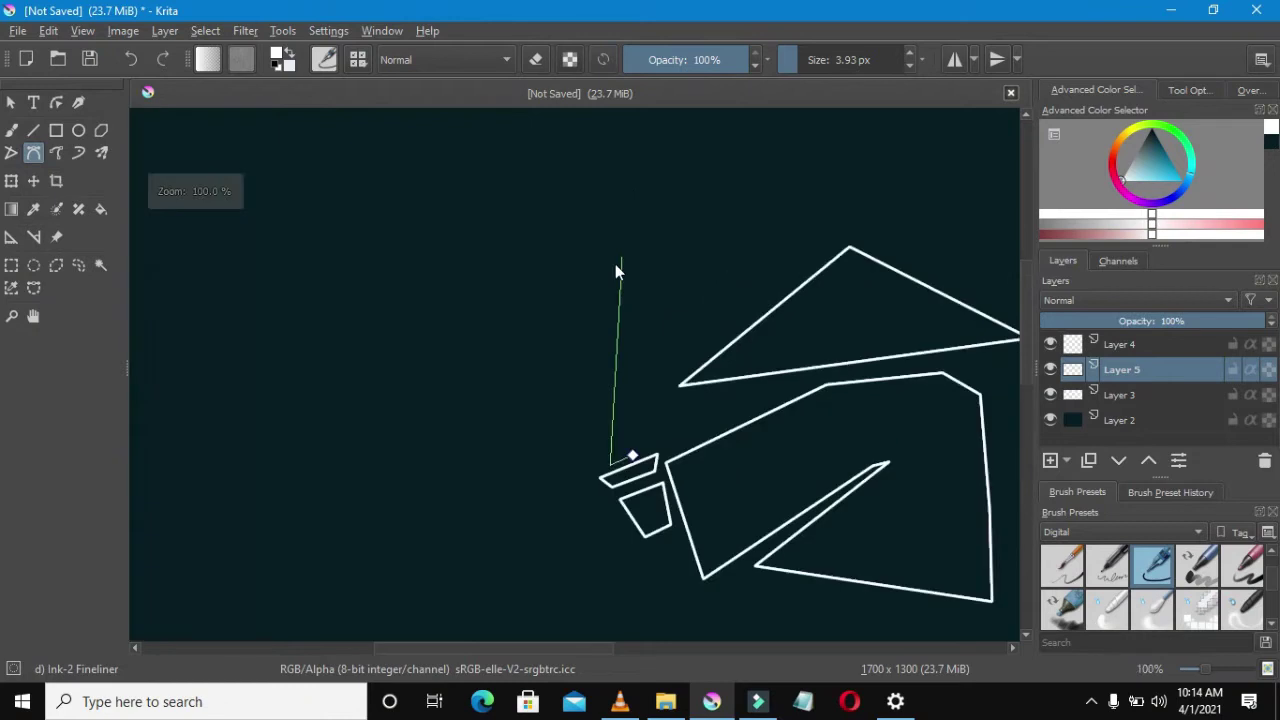
left_click(435, 224)
left_click(432, 165)
left_click(628, 451)
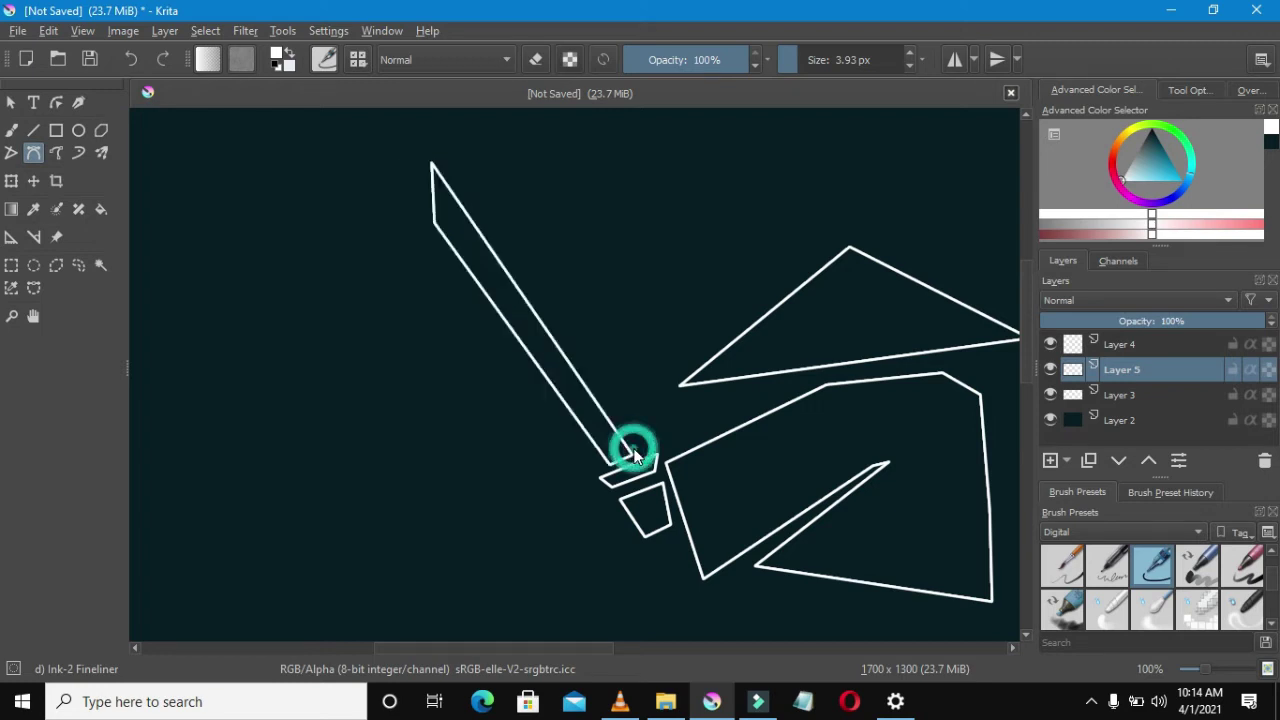
scroll(622, 455, "down", 2)
scroll(618, 455, "down", 2)
Draw a closed six-sided robe outline below the notched torso, with a short step at the right waist and a wide flat hem
scroll(695, 513, "up", 4)
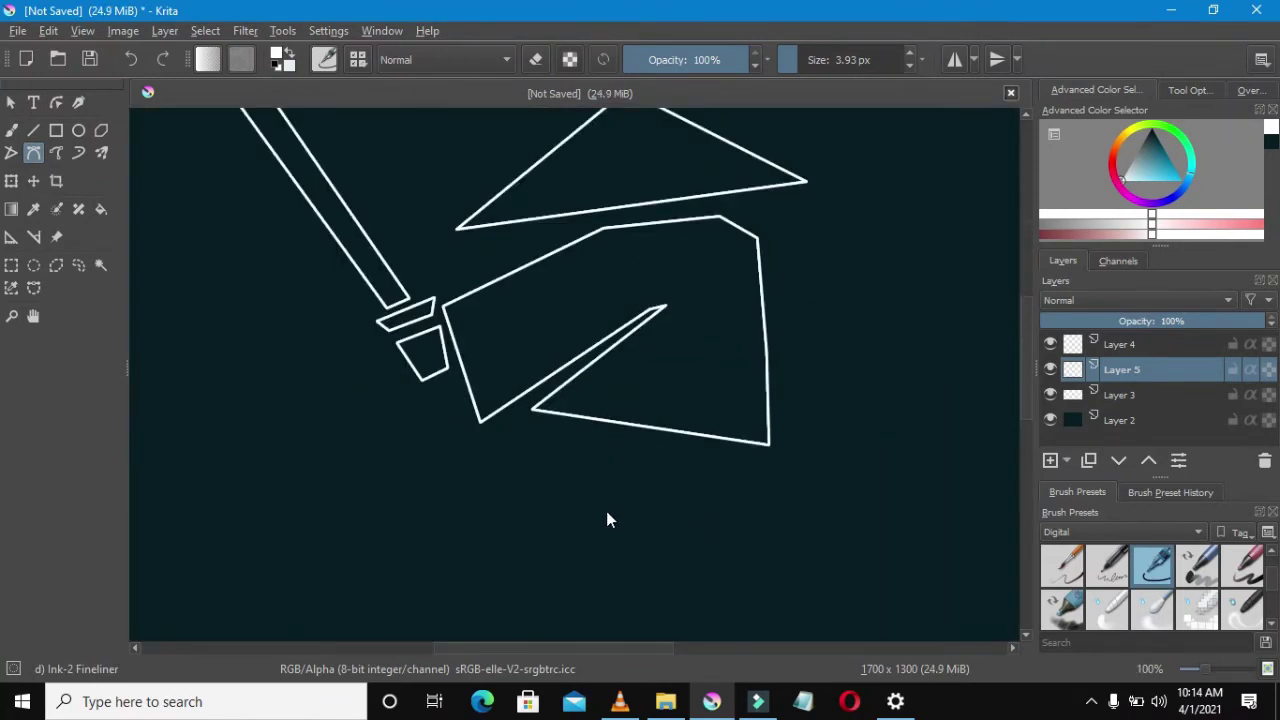
left_click(516, 445)
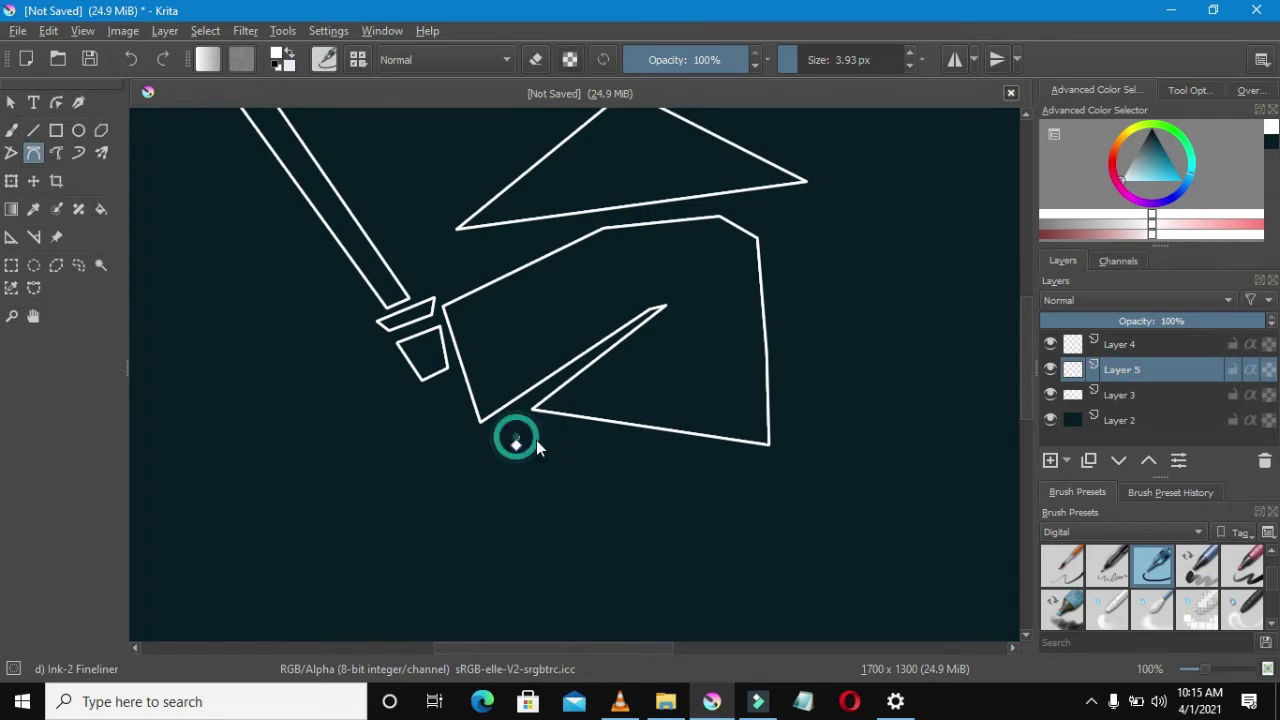
left_click(764, 478)
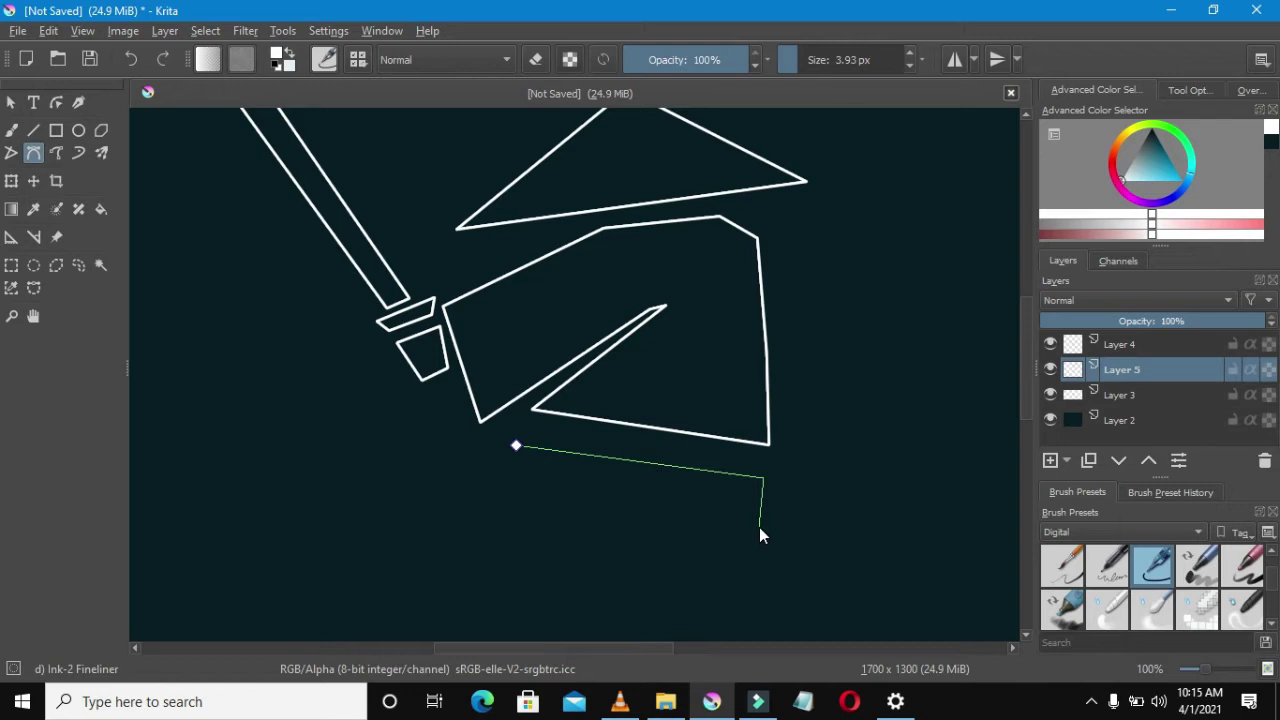
left_click(757, 533)
scroll(765, 536, "down", 2)
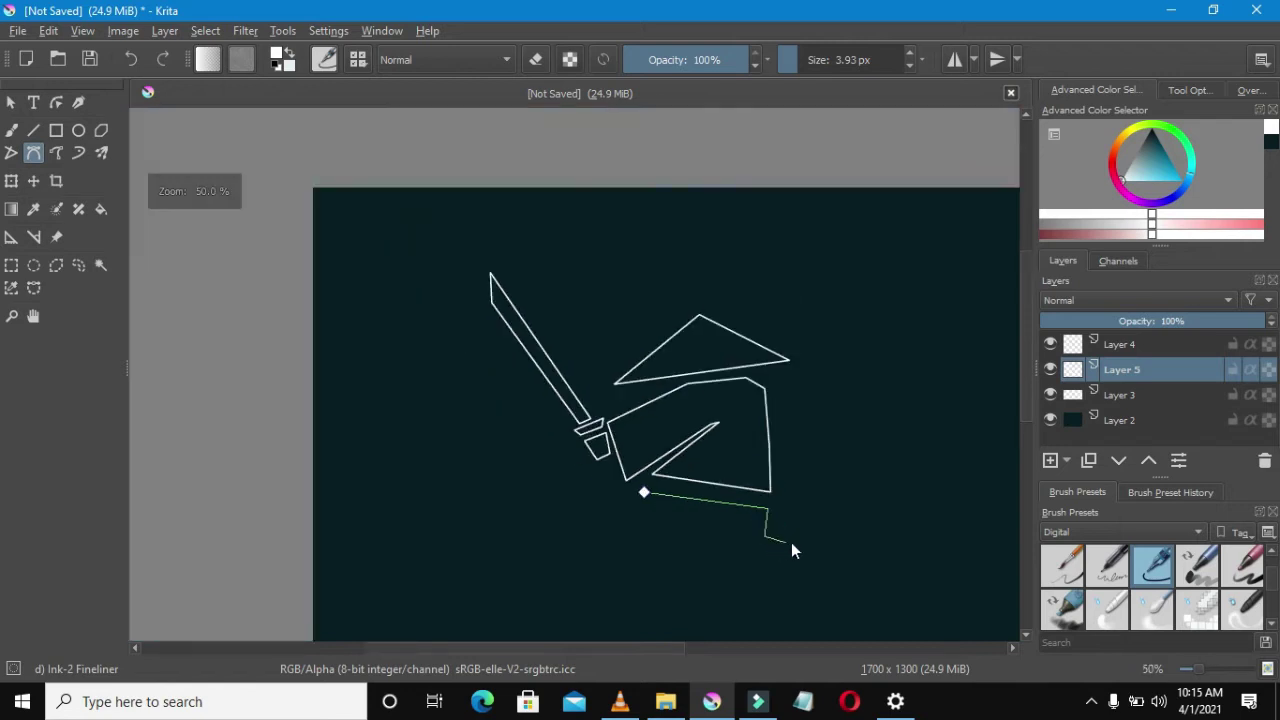
scroll(1000, 400, "down", 3)
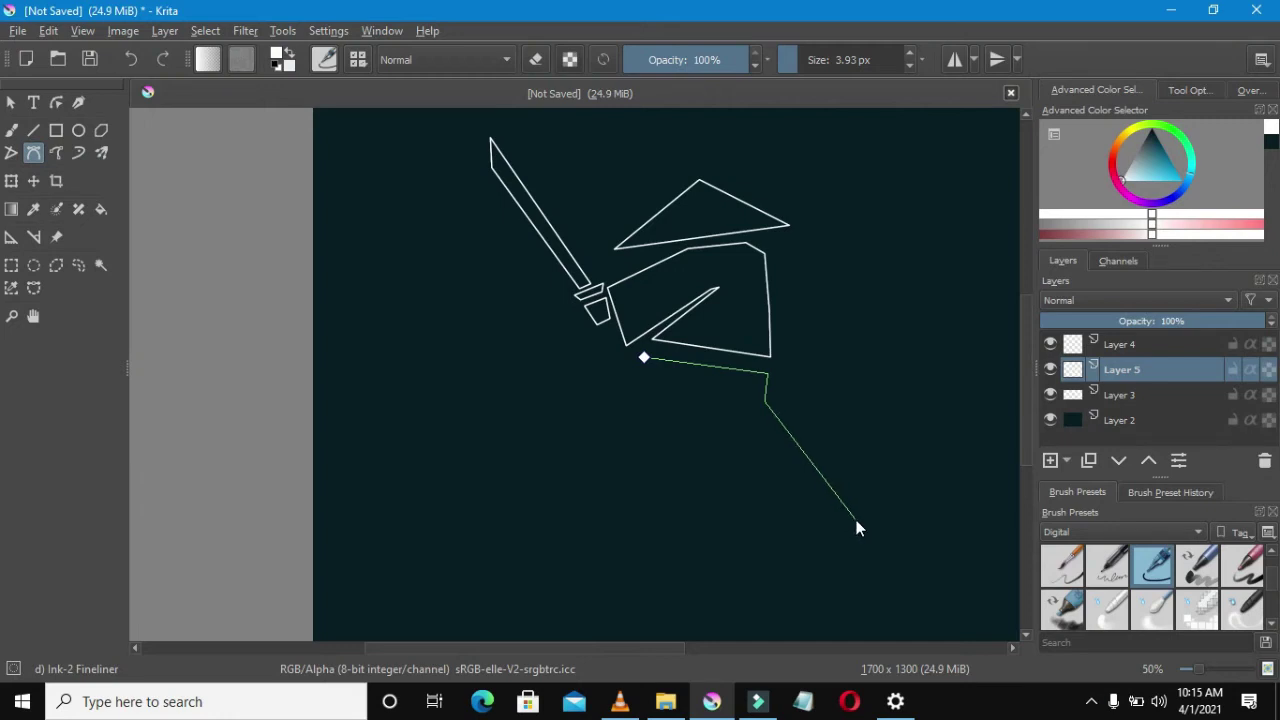
mouse_move(621, 701)
left_click(642, 661)
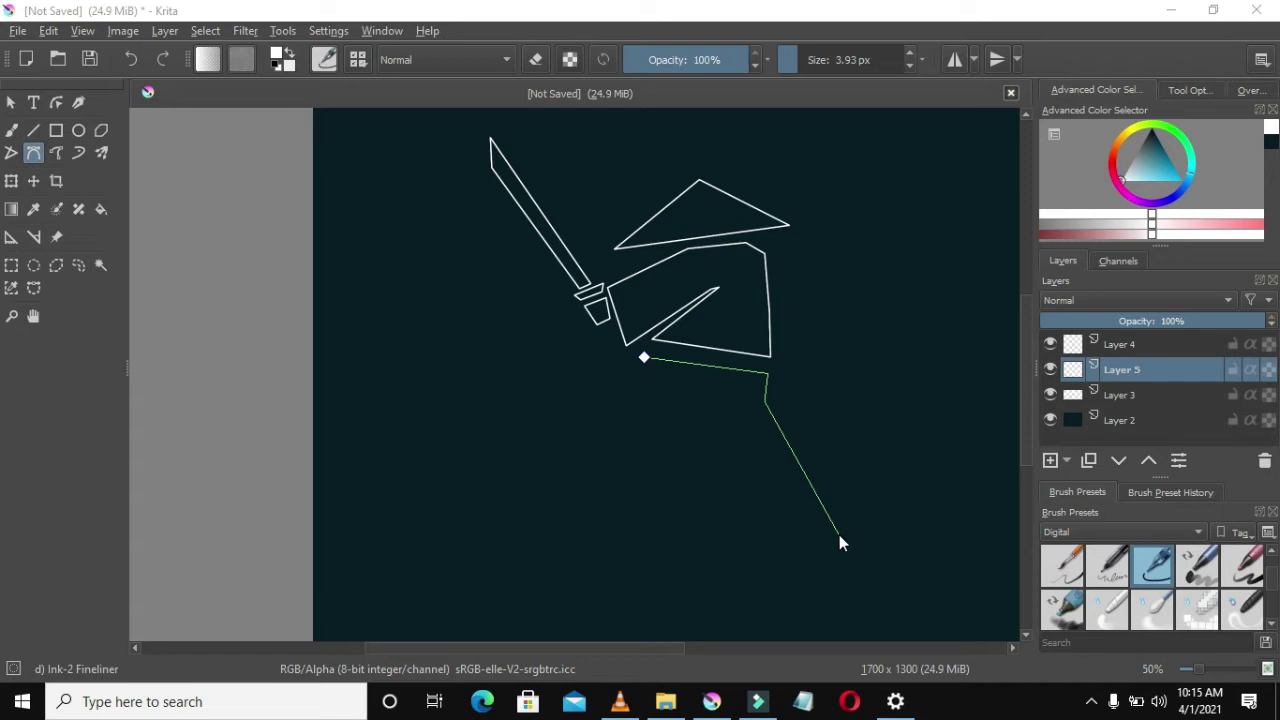
left_click(839, 535)
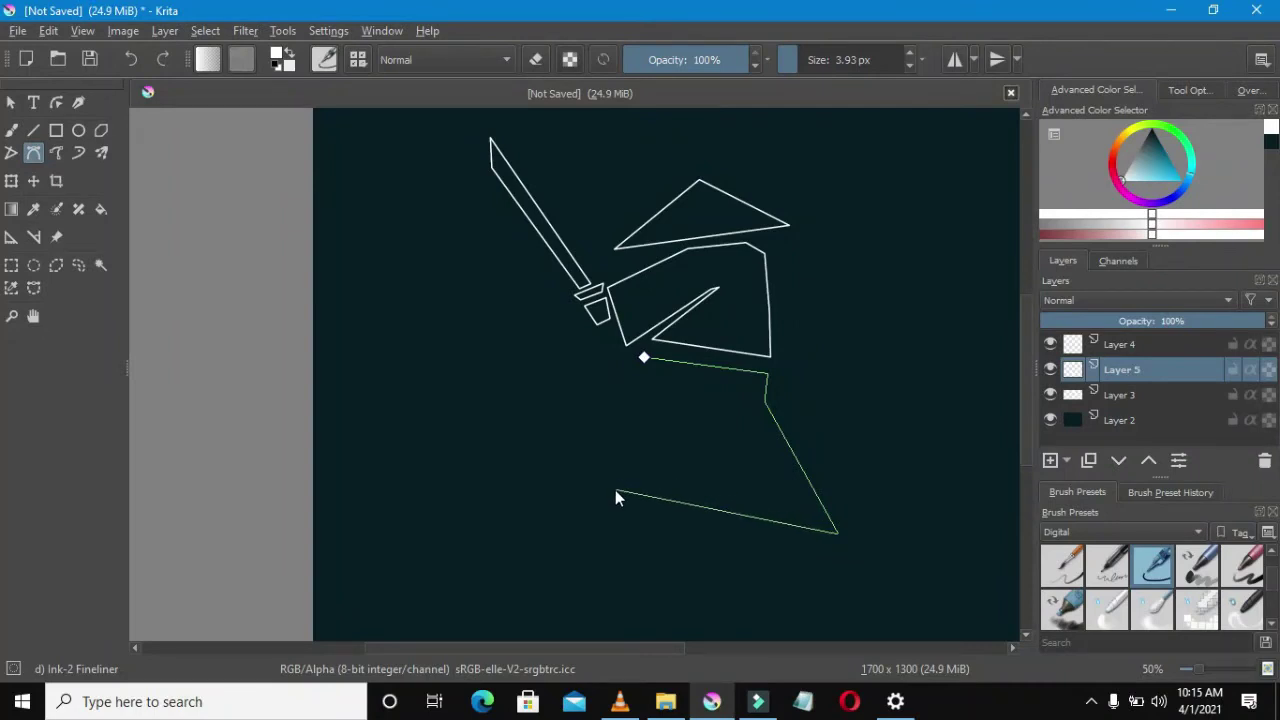
left_click(575, 528)
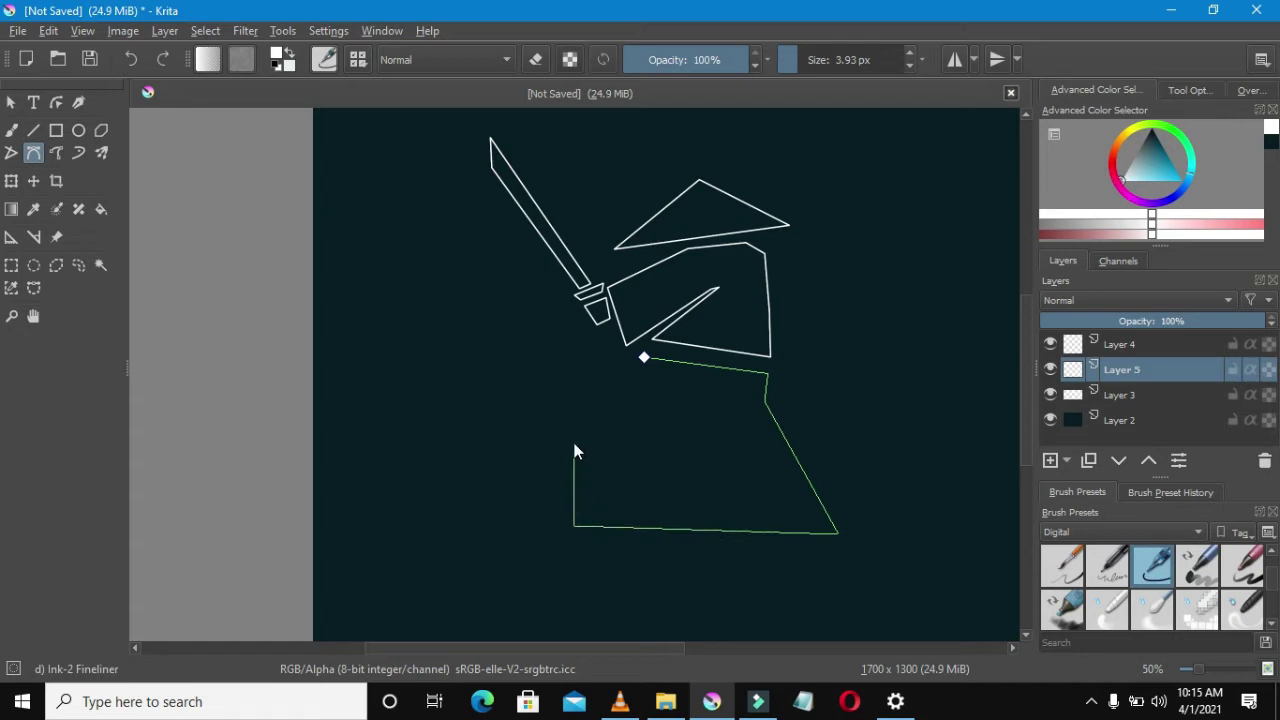
left_click(571, 451)
left_click(644, 359)
scroll(661, 399, "down", 2)
scroll(672, 424, "down", 2)
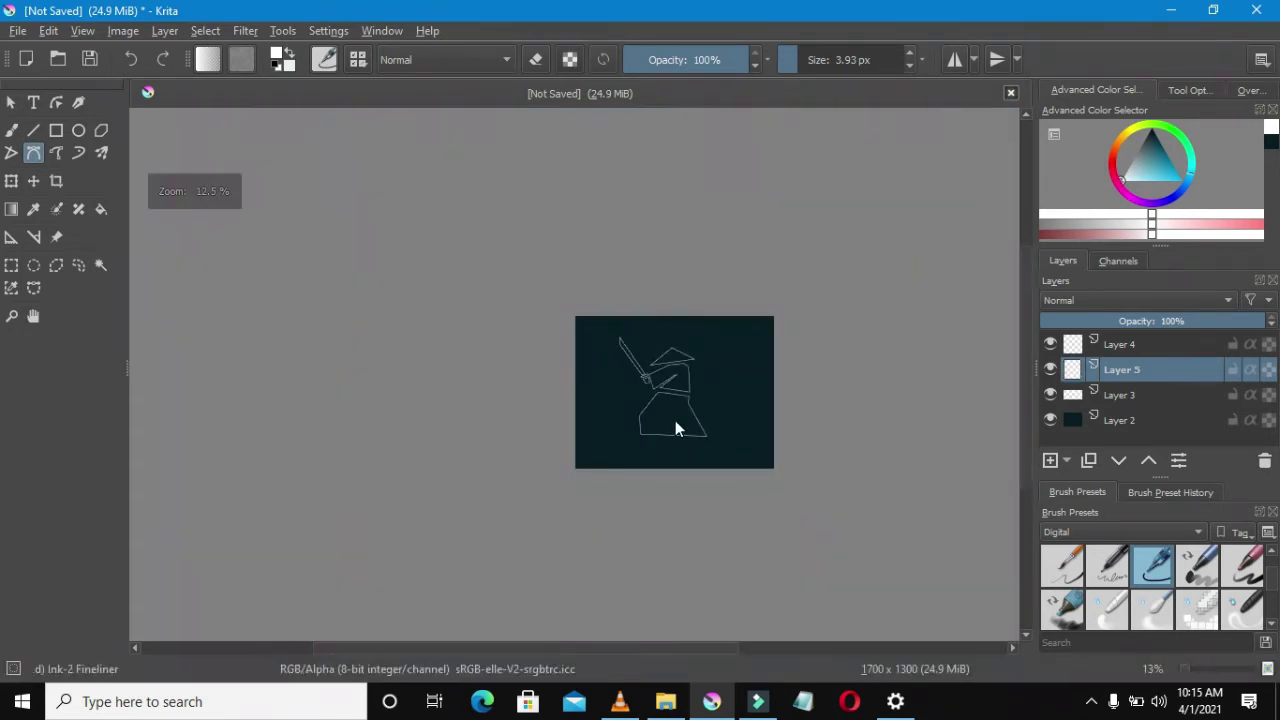
Draw a narrow closed bent band inside the robe, running from its upper edge down to the hem
scroll(683, 429, "up", 6)
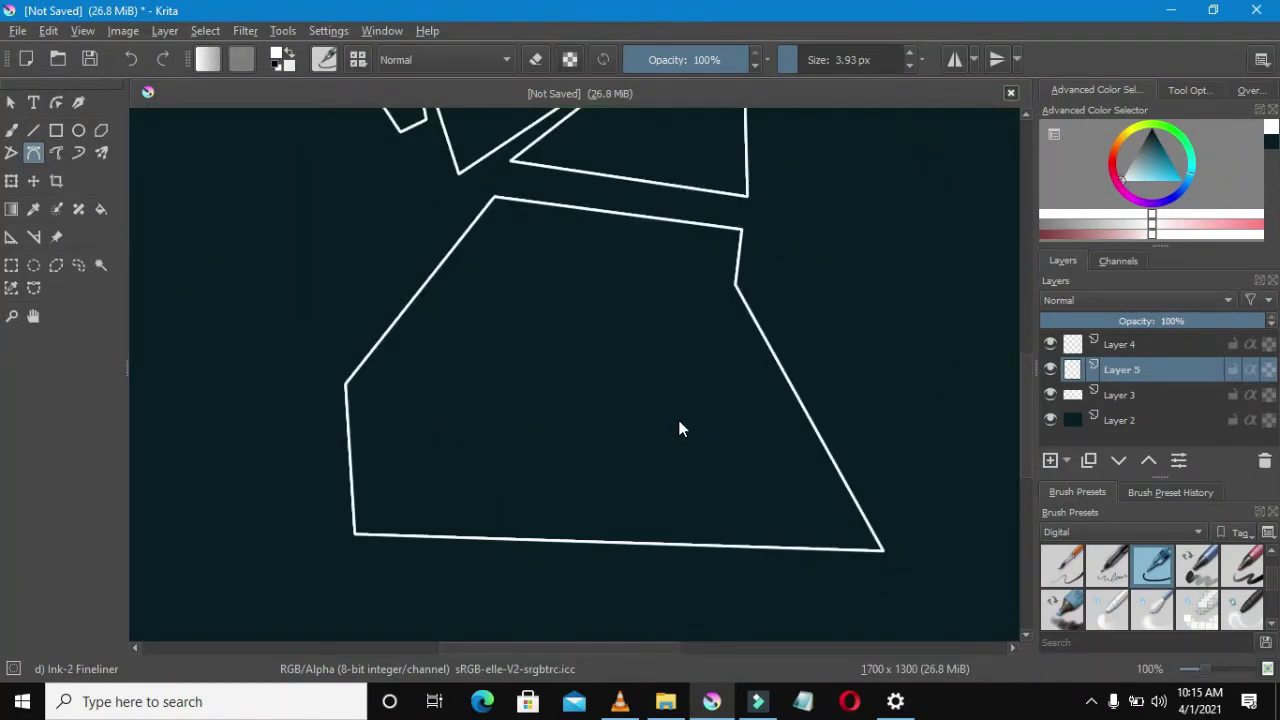
left_click(660, 219)
left_click(597, 284)
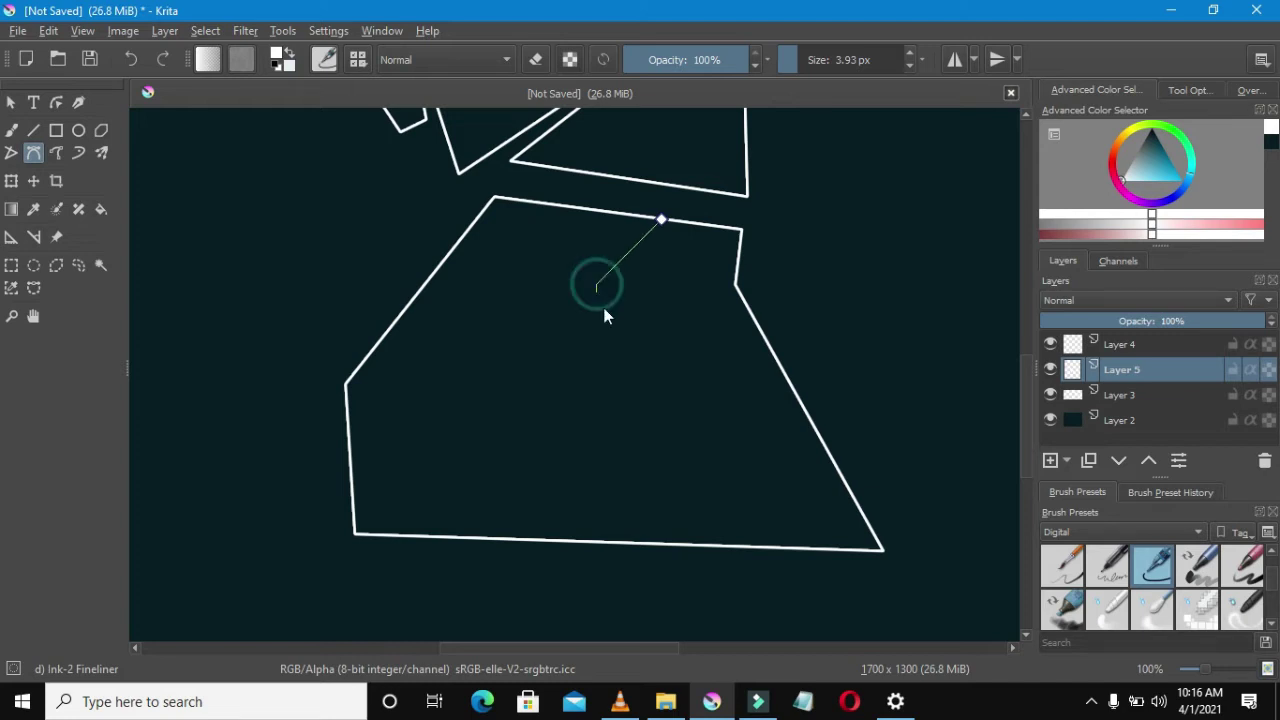
left_click(722, 546)
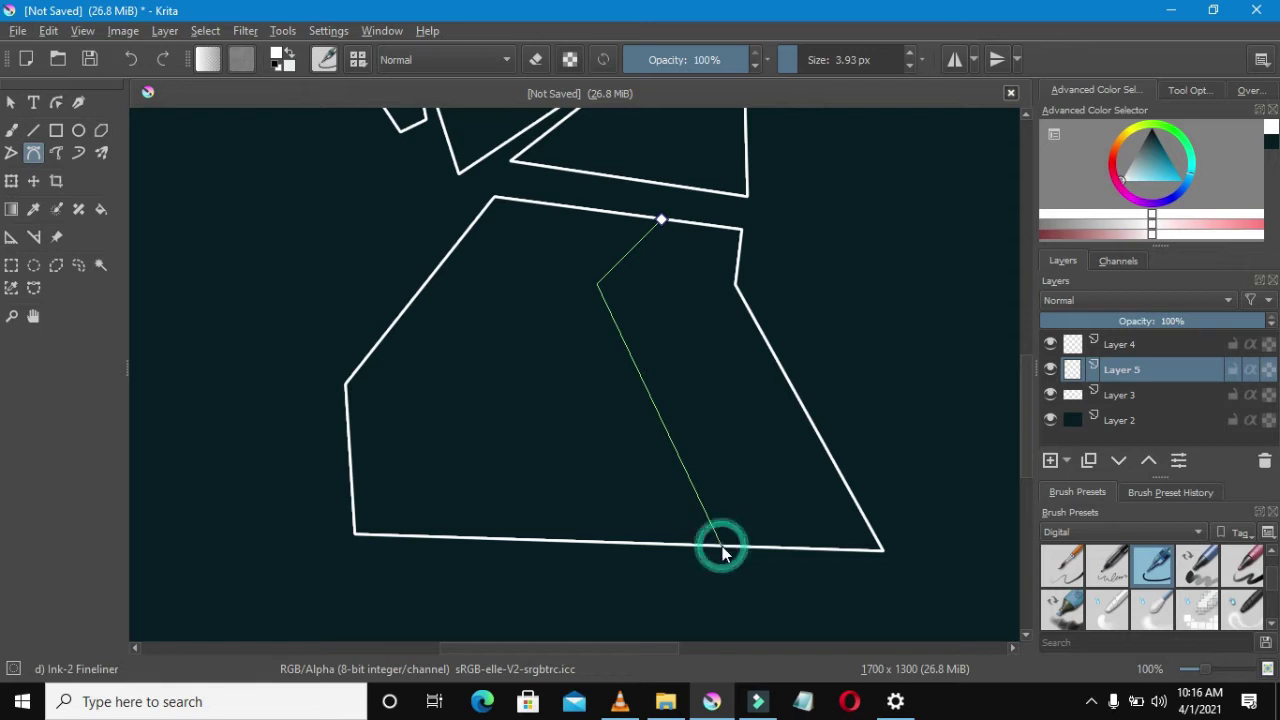
left_click(750, 545)
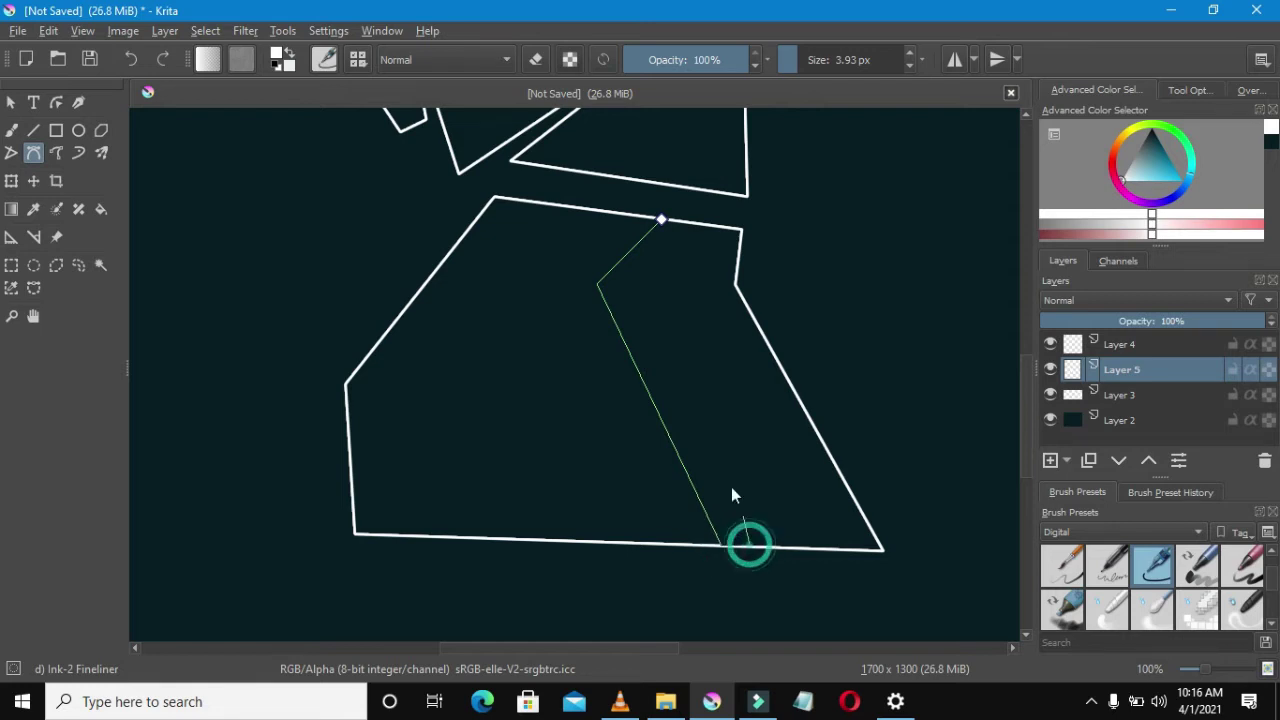
left_click(625, 285)
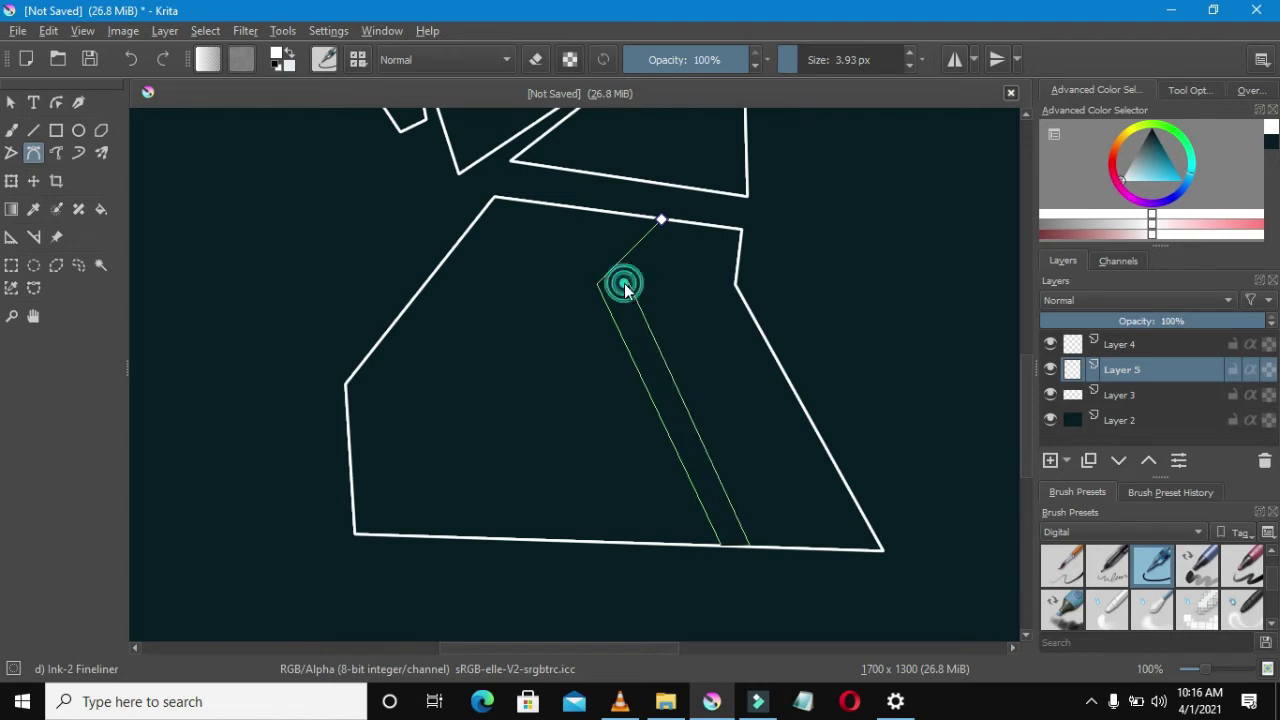
left_click(672, 221)
left_click(660, 217)
scroll(648, 287, "down", 8)
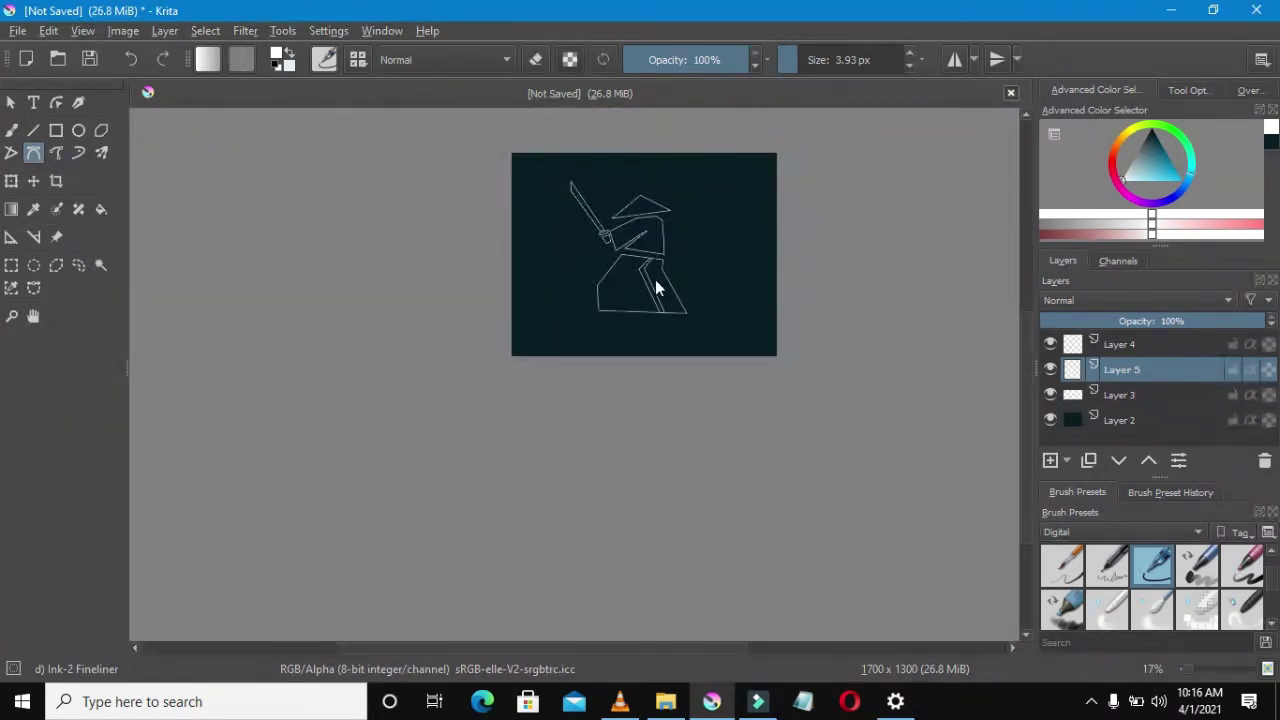
Switch to the Freehand Brush tool and merge Layer 5 down into Layer 3
scroll(659, 262, "up", 4)
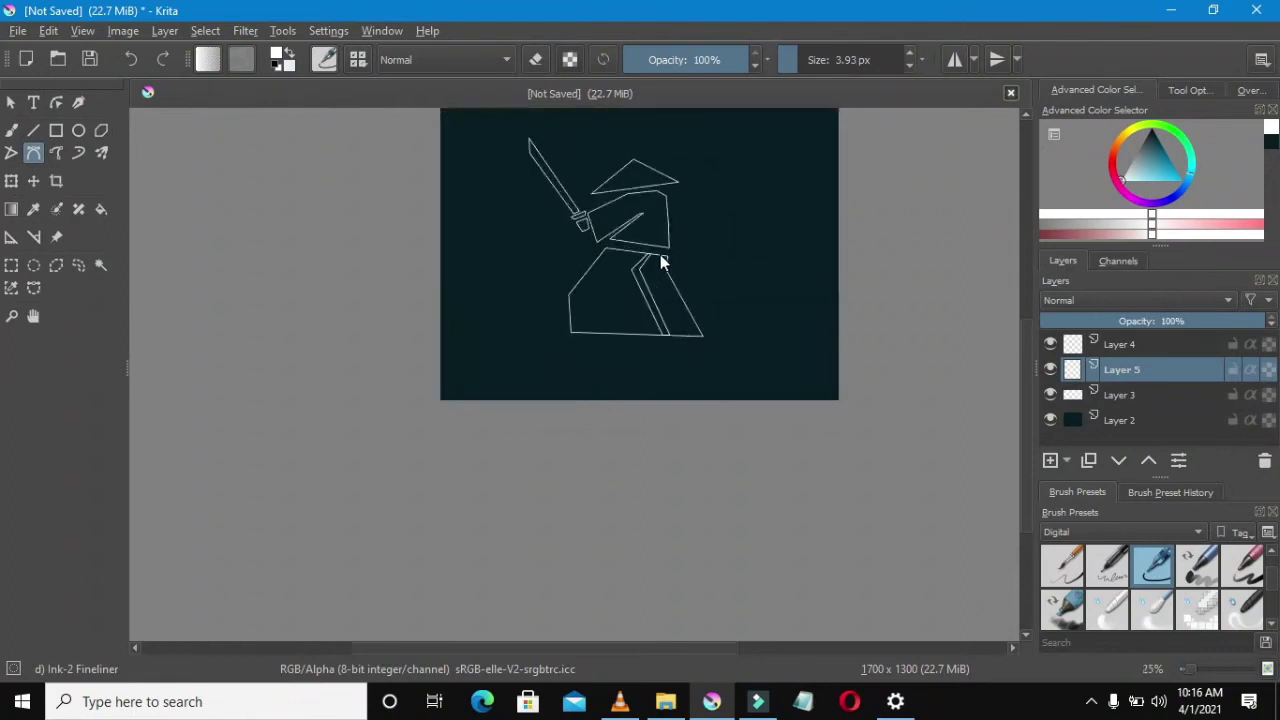
left_click(11, 130)
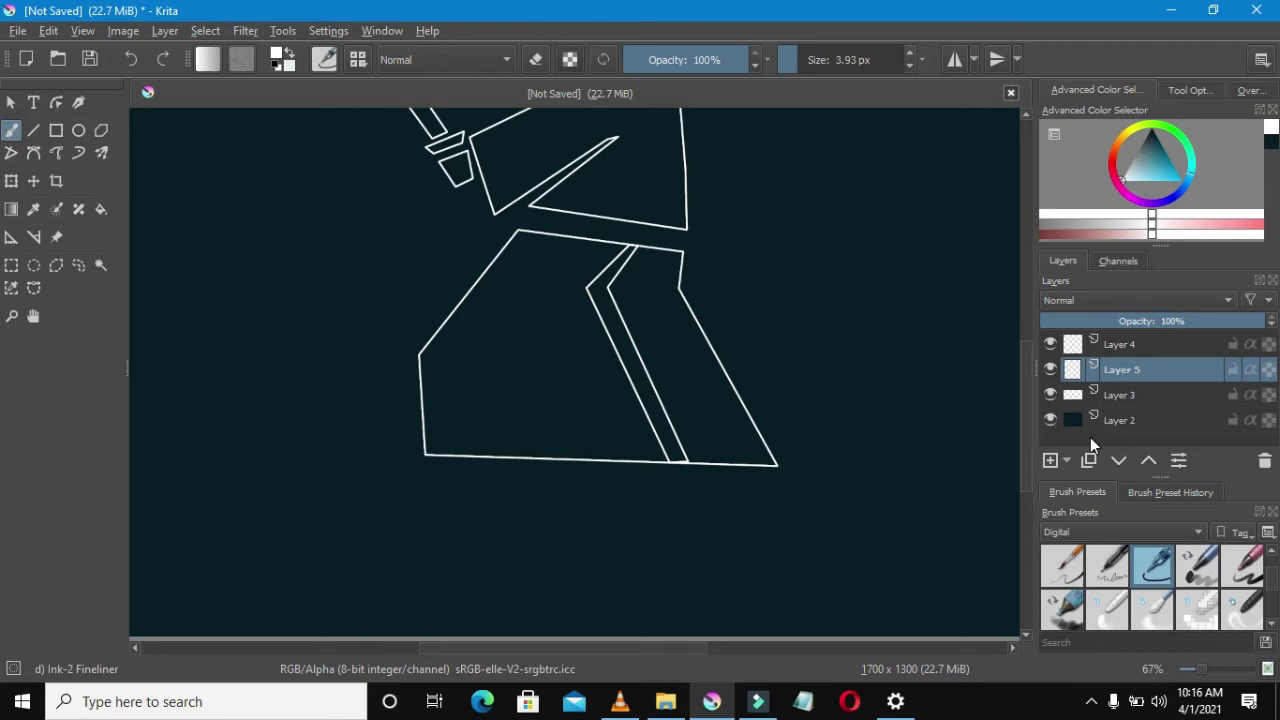
key("ctrl+e")
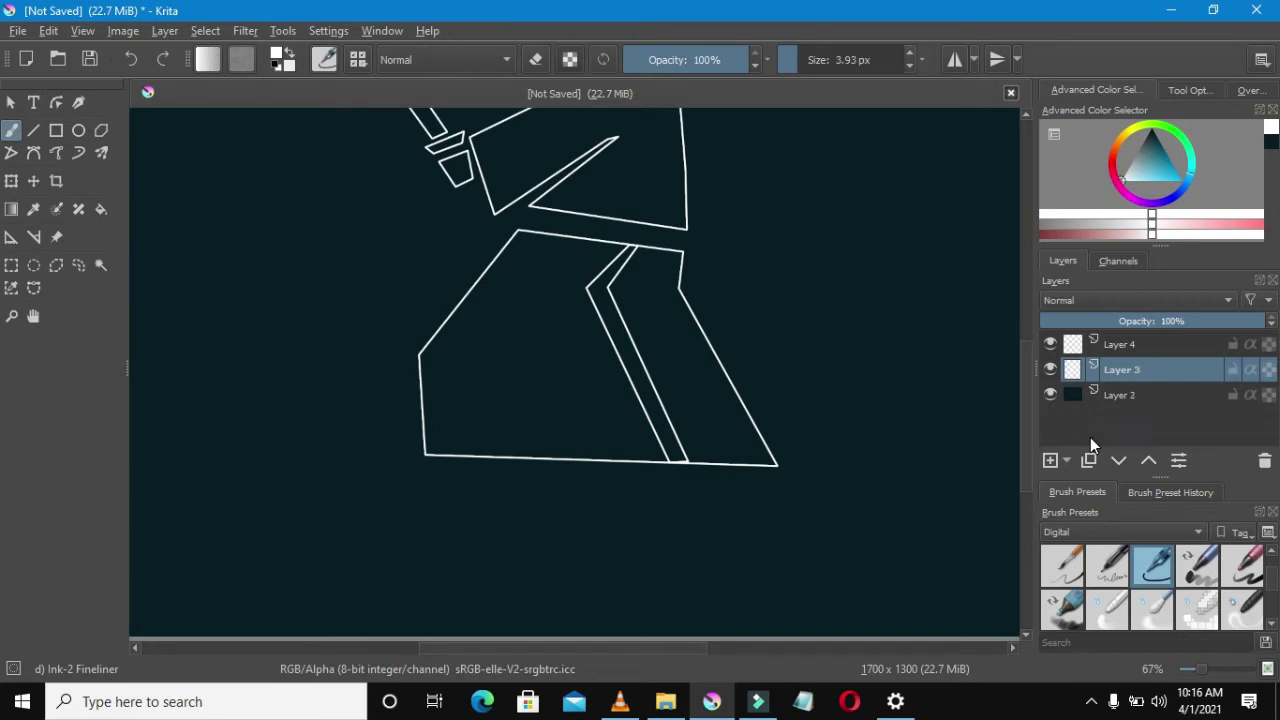
scroll(650, 260, "down", 3)
scroll(650, 260, "down", 1)
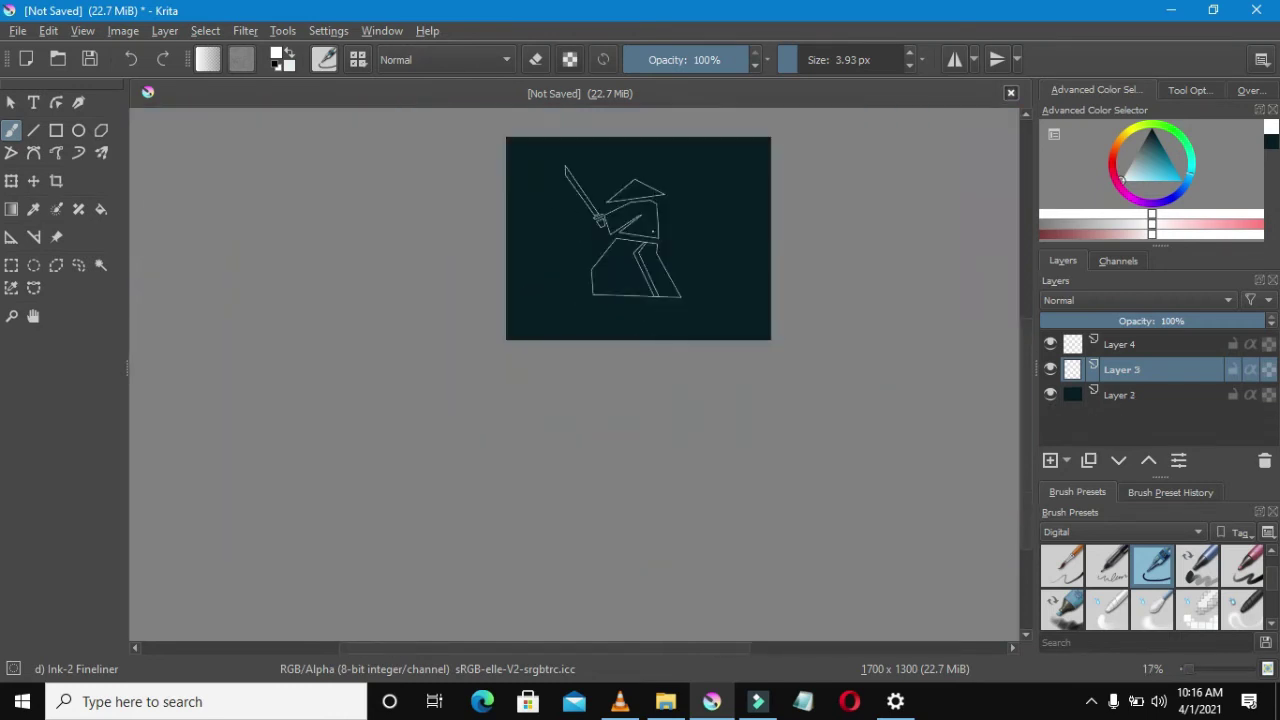
Erase the hem segment between the band's two lower ends on Layer 3, using the brush in eraser mode at 8.36 px
scroll(650, 260, "up", 4)
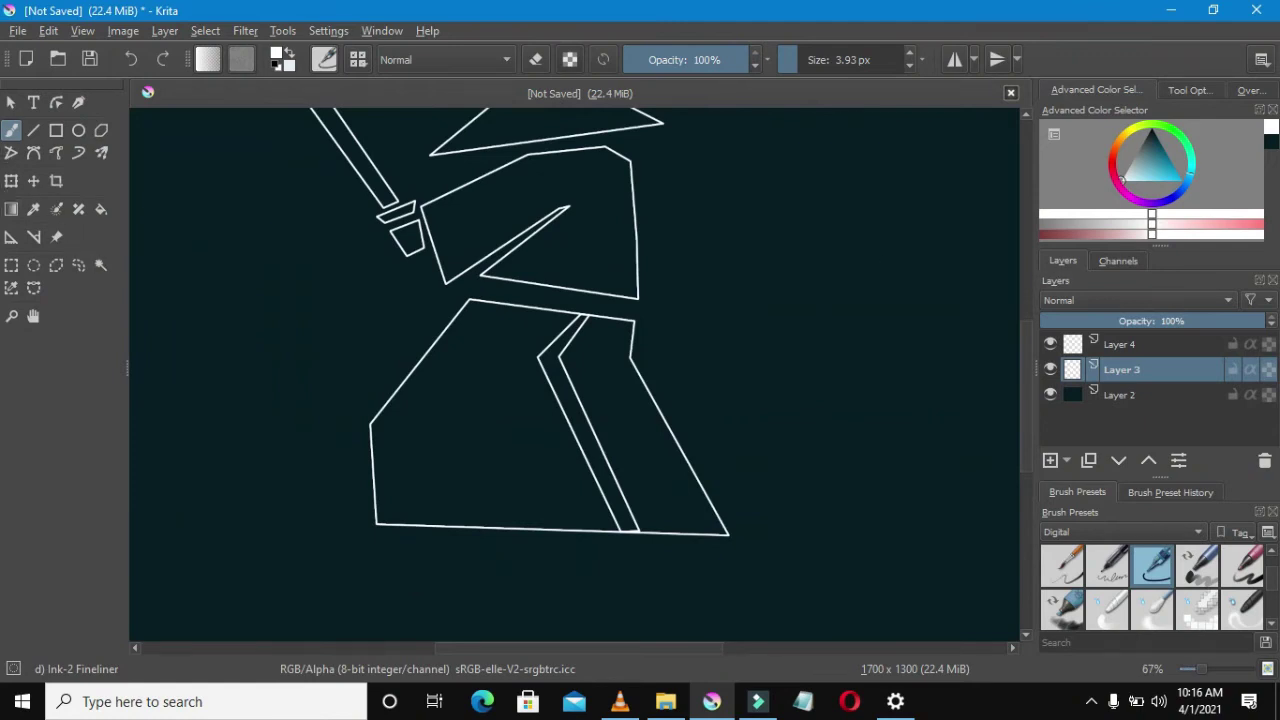
left_click(796, 62)
scroll(638, 515, "up", 2)
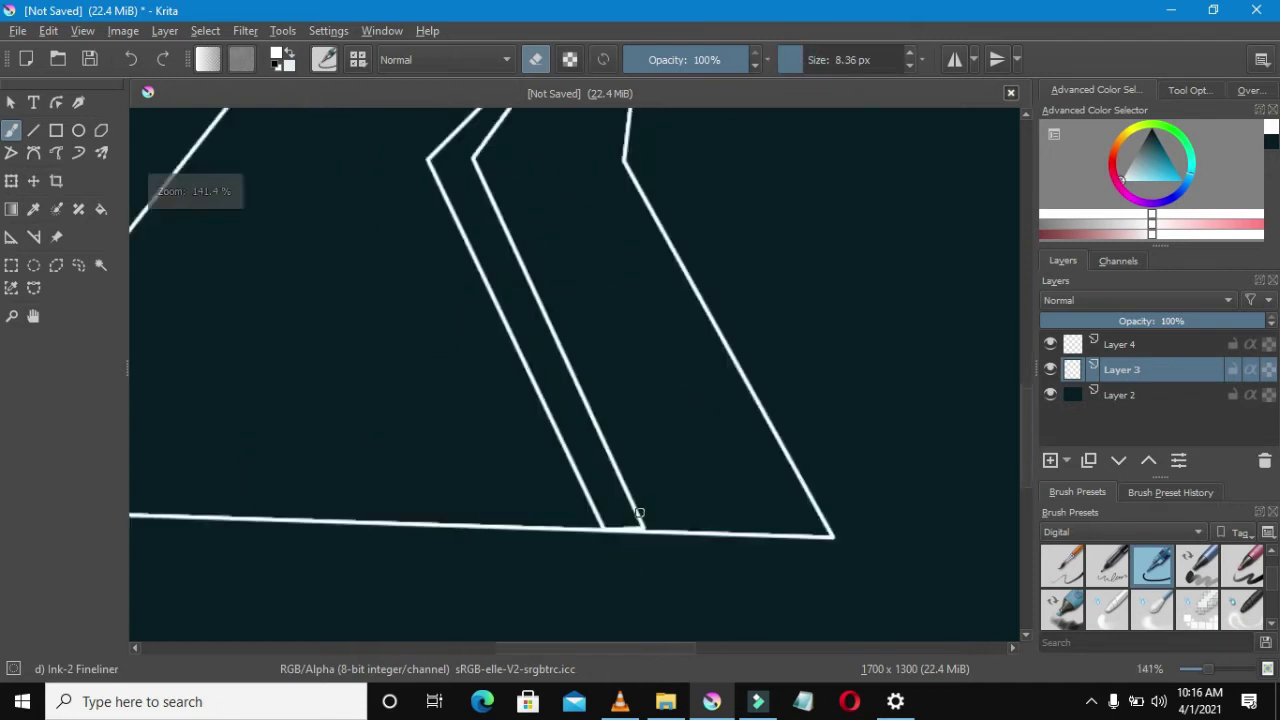
scroll(638, 515, "up", 3)
mouse_move(603, 546)
left_mouse_down()
mouse_move(628, 575)
mouse_move(620, 543)
mouse_move(646, 574)
mouse_move(634, 540)
mouse_move(611, 564)
mouse_move(574, 549)
mouse_move(576, 573)
left_mouse_up()
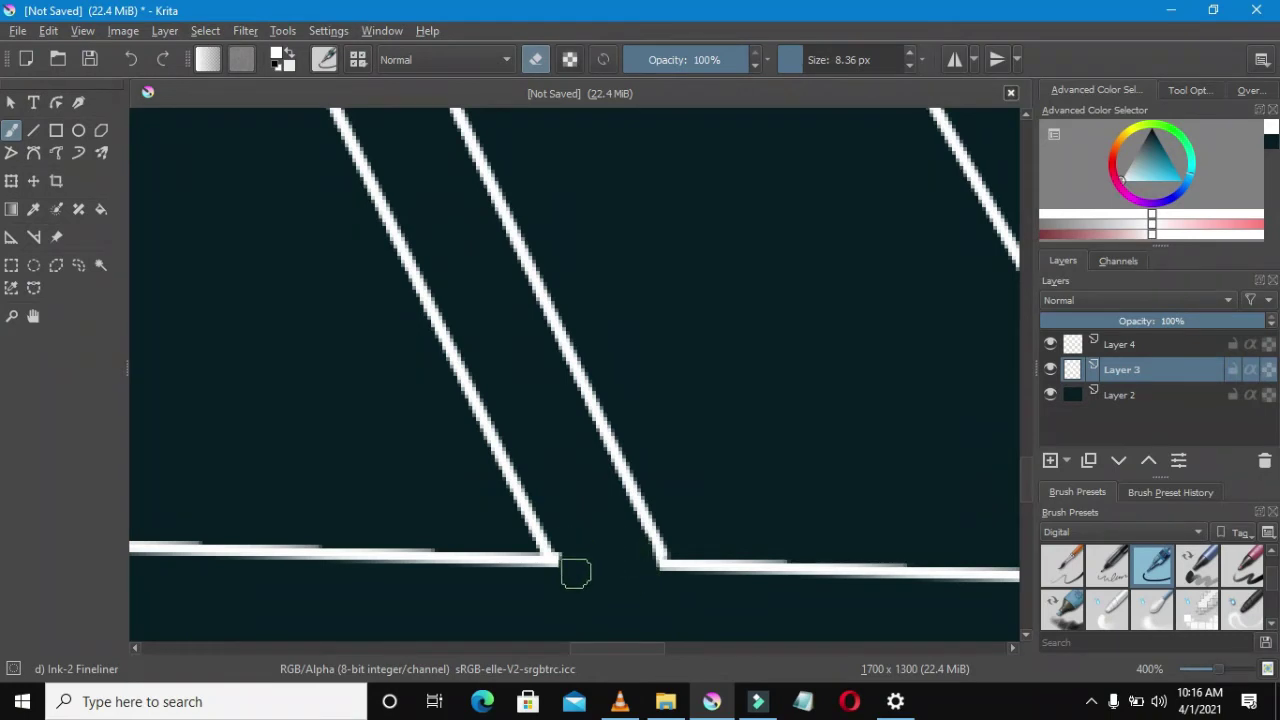
scroll(588, 557, "down", 4)
Erase the robe's upper edge between the band's two upper ends, separating the robe into two closed pieces
scroll(590, 510, "down", 2)
scroll(554, 466, "up", 7)
mouse_move(521, 494)
left_mouse_down()
mouse_move(540, 449)
mouse_move(531, 466)
mouse_move(550, 460)
left_mouse_up()
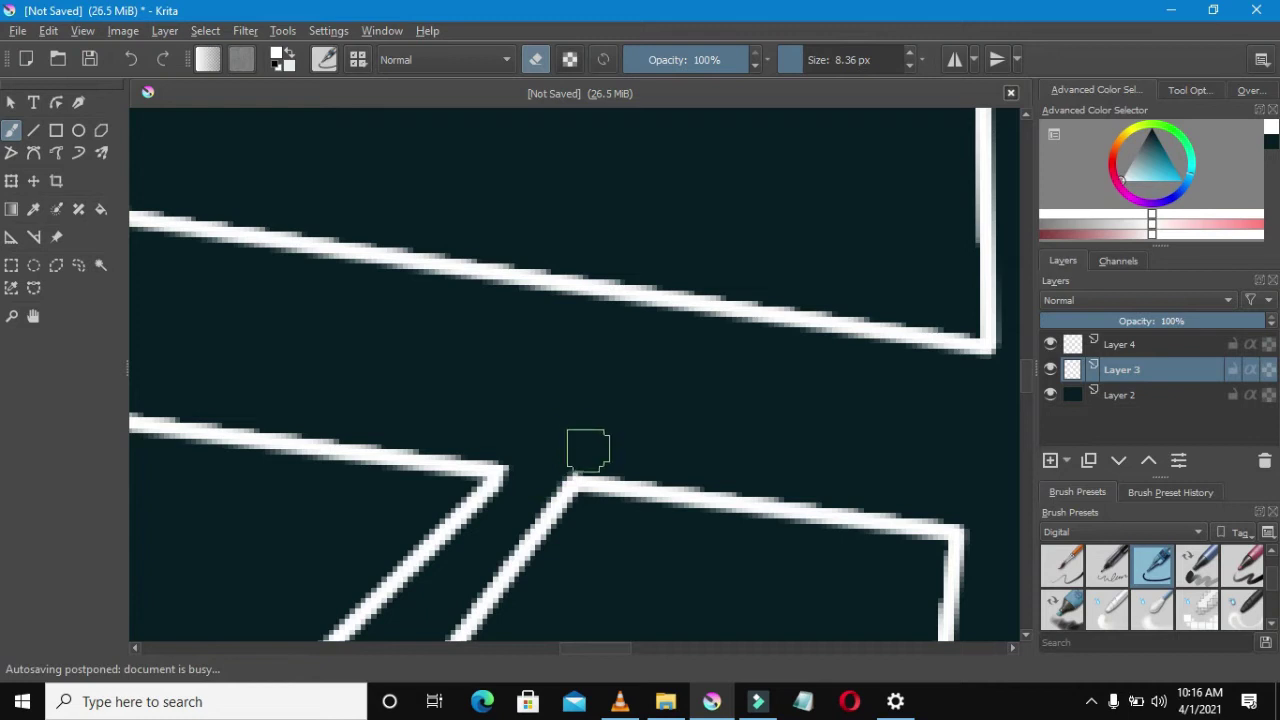
scroll(537, 449, "down", 8)
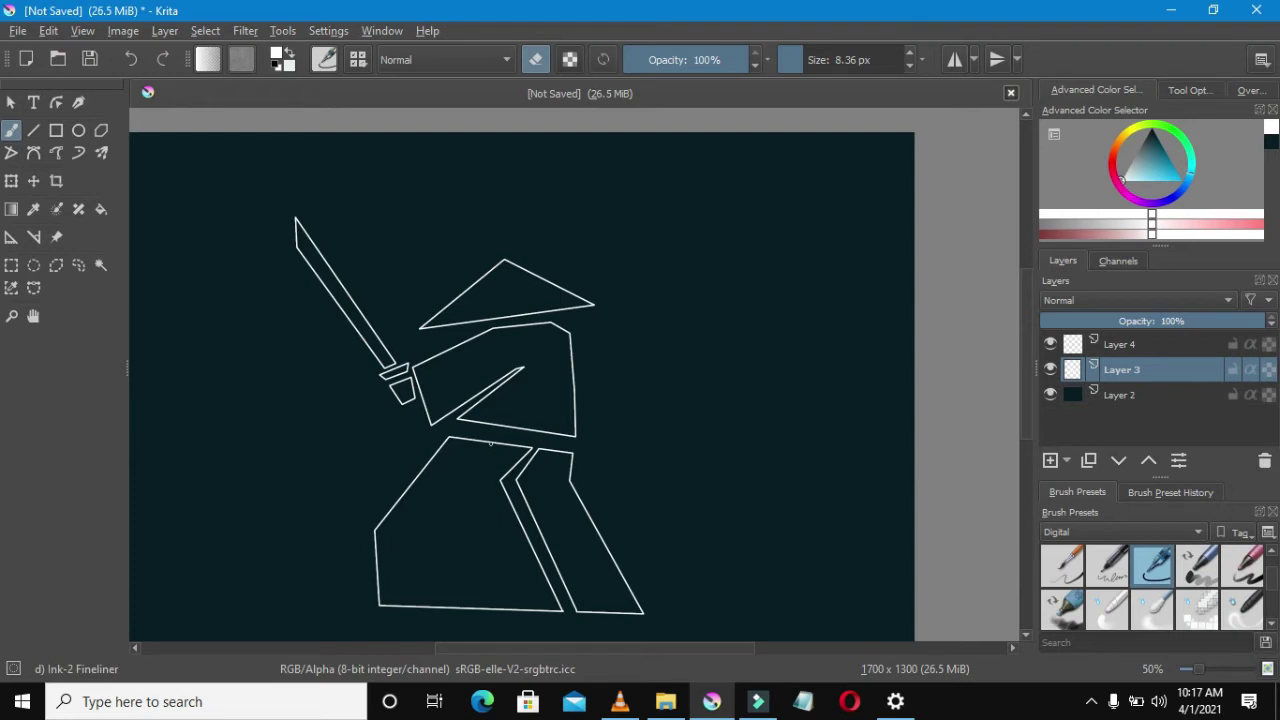
scroll(490, 443, "down", 2)
Trace a selection along the notched torso outline, starting at the sleeve's lower corner and following the notch edges
scroll(488, 443, "up", 3)
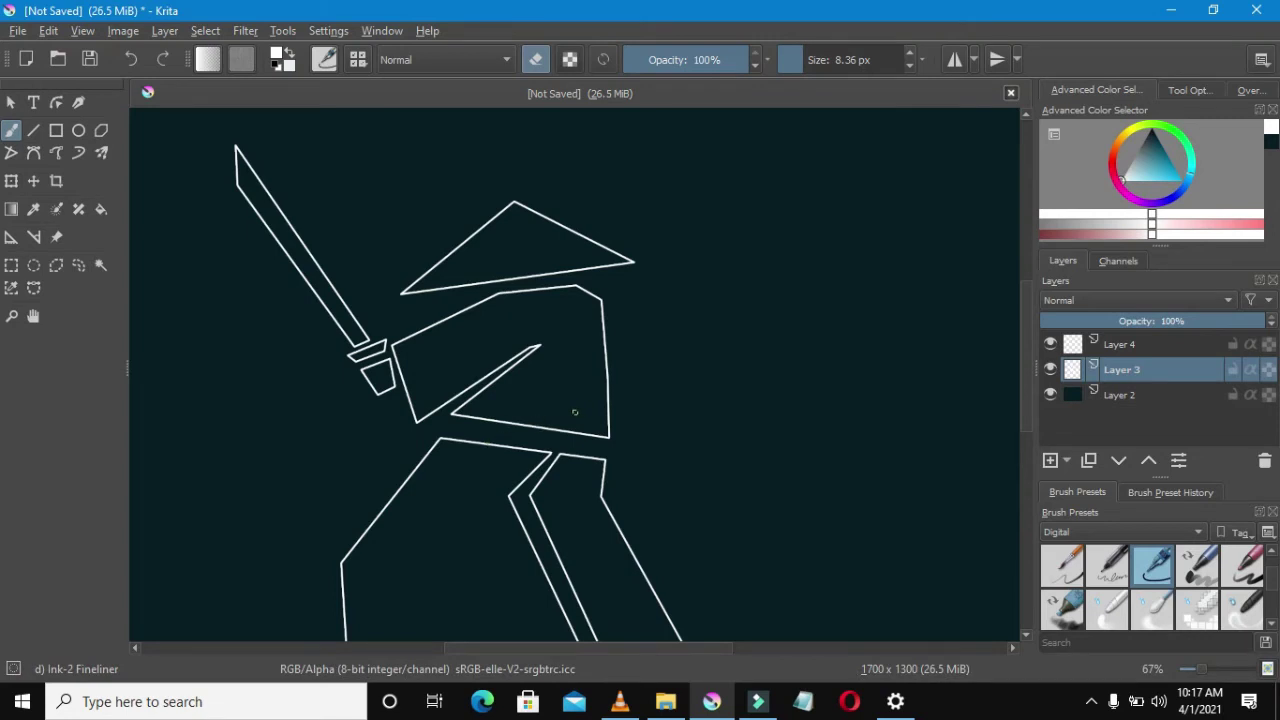
scroll(572, 410, "up", 3)
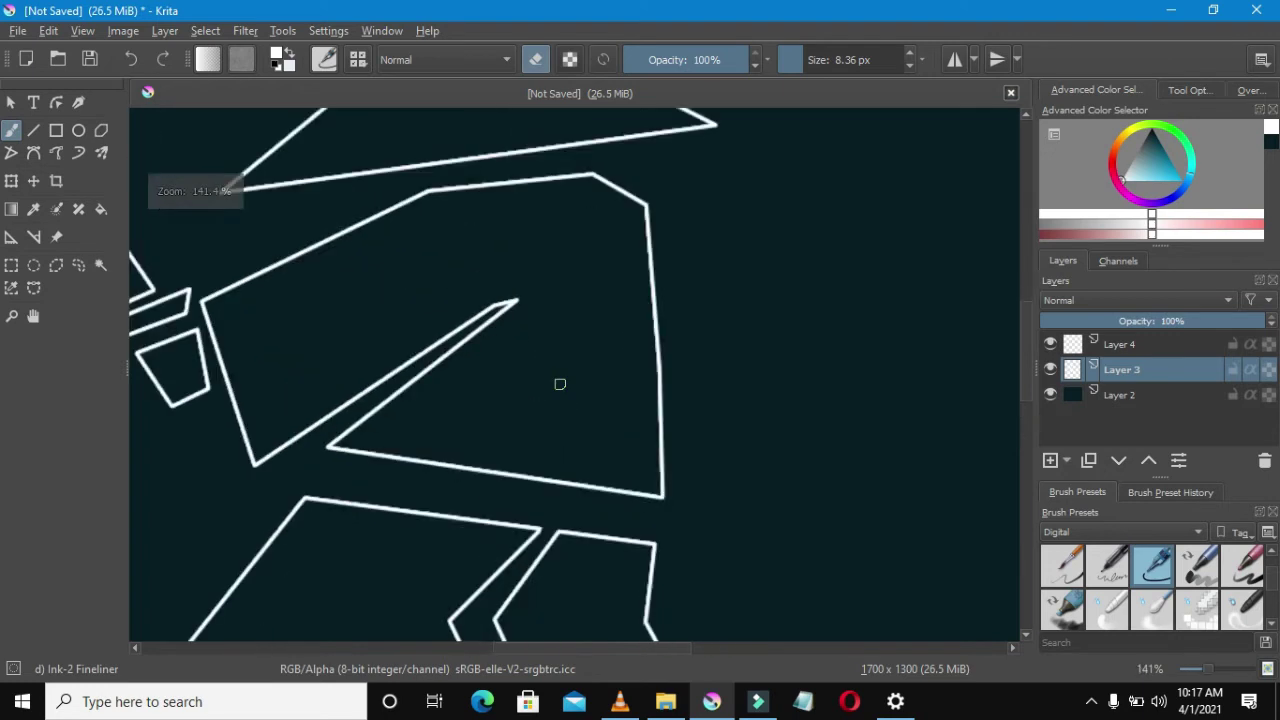
left_click(33, 288)
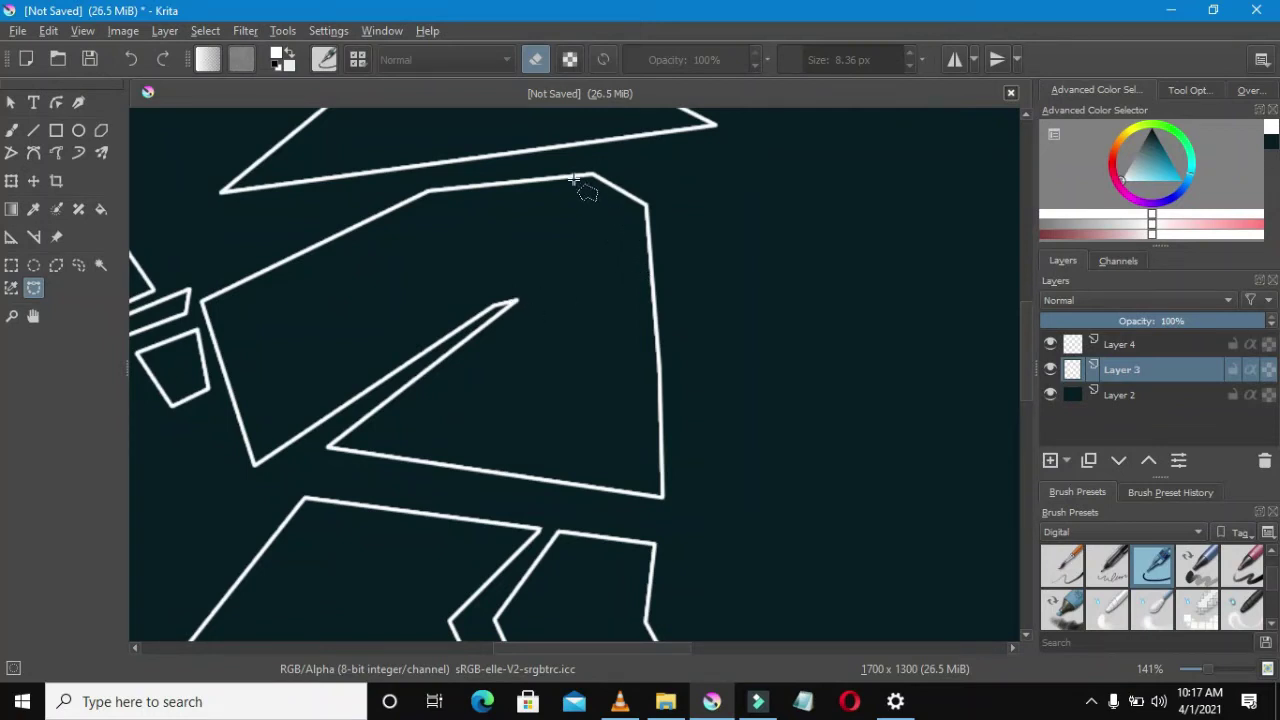
left_click(257, 463)
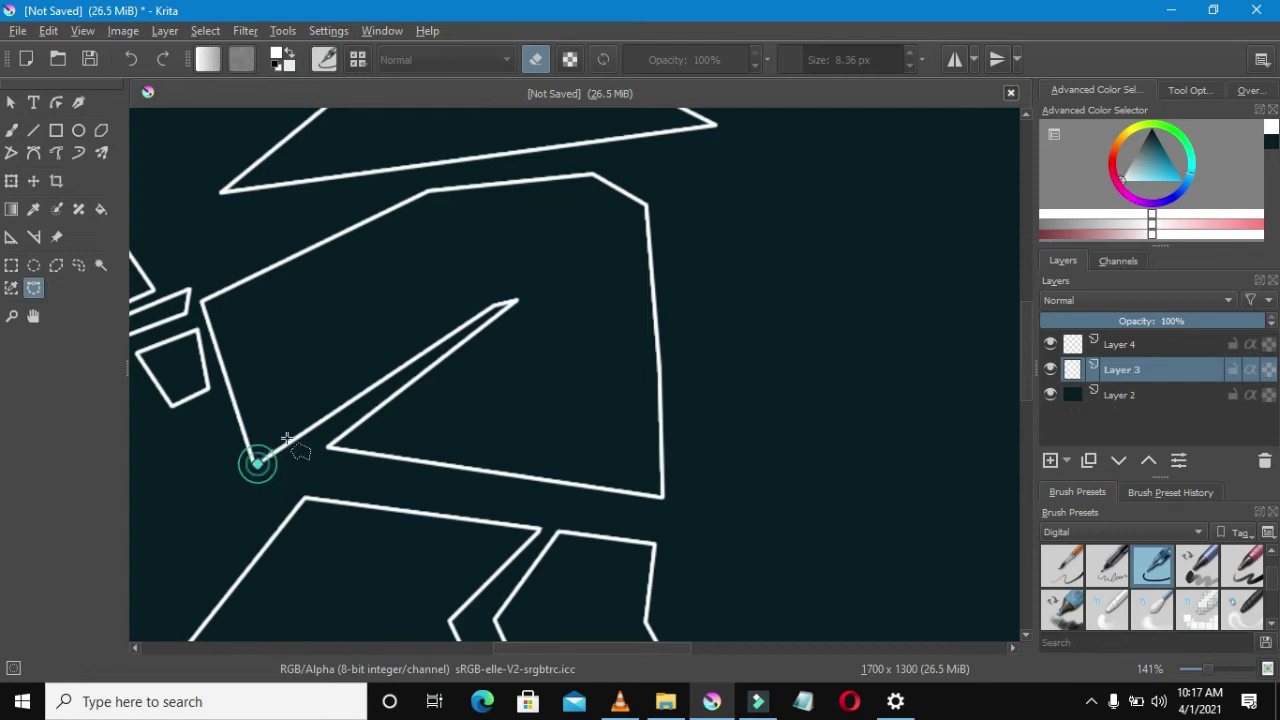
left_click(495, 305)
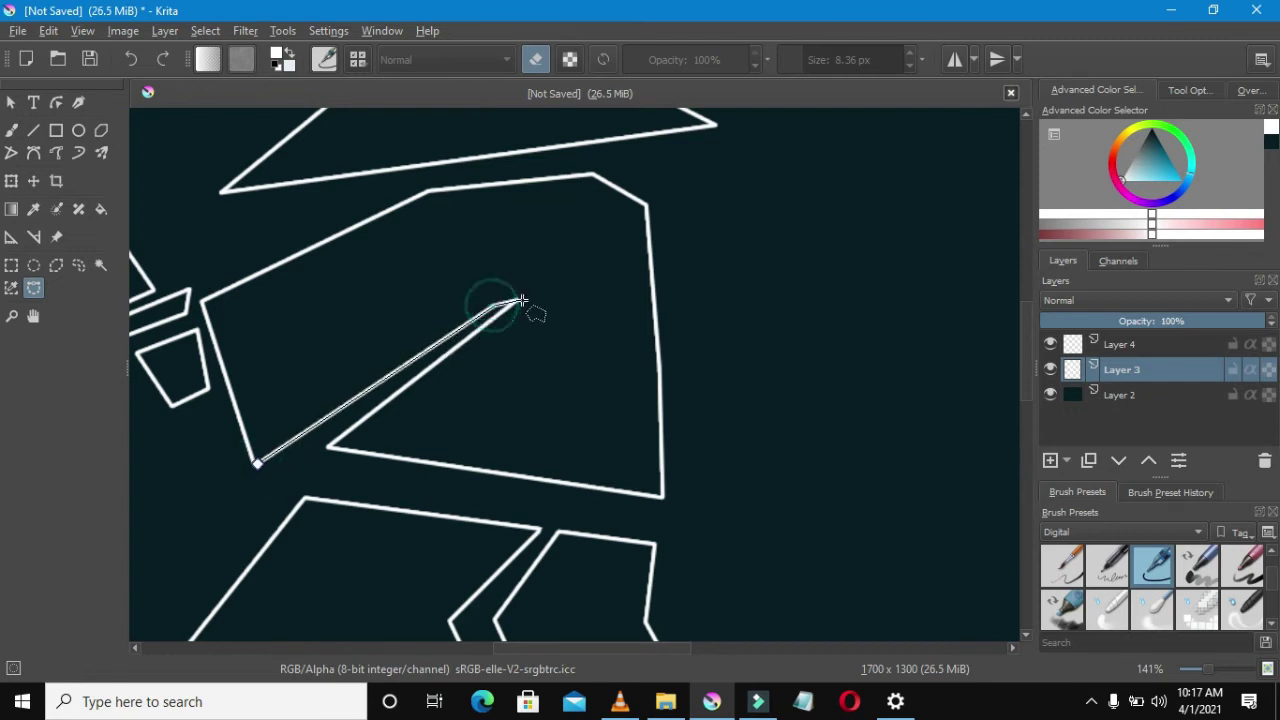
left_click(517, 300)
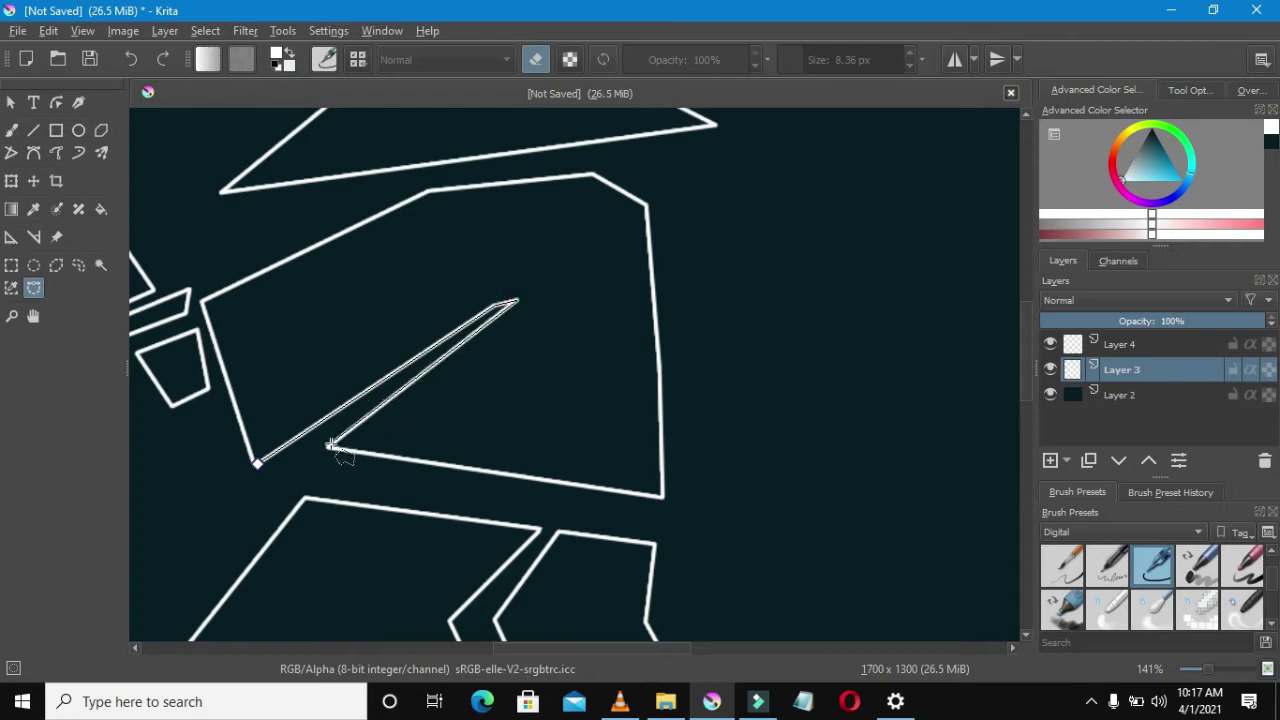
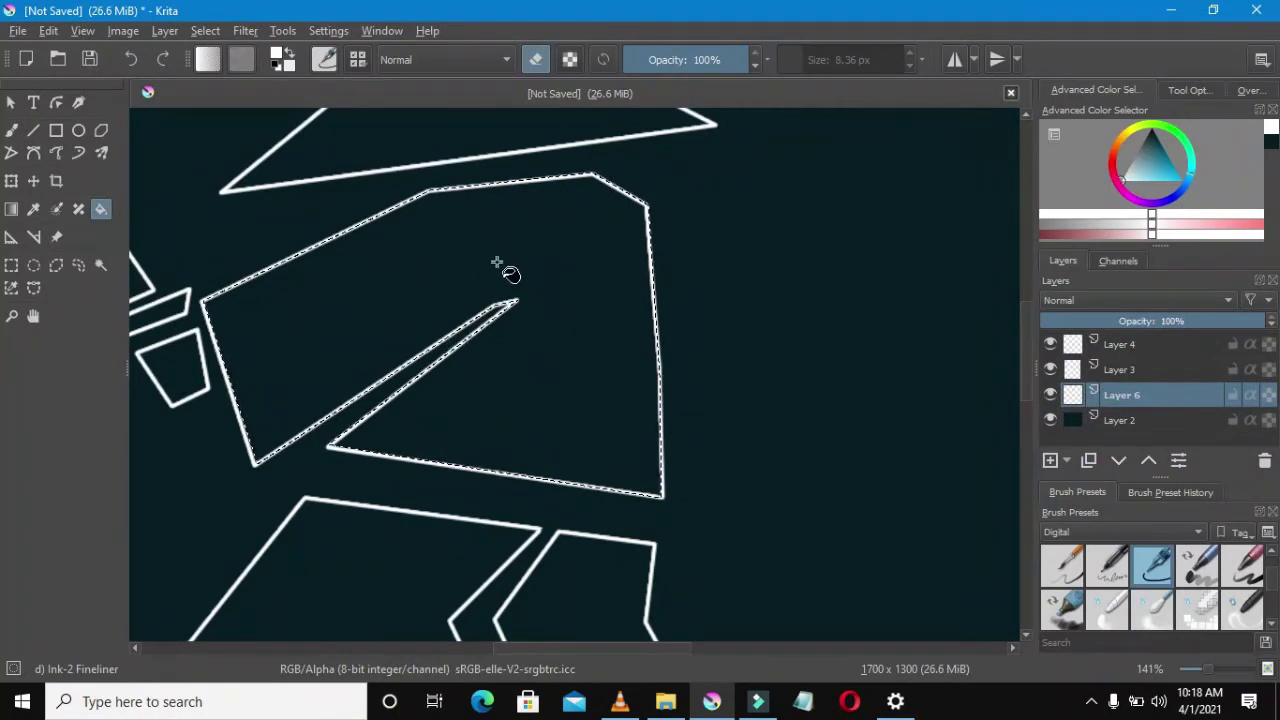
Fill the selected torso with white on Layer 6 with eraser mode off, and clear the selection
left_click(520, 247)
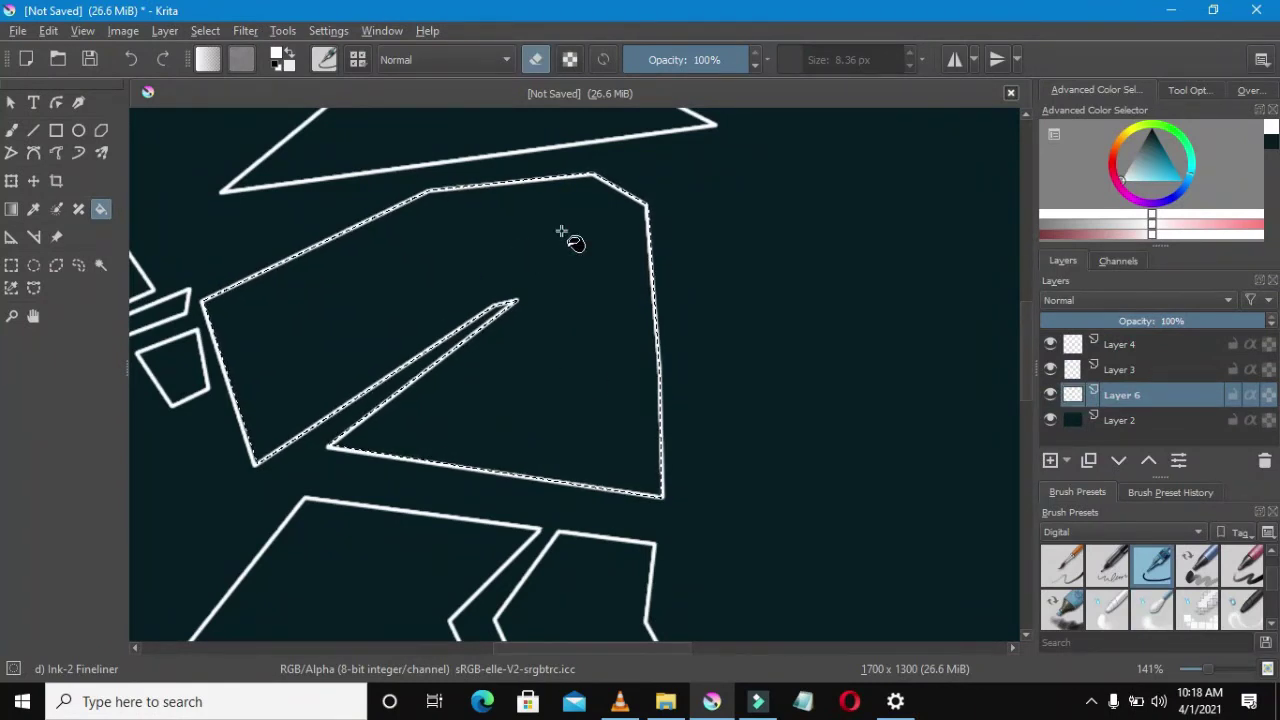
key("e")
left_click(579, 296)
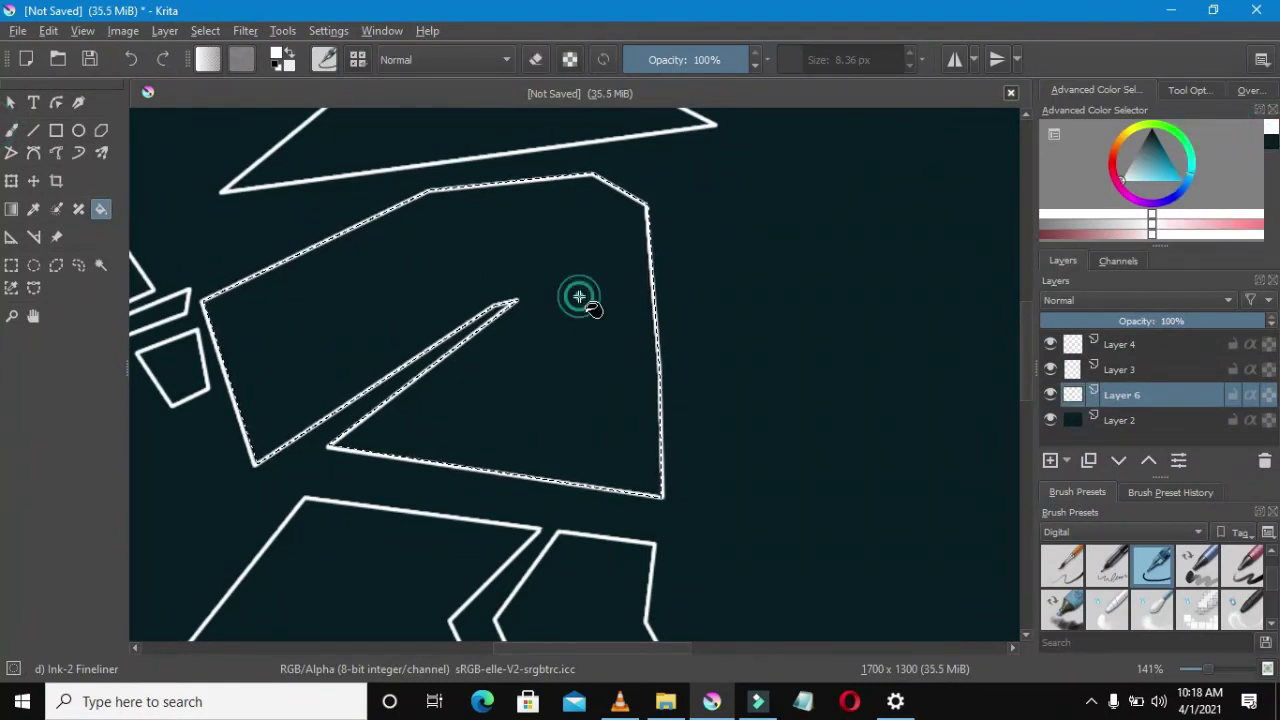
left_click(579, 296)
left_click(11, 264)
right_click(334, 285)
left_click(346, 288)
scroll(347, 287, "down", 1)
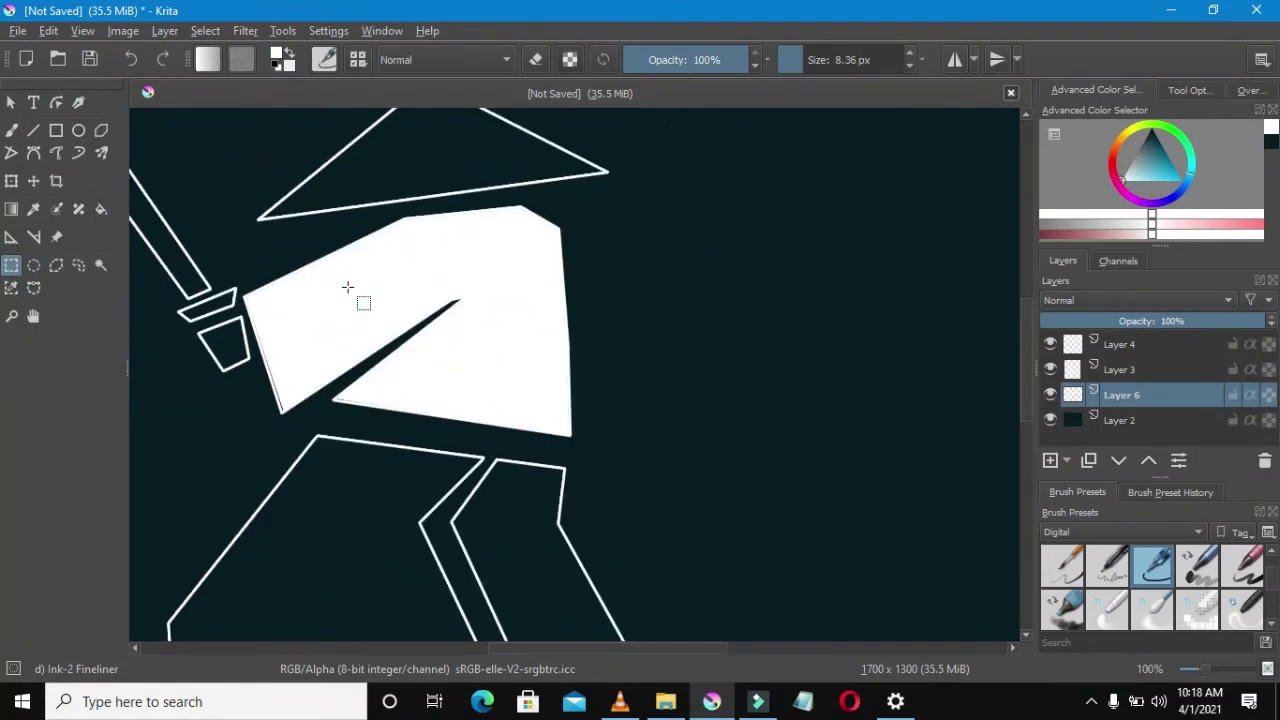
scroll(347, 287, "down", 2)
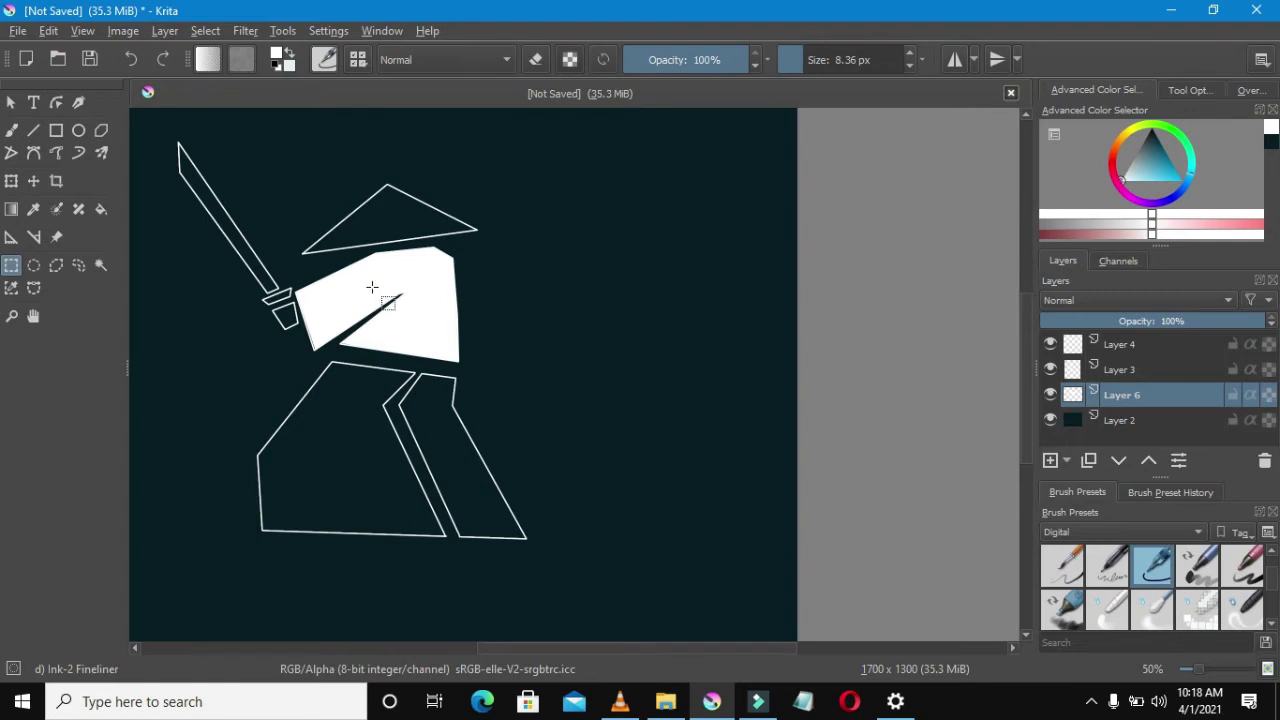
Set the Freehand Brush size to 50 px and deselect the active torso selection
scroll(372, 287, "up", 2)
scroll(283, 344, "up", 2)
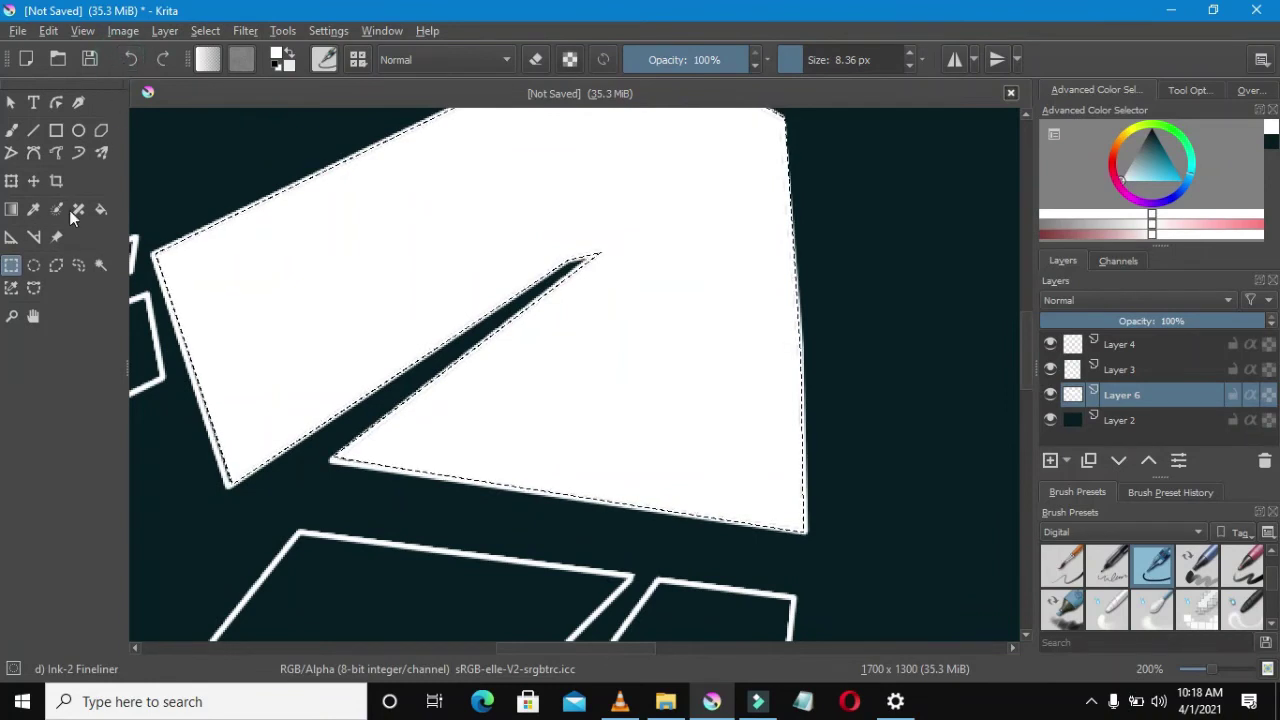
left_click(10, 131)
left_click_drag(800, 62, 823, 64)
key("bracketleft")
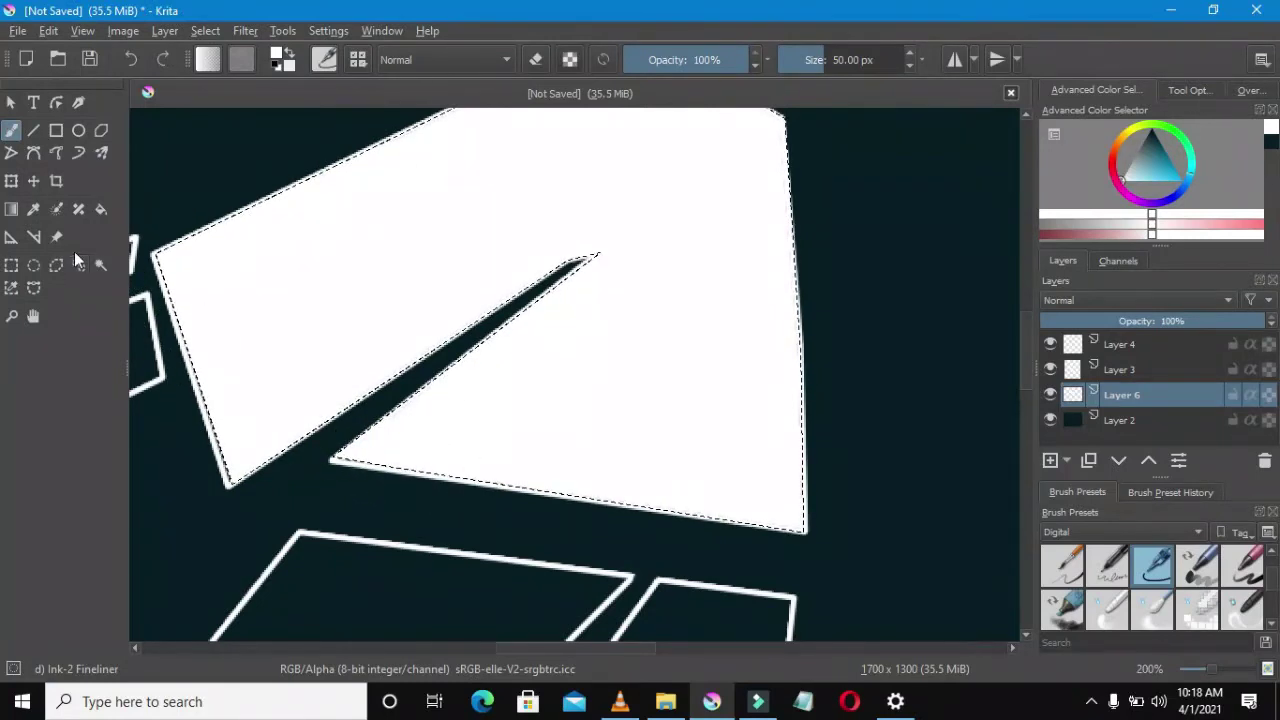
left_click(11, 265)
right_click(221, 255)
left_click(245, 265)
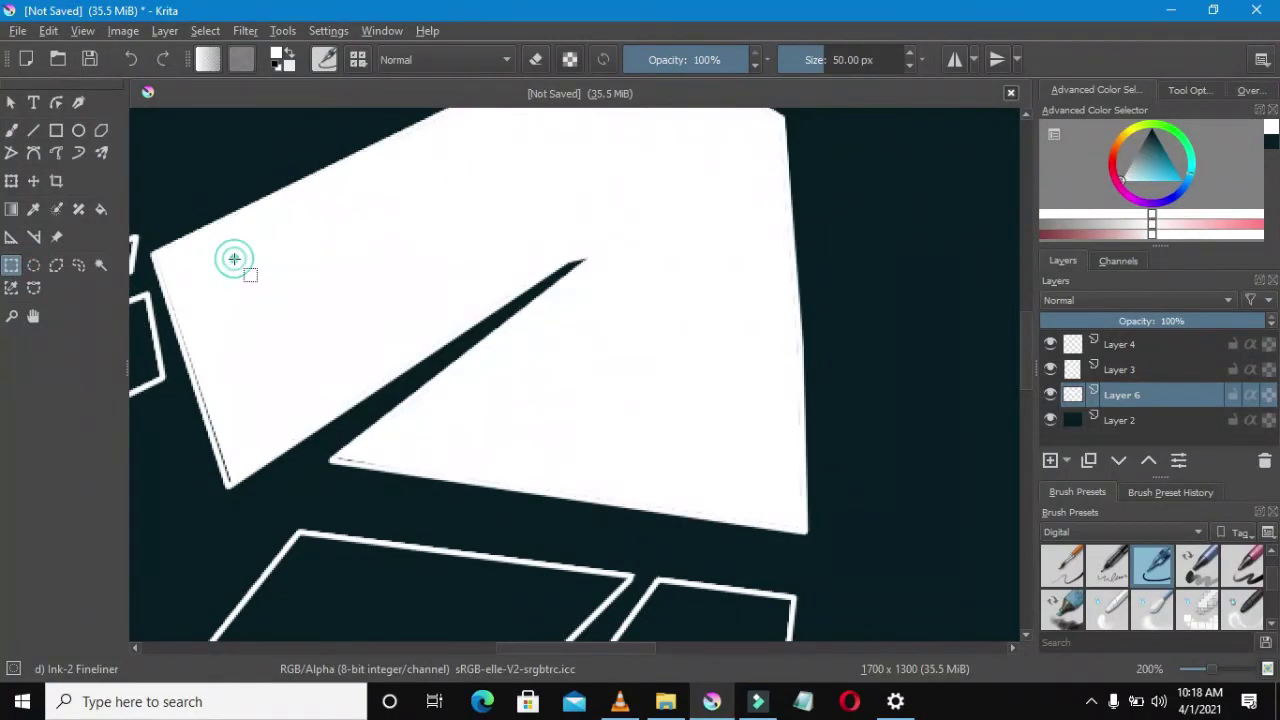
scroll(260, 280, "down", 5)
scroll(258, 284, "up", 1)
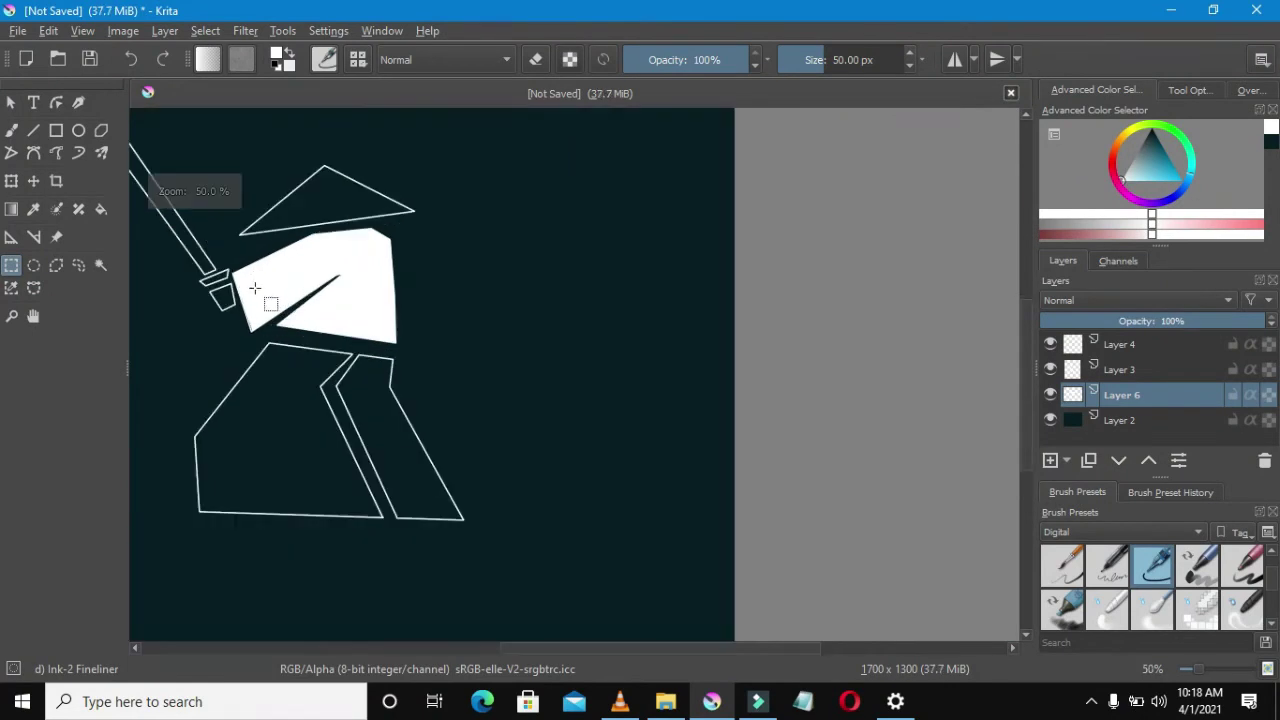
Trace a closed selection around the triangular hat outline, starting and ending at its peak
left_click(33, 288)
scroll(349, 174, "up", 3)
scroll(914, 251, "down", 1)
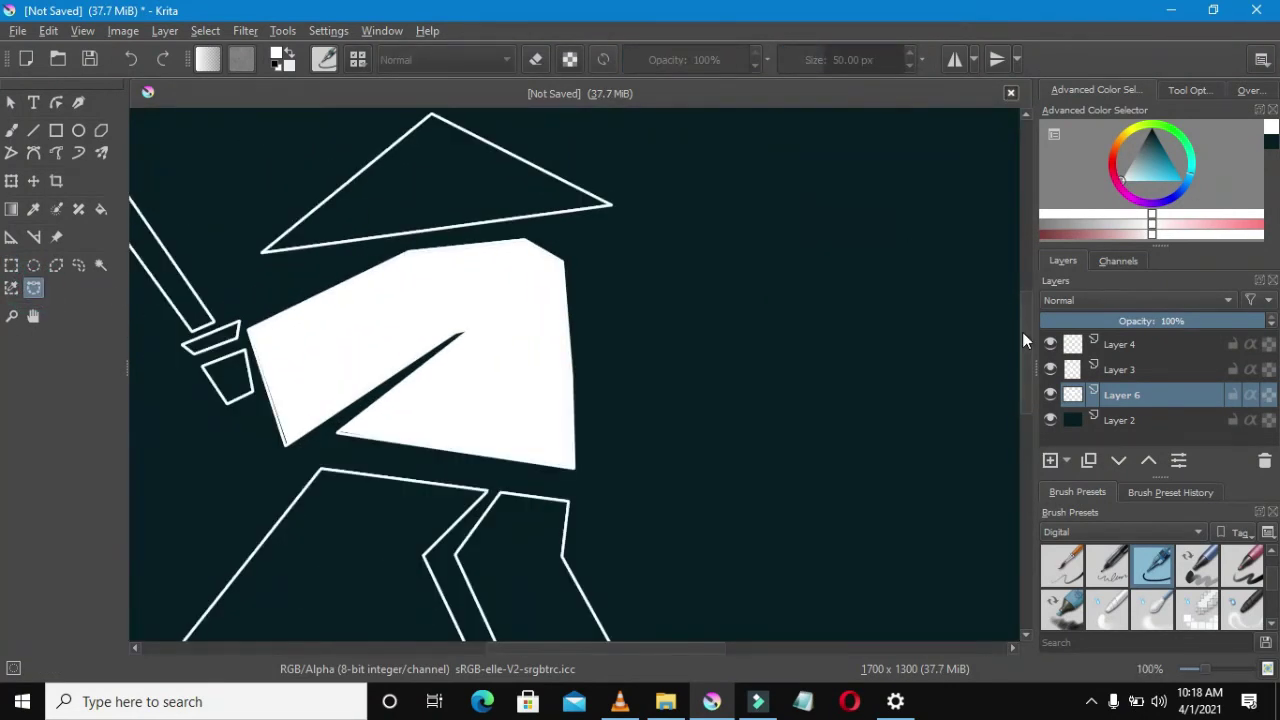
scroll(1022, 340, "up", 3)
scroll(489, 349, "up", 2)
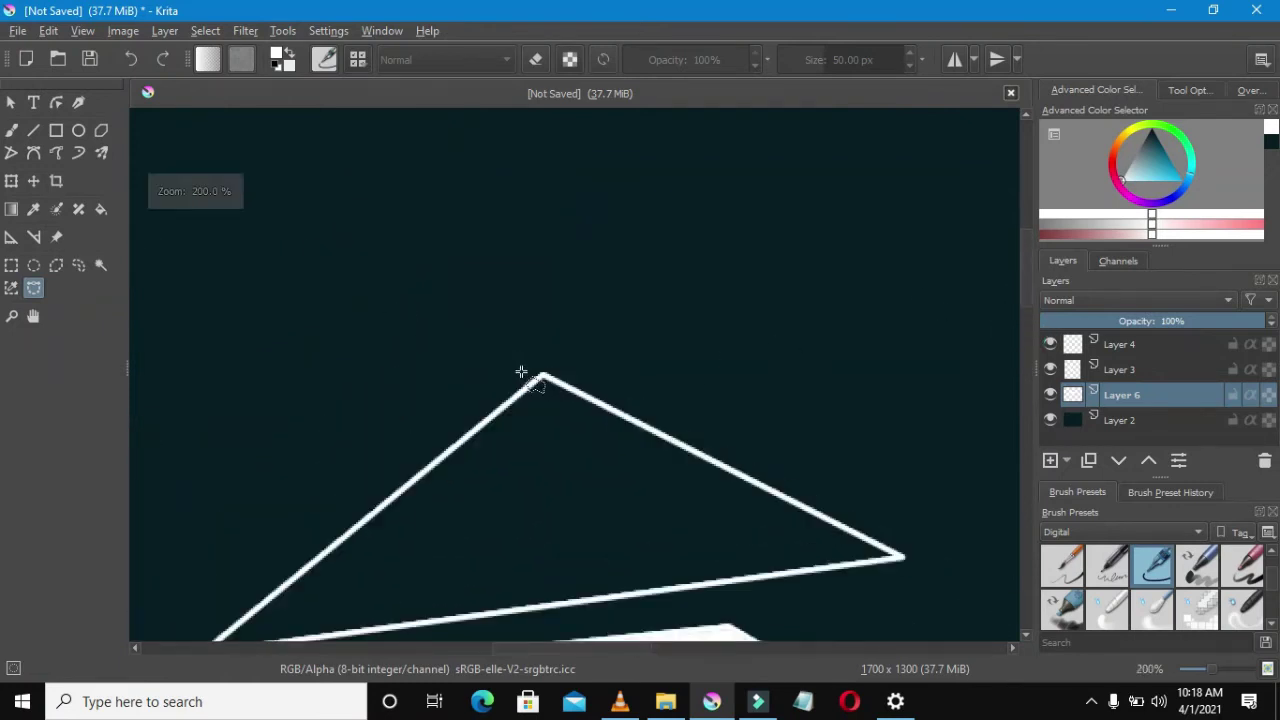
scroll(535, 378, "down", 2)
scroll(543, 378, "up", 1)
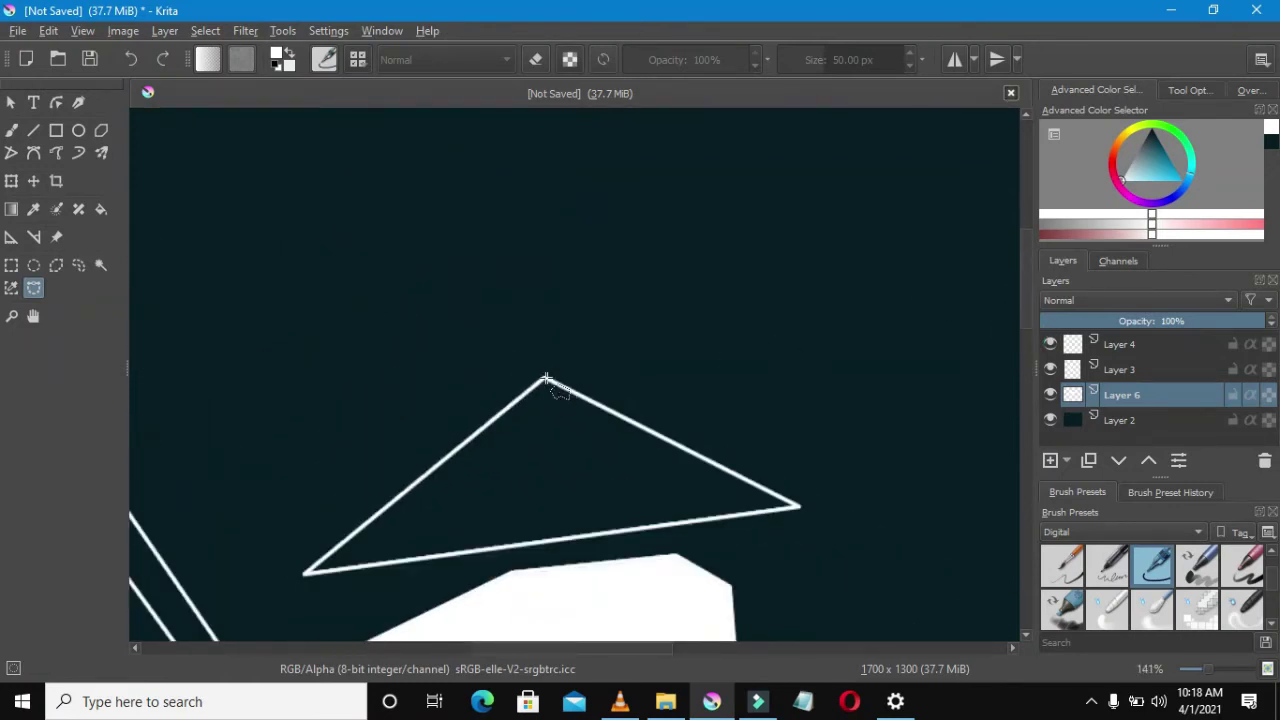
left_click(546, 379)
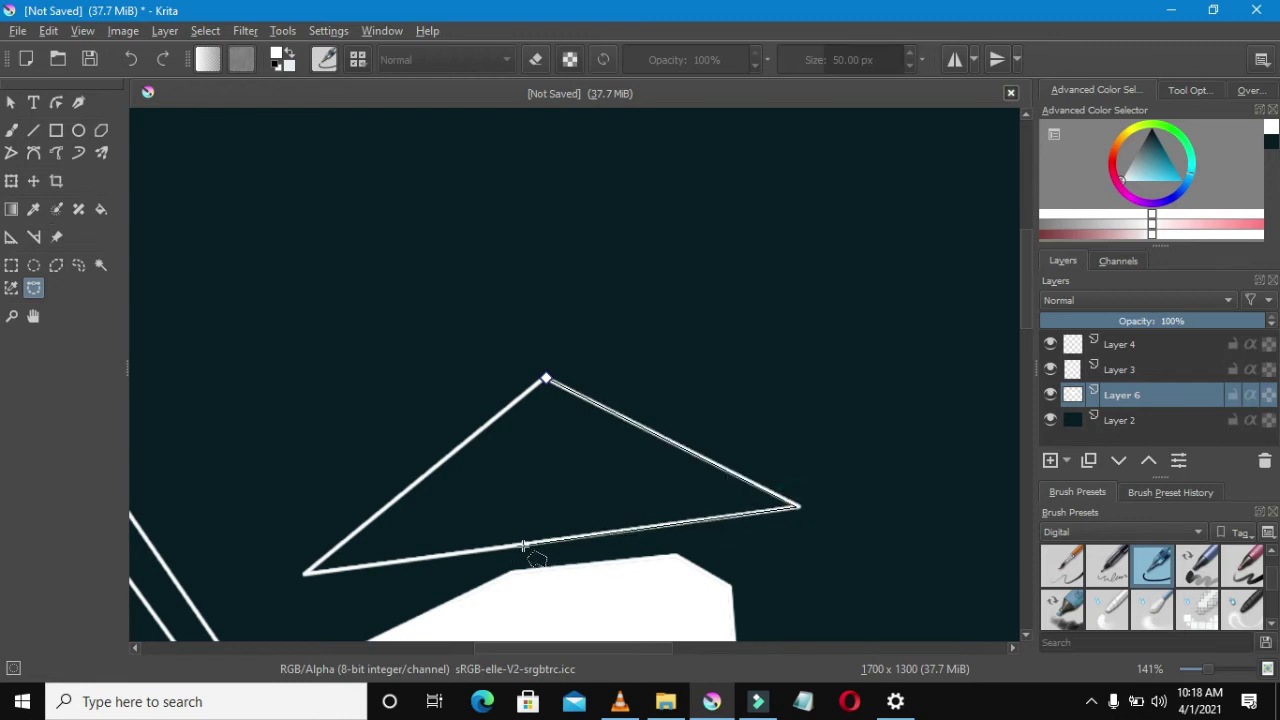
left_click(307, 572)
left_click(362, 528)
left_click(510, 406)
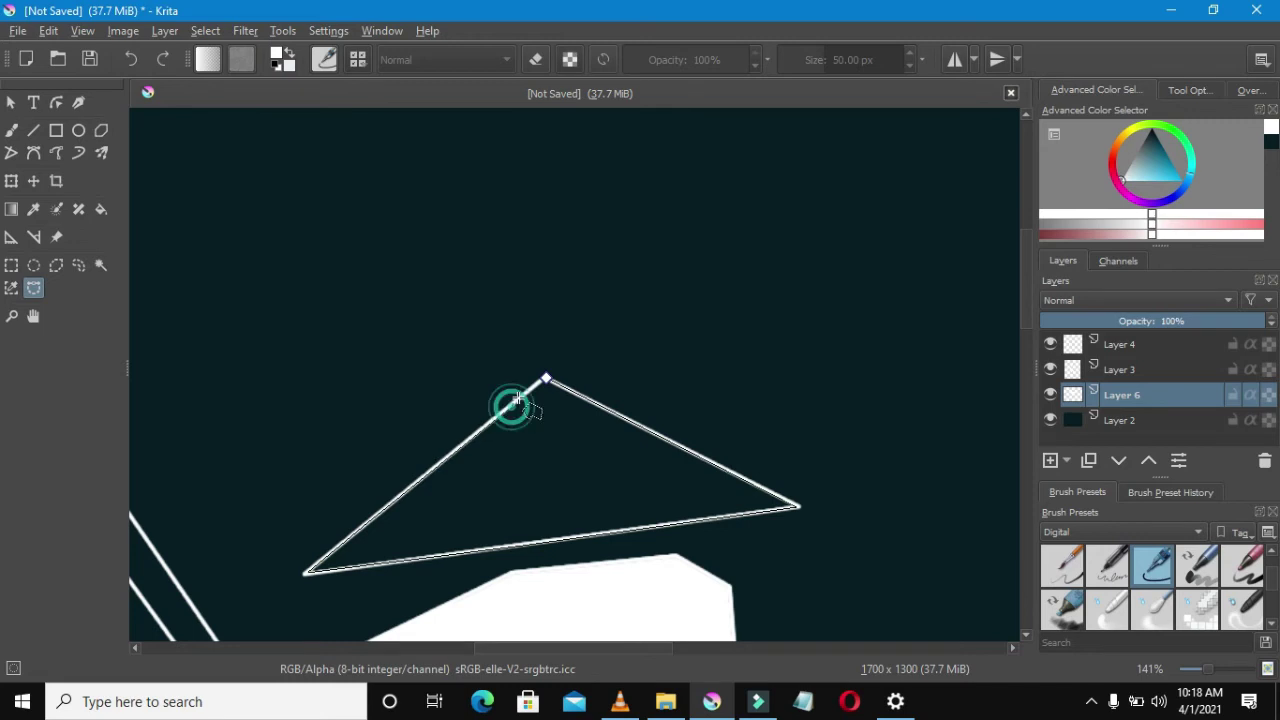
left_click(545, 380)
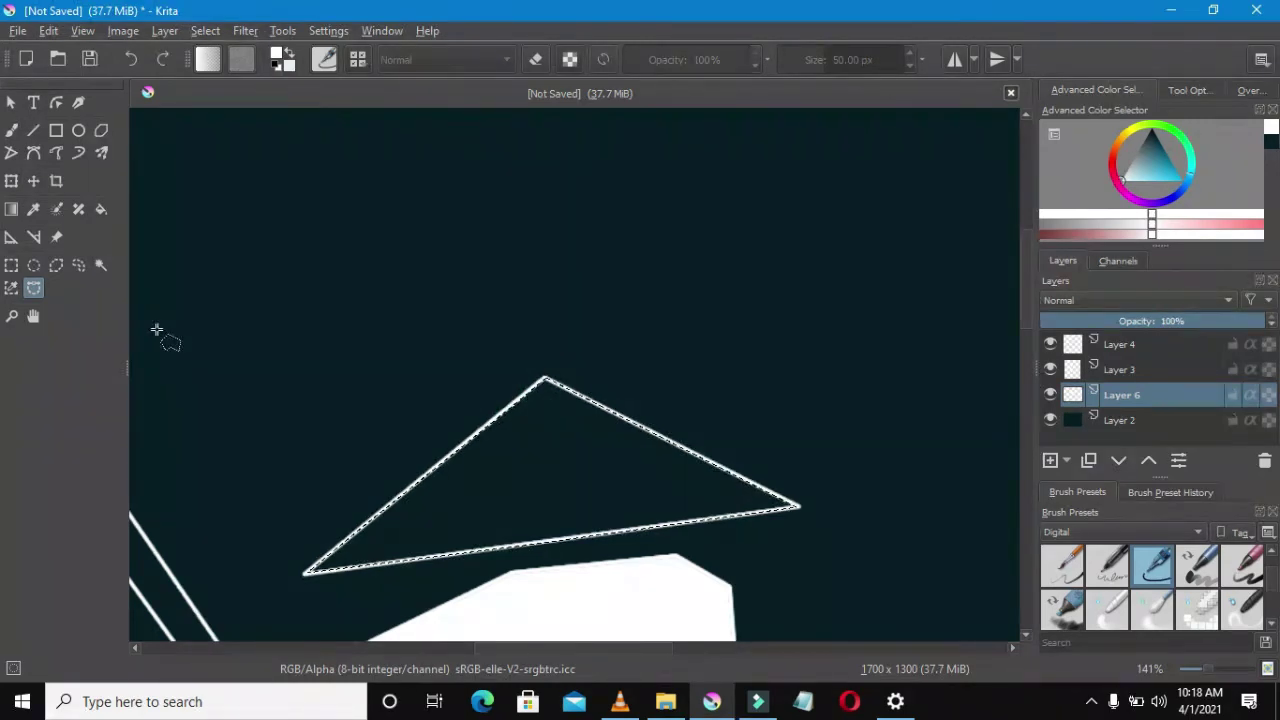
Fill the selected hat with white on Layer 6 and clear the selection
key("f")
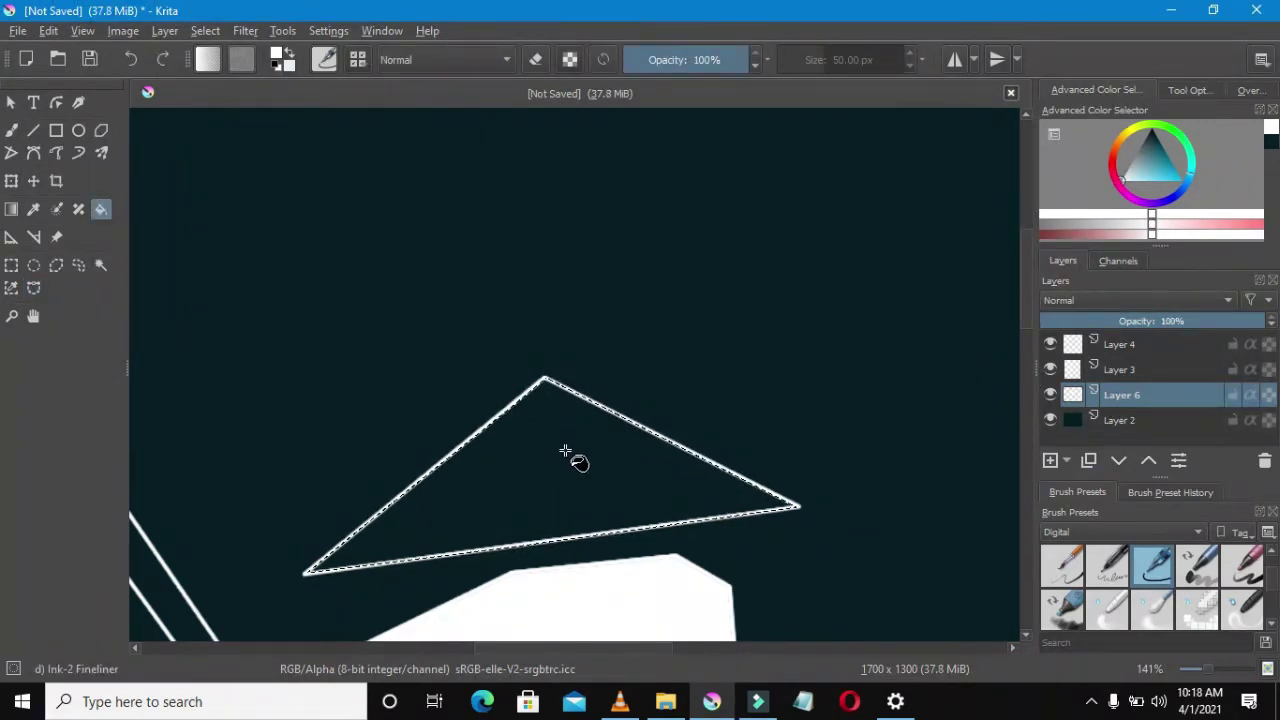
left_click(566, 450)
left_click(566, 450)
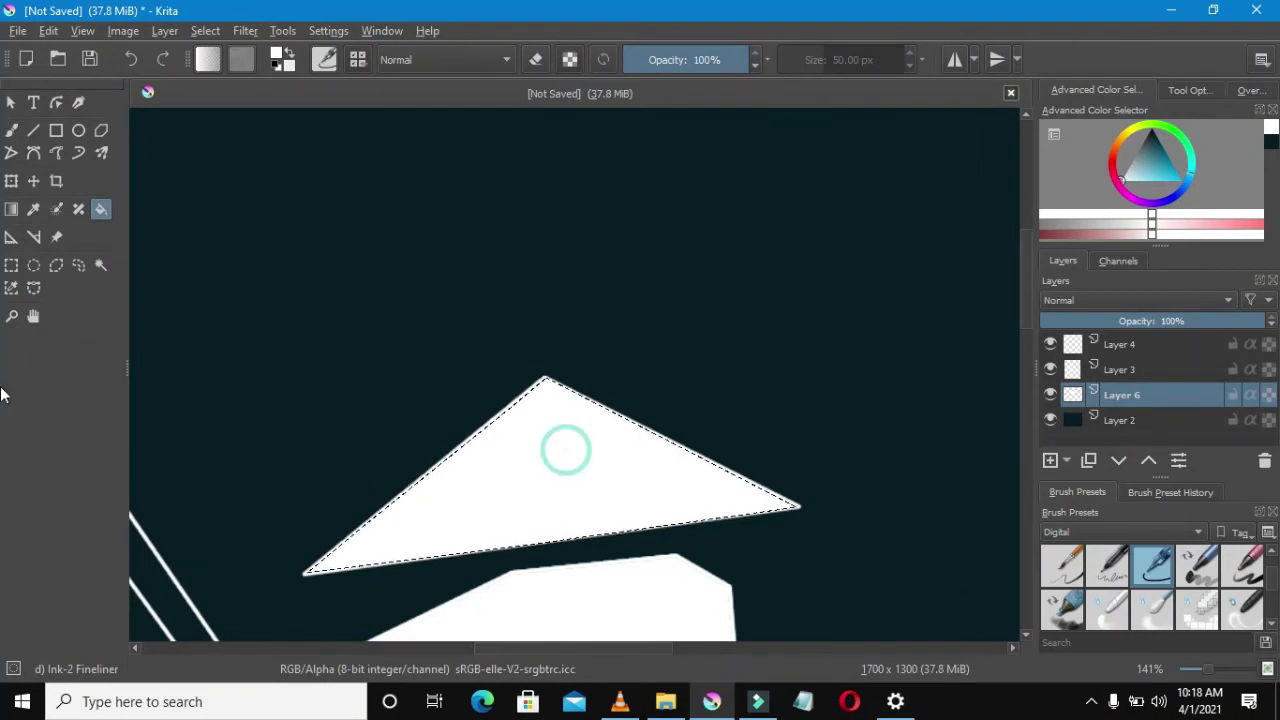
left_click(11, 265)
right_click(385, 276)
left_click(402, 283)
scroll(488, 360, "down", 6)
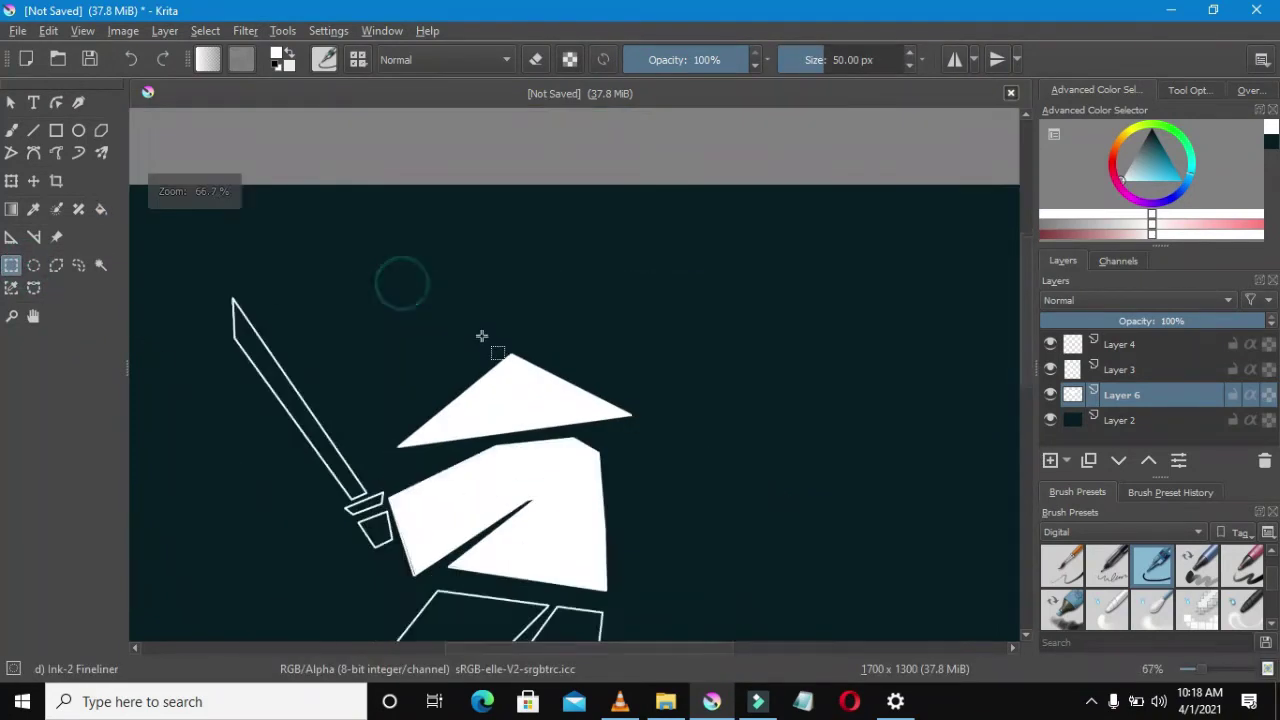
Trace a closed selection around the four-sided handle below the sword guard and fill it with white on Layer 6
scroll(489, 390, "up", 6)
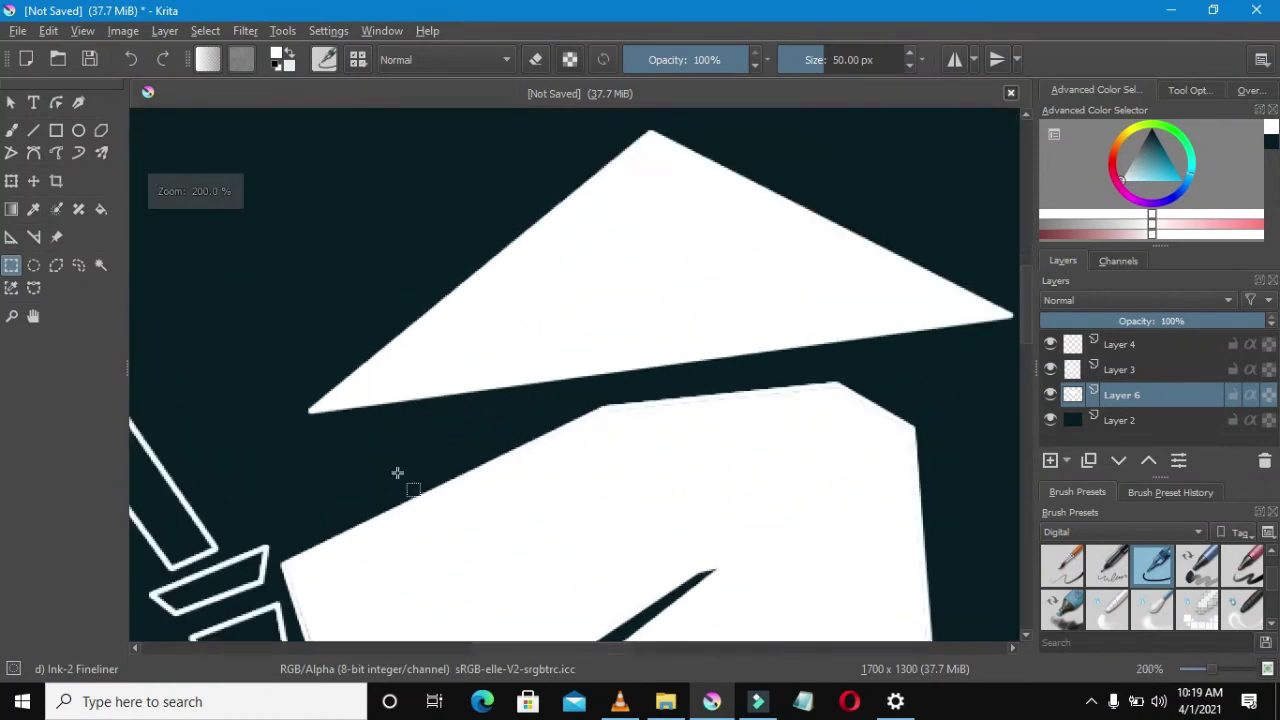
left_click_drag(1021, 329, 1025, 375)
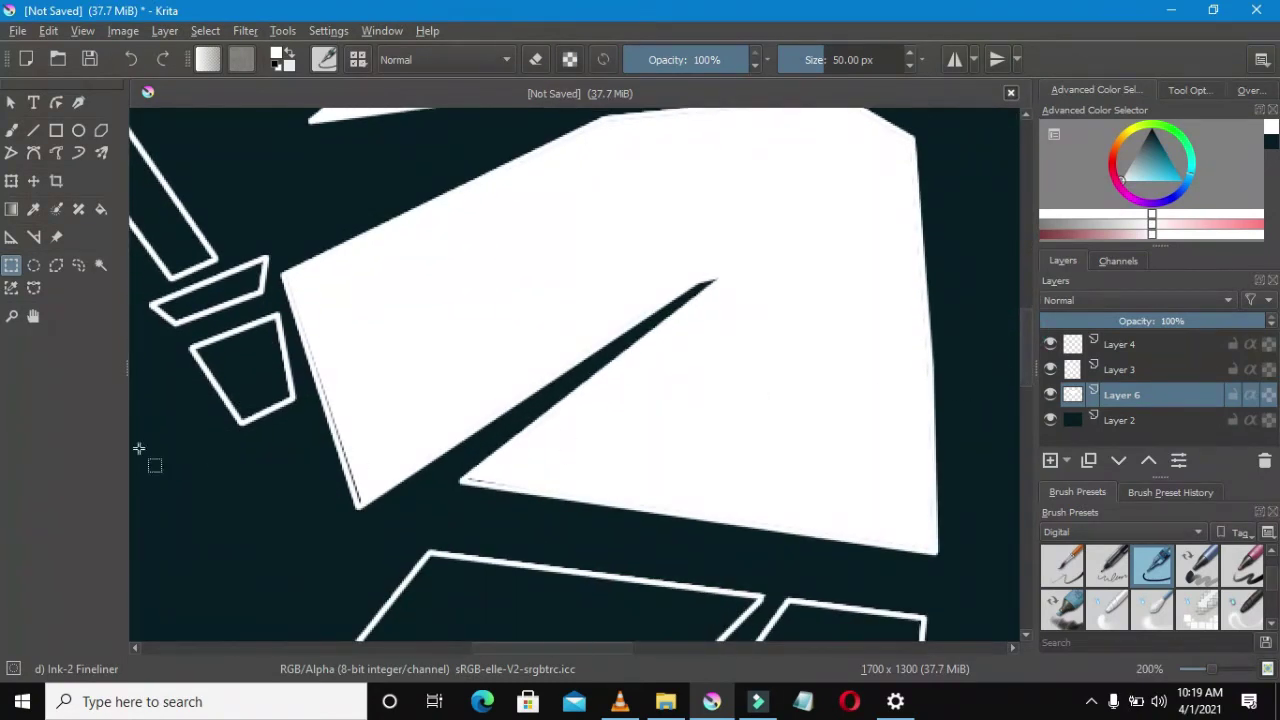
left_click(33, 288)
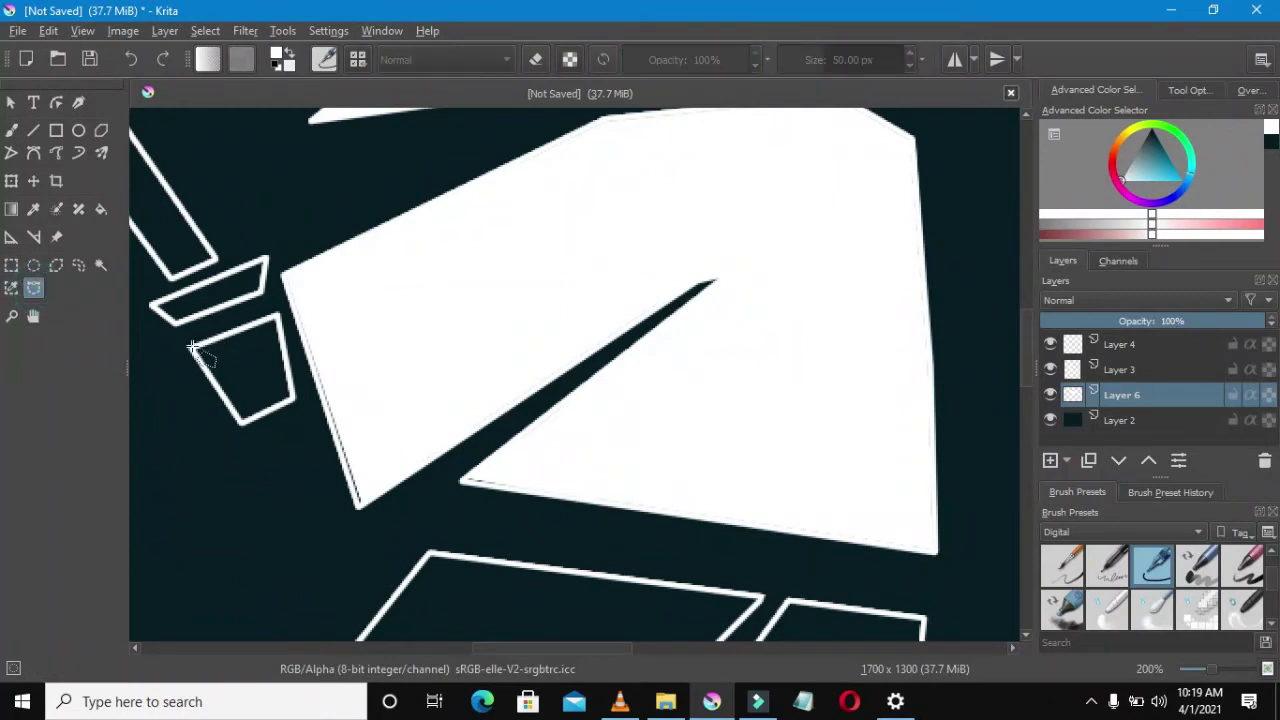
left_click(194, 347)
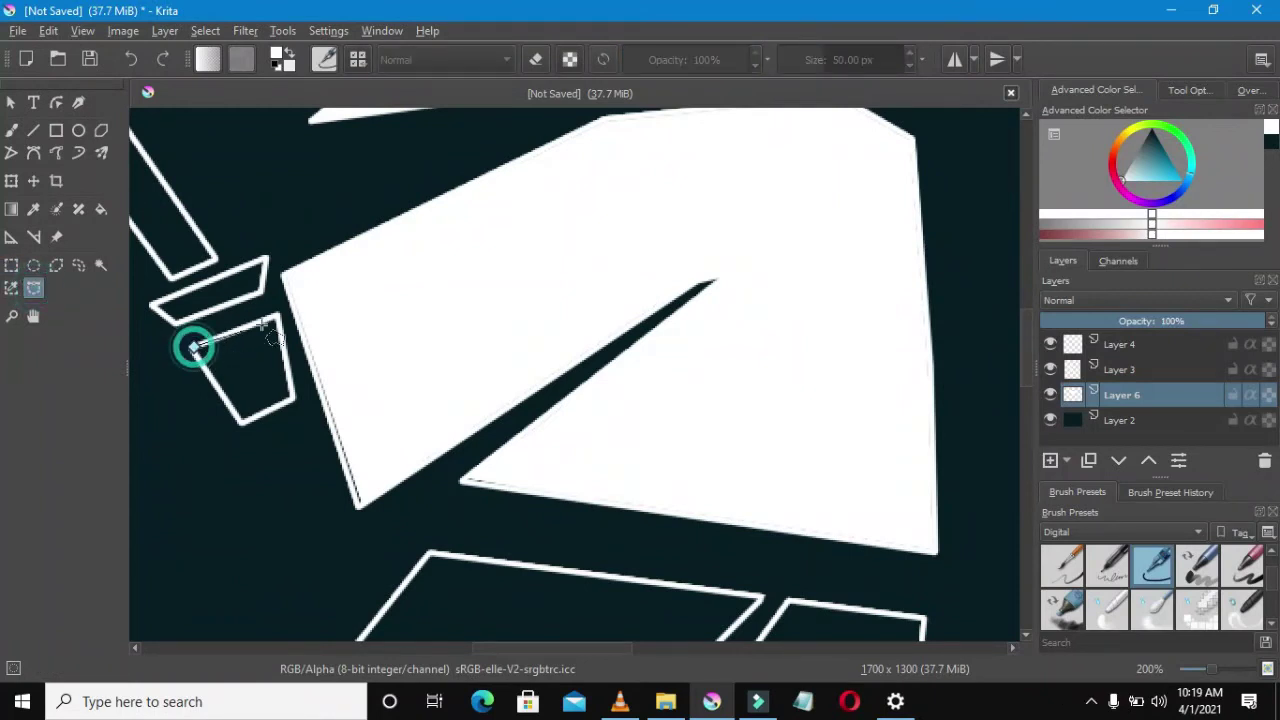
left_click(278, 317)
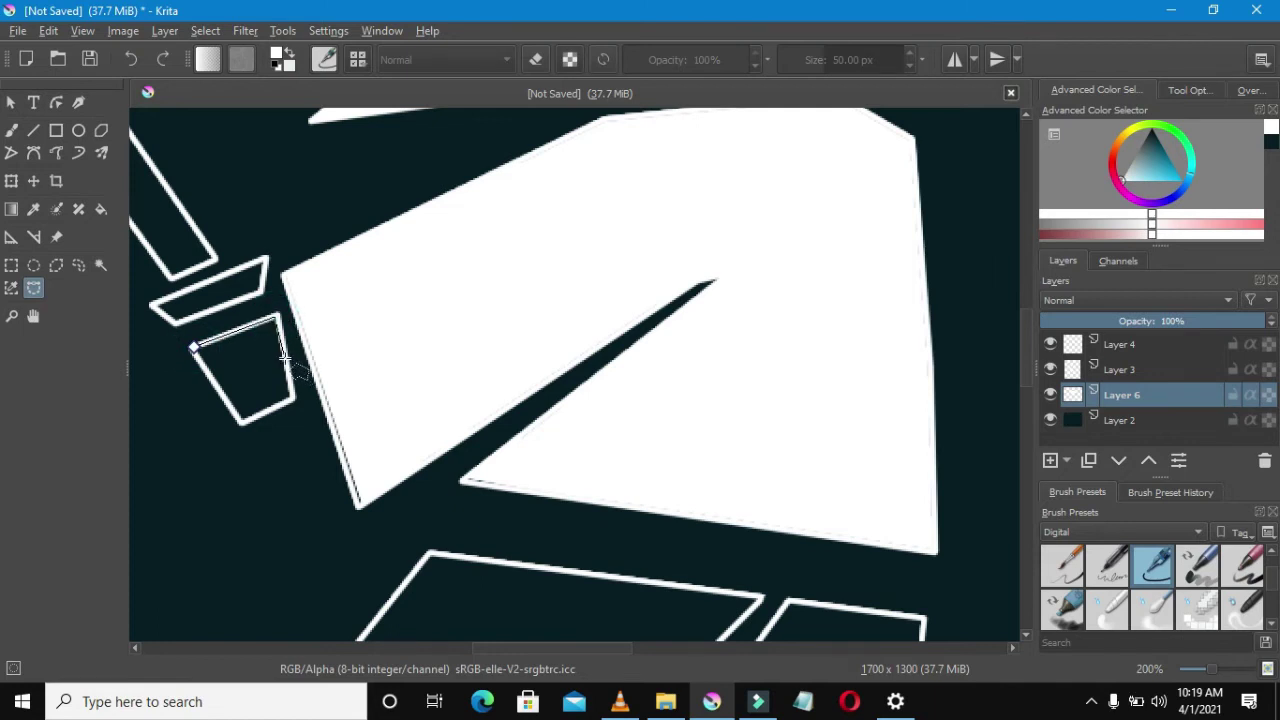
left_click(292, 399)
key("XF86AudioRaiseVolume")
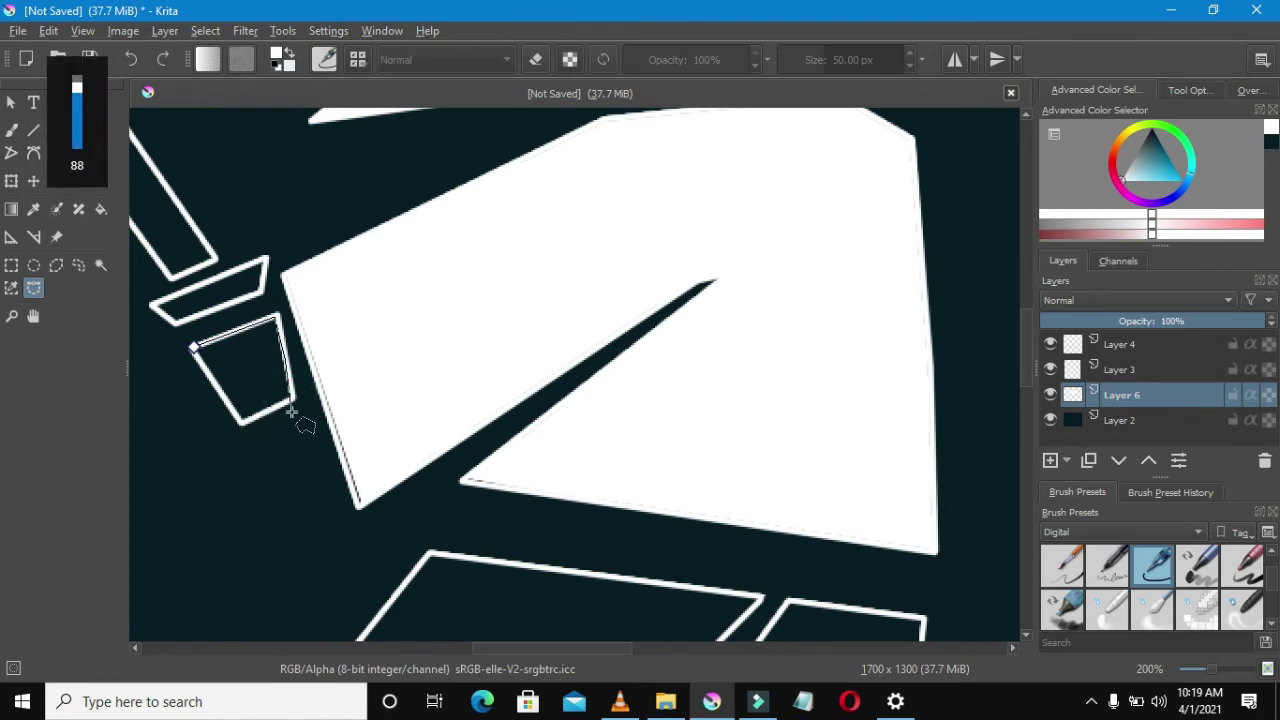
left_click(291, 401)
double_click(239, 422)
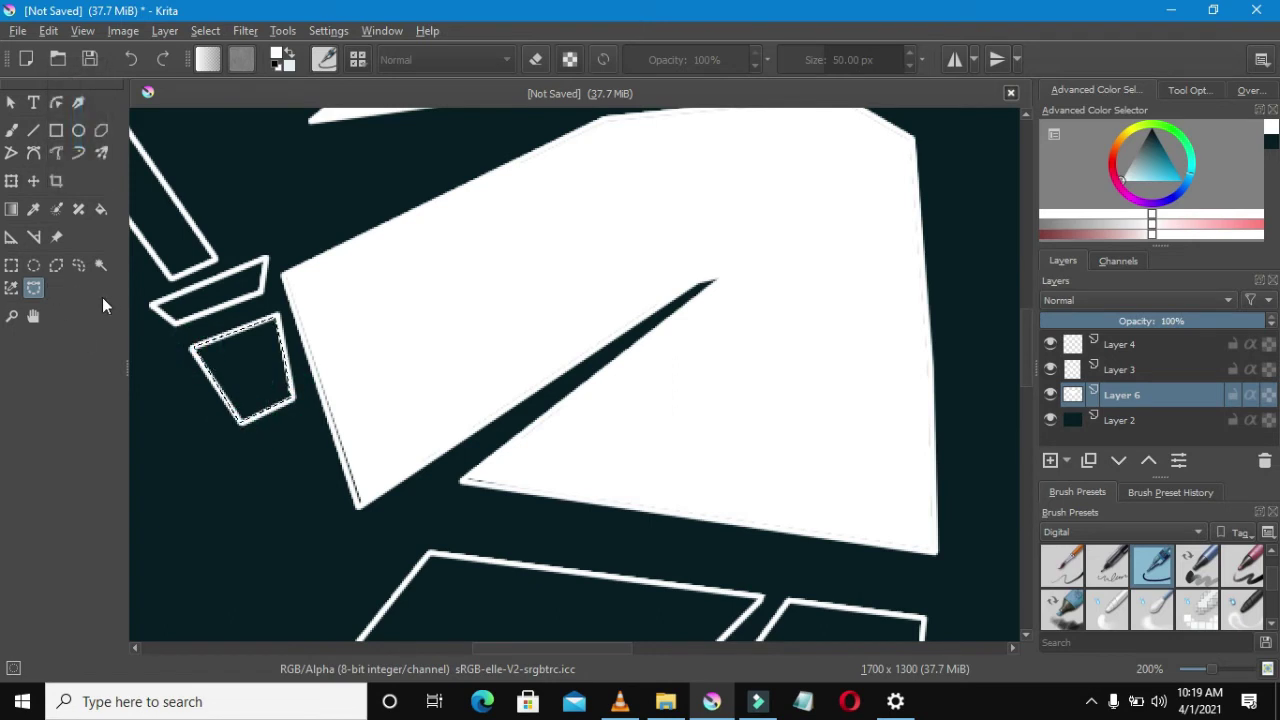
key("f")
left_click(253, 355)
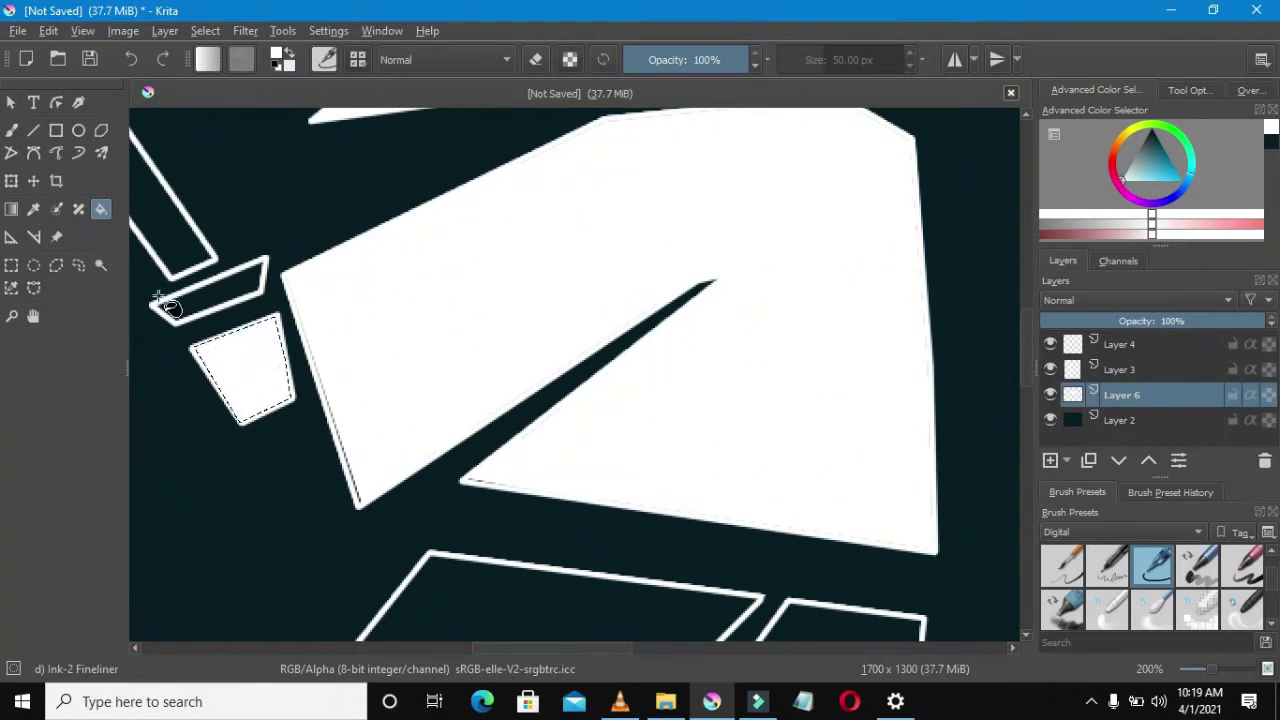
Trace a closed selection around the sword blade, starting and ending at its tip, and fill it with white on Layer 6
left_click(33, 288)
key("minus")
key("minus")
key("minus")
key("minus")
key("minus")
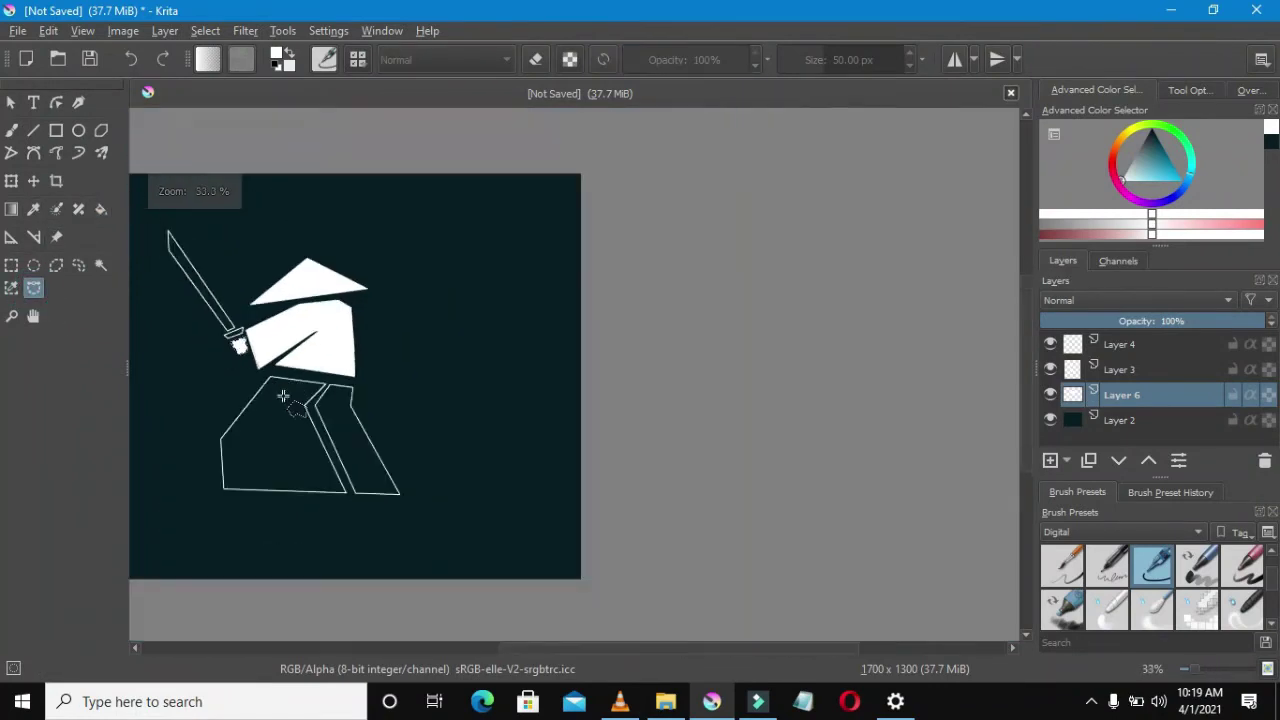
scroll(222, 322, "up", 4)
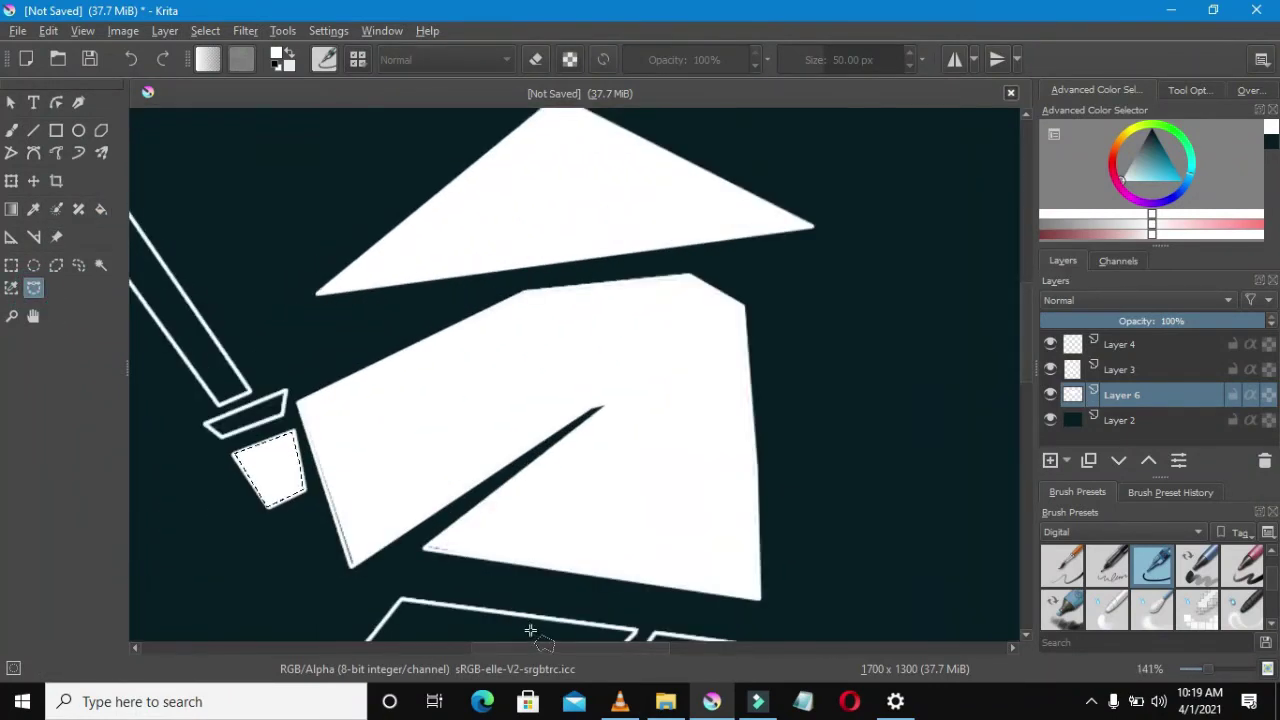
scroll(494, 623, "down", 1)
scroll(405, 208, "down", 1)
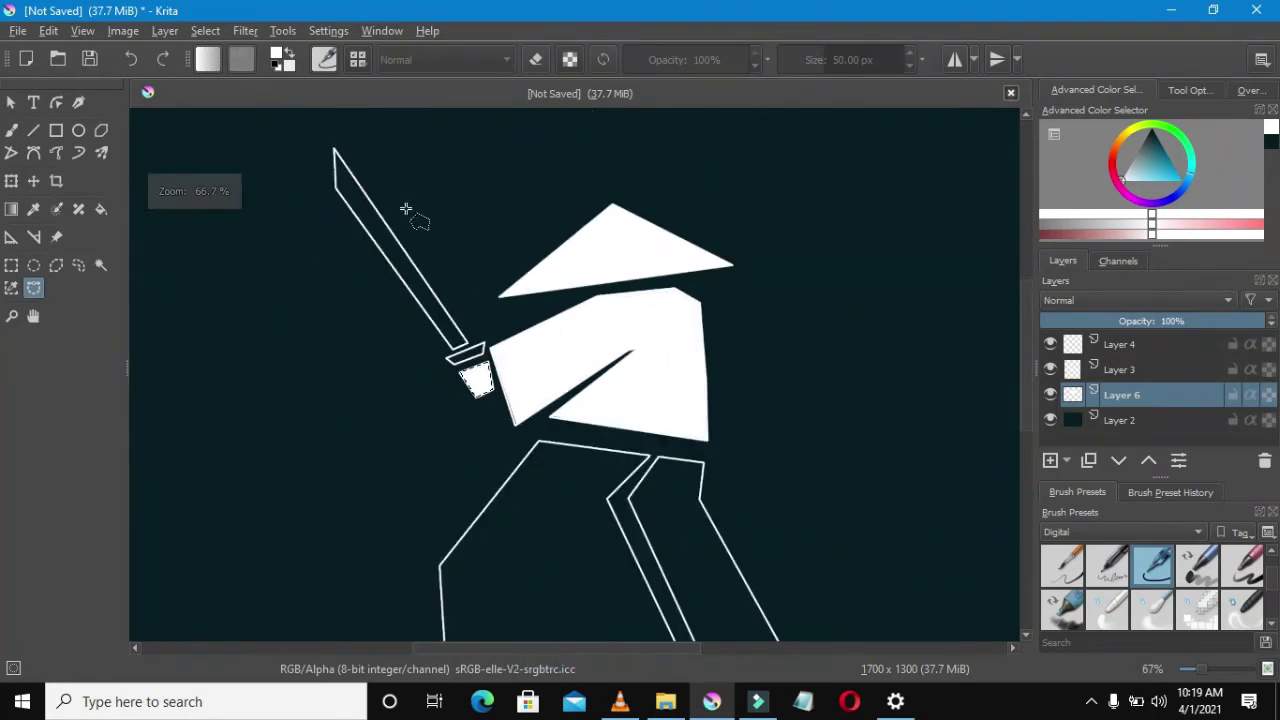
scroll(340, 157, "up", 2)
left_click(323, 142)
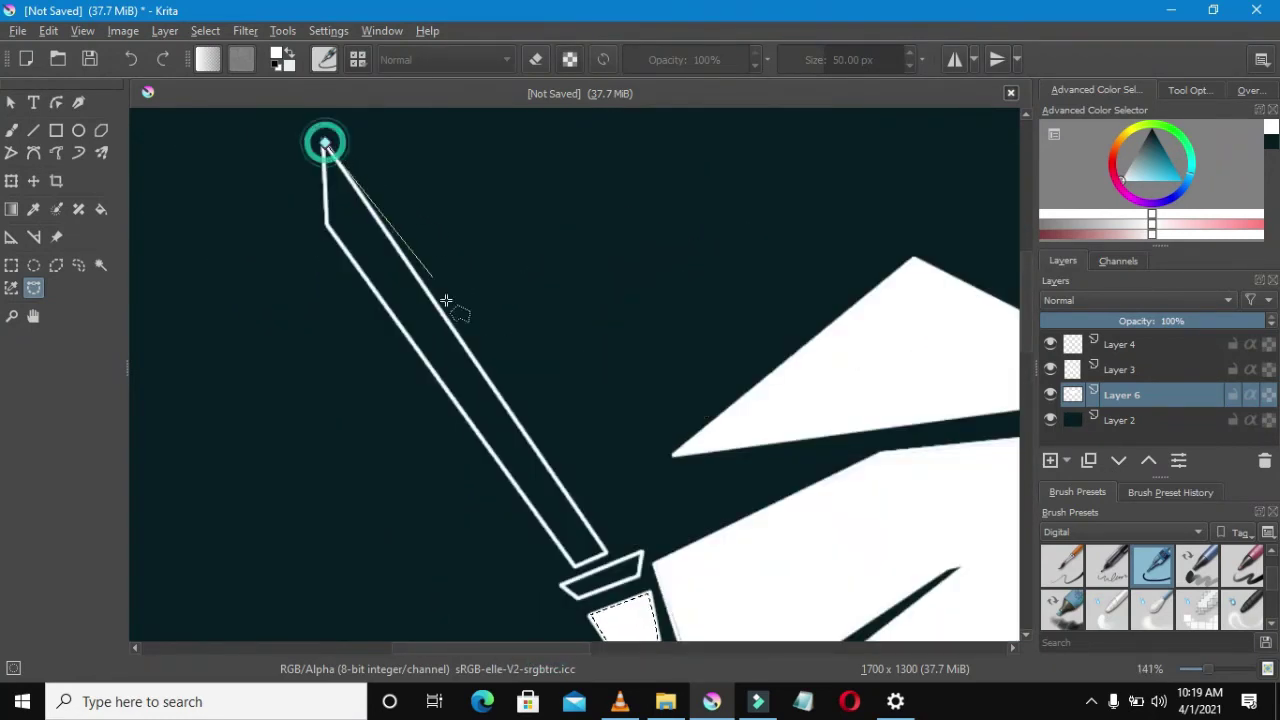
left_click(606, 553)
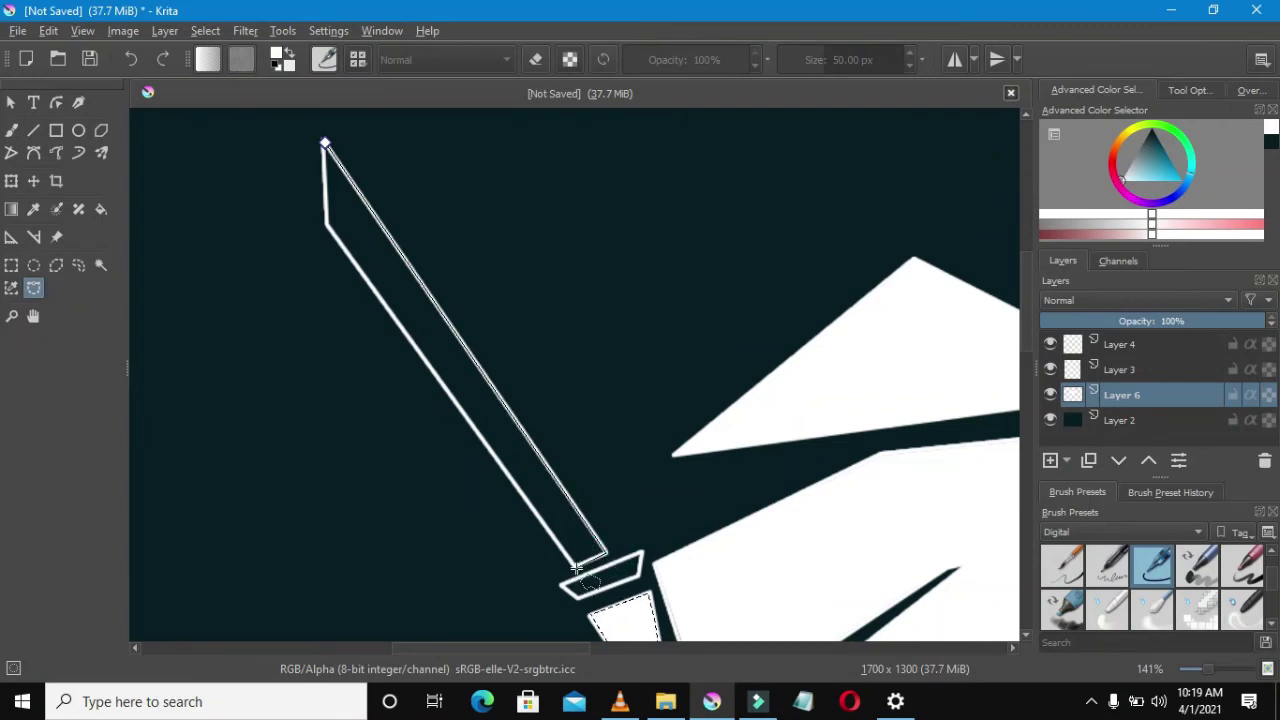
left_click(577, 568)
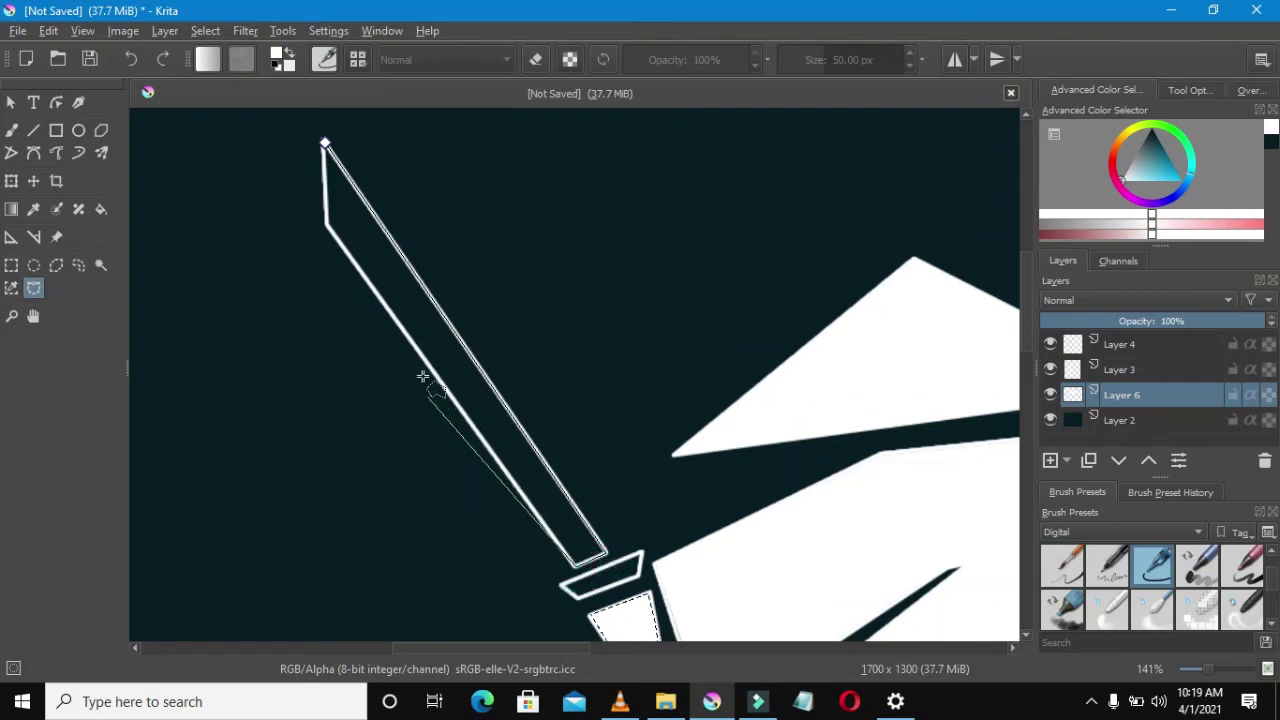
left_click(327, 226)
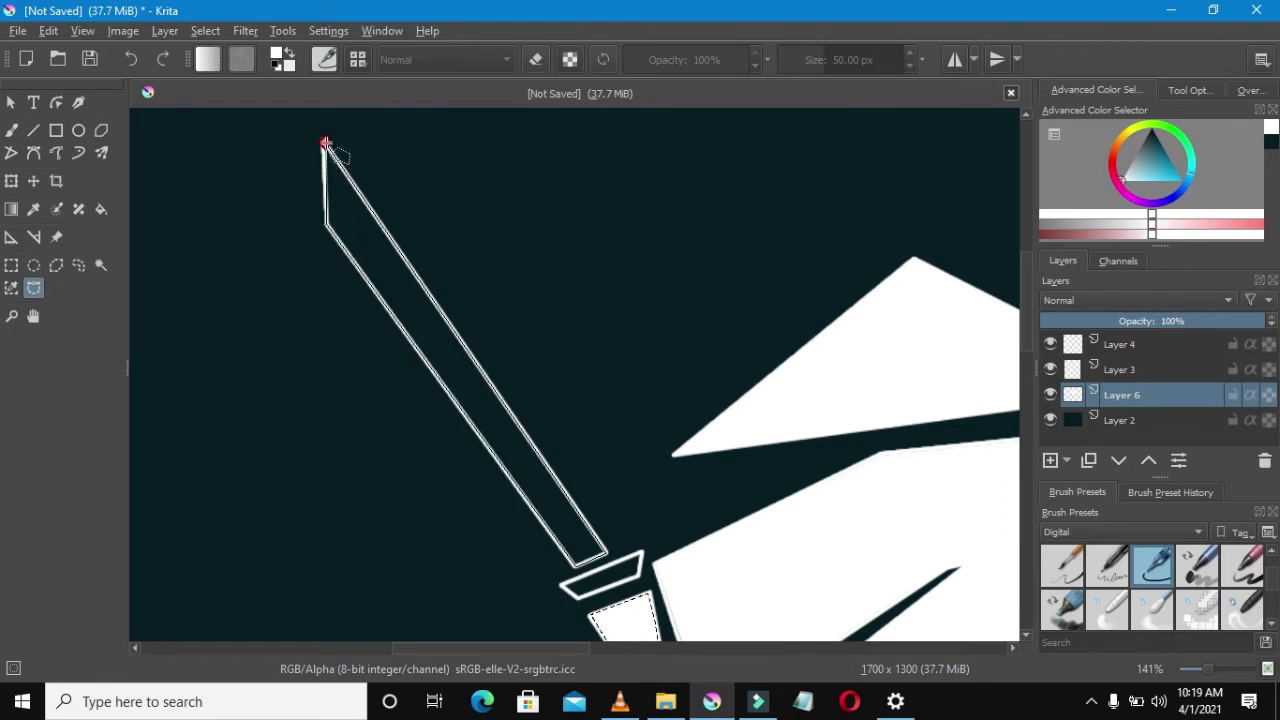
left_click(324, 144)
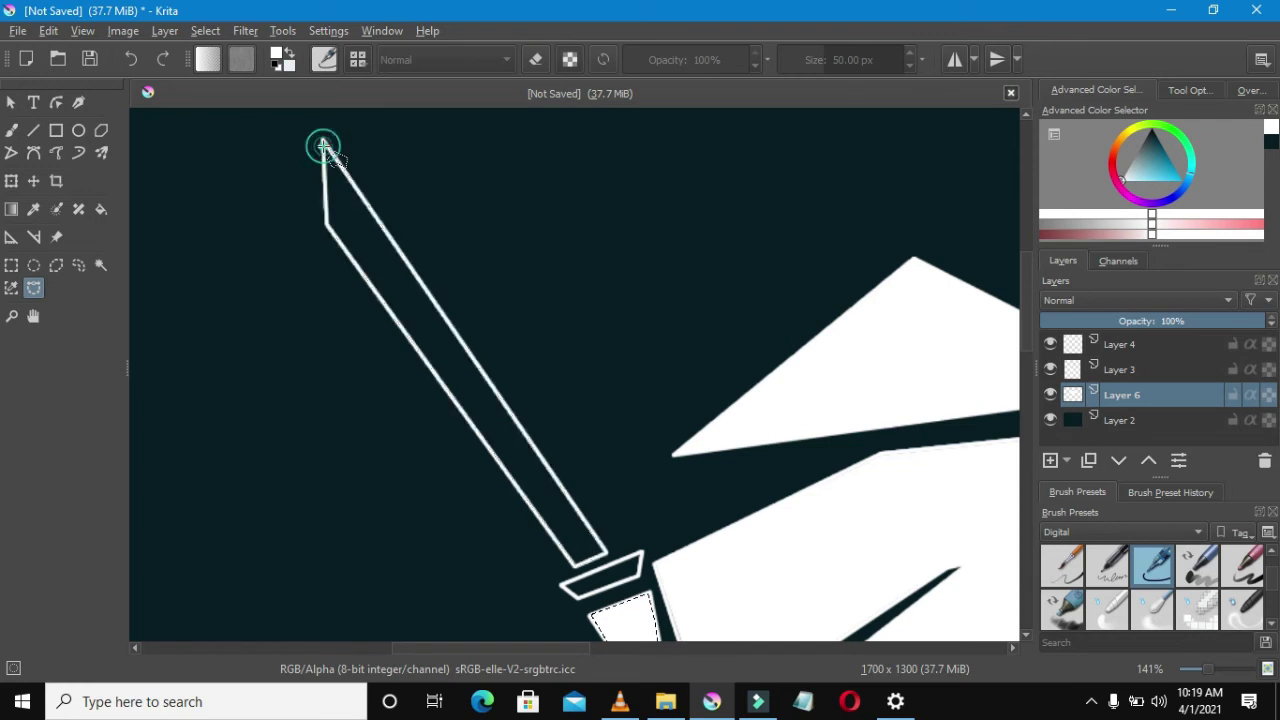
key("f")
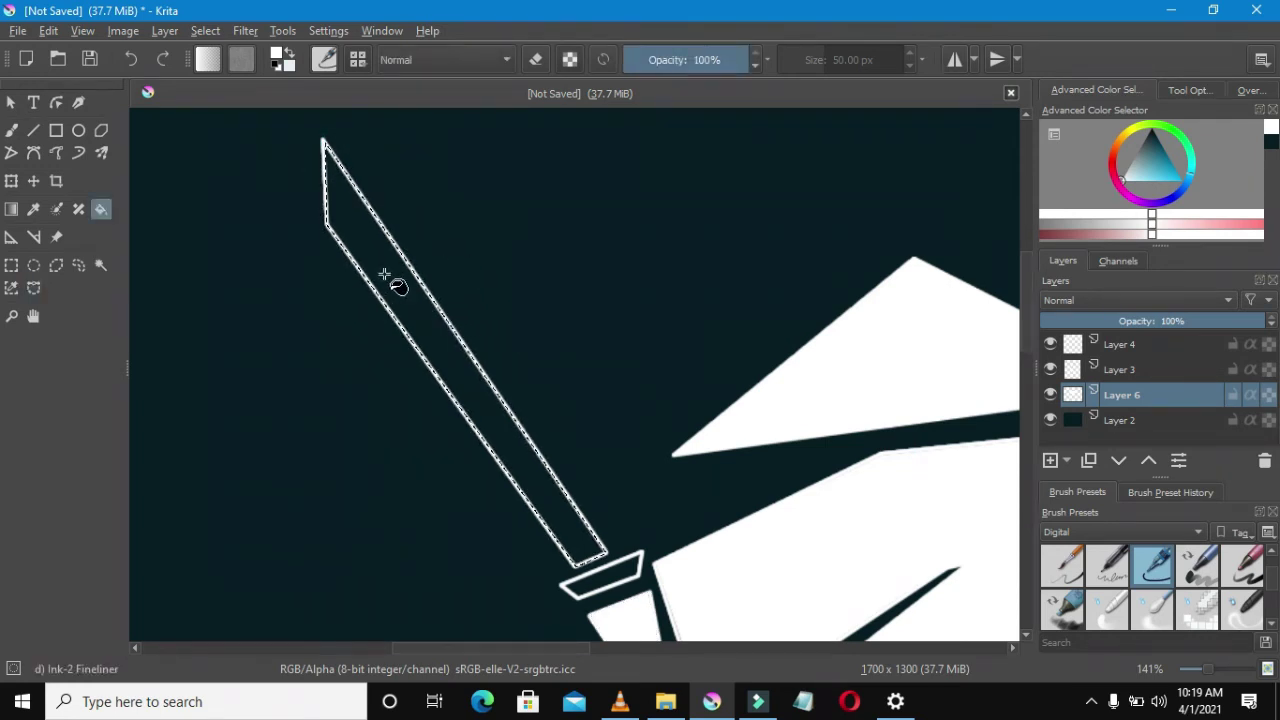
left_click(395, 282)
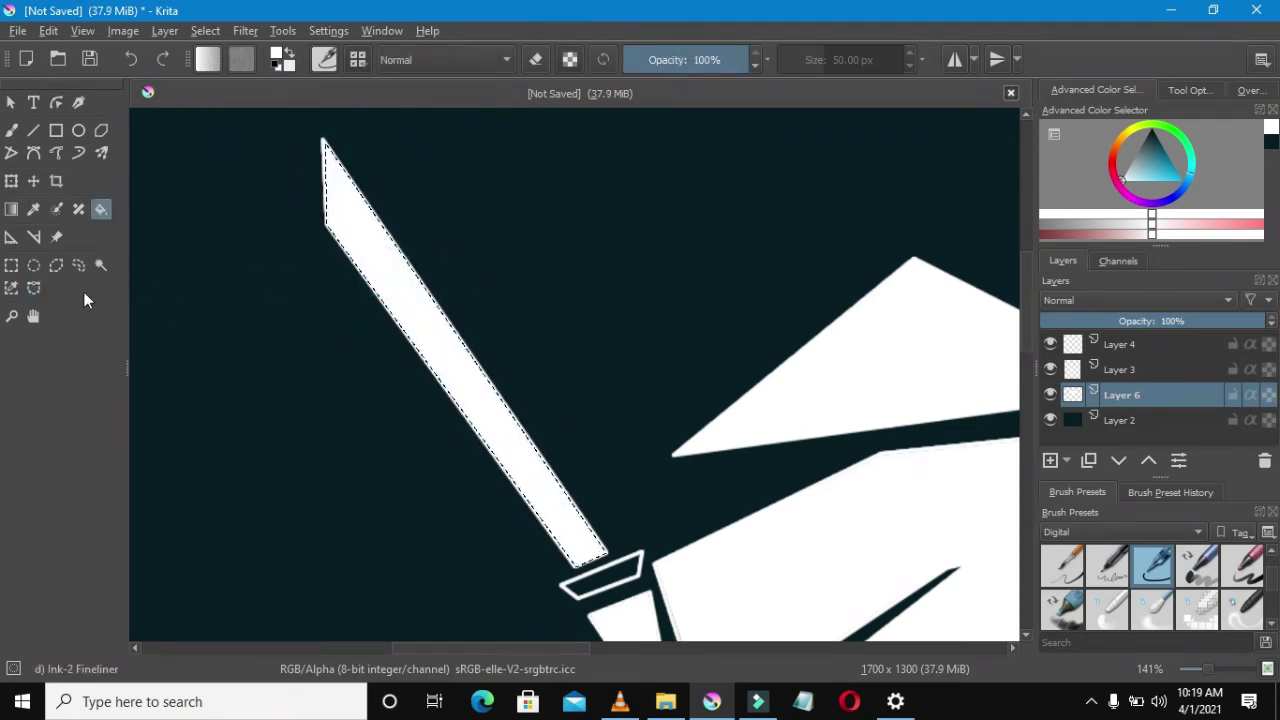
Trace a closed selection around the narrow sword guard between blade and handle and fill it with white on Layer 6
left_click(33, 288)
scroll(571, 391, "down", 5)
scroll(612, 445, "up", 8)
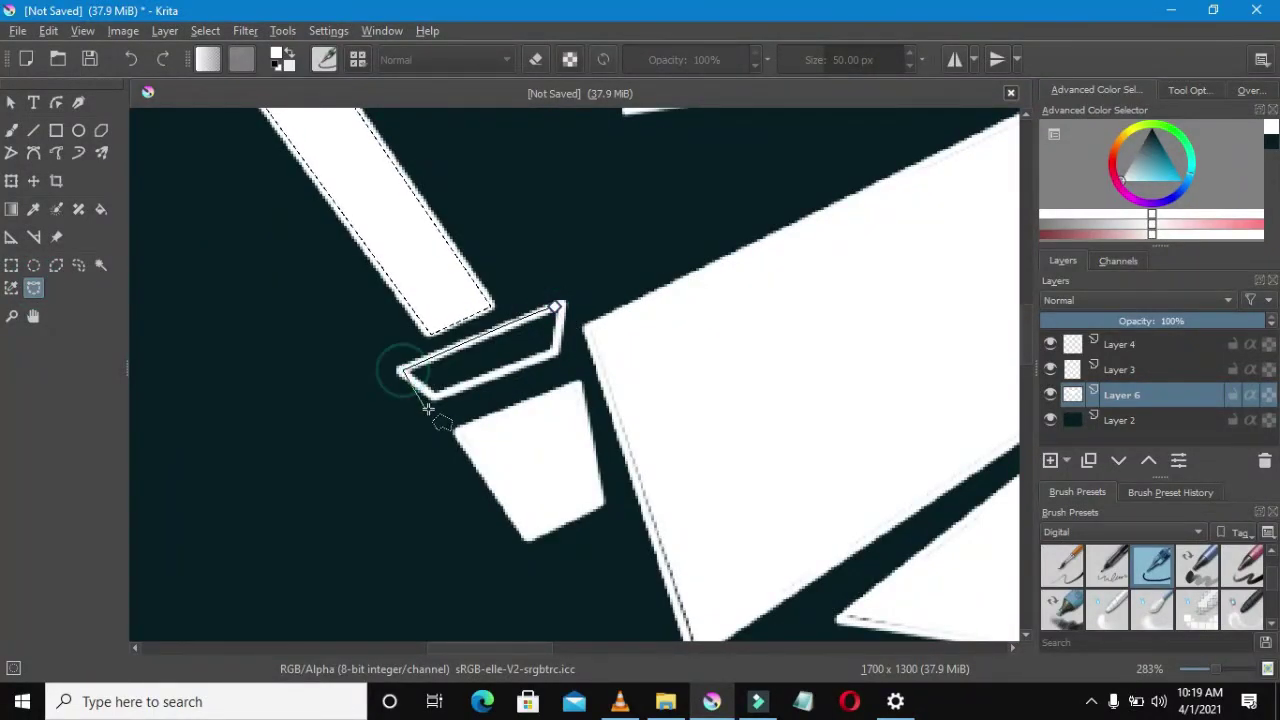
left_click(558, 352)
left_click(556, 306)
key("f")
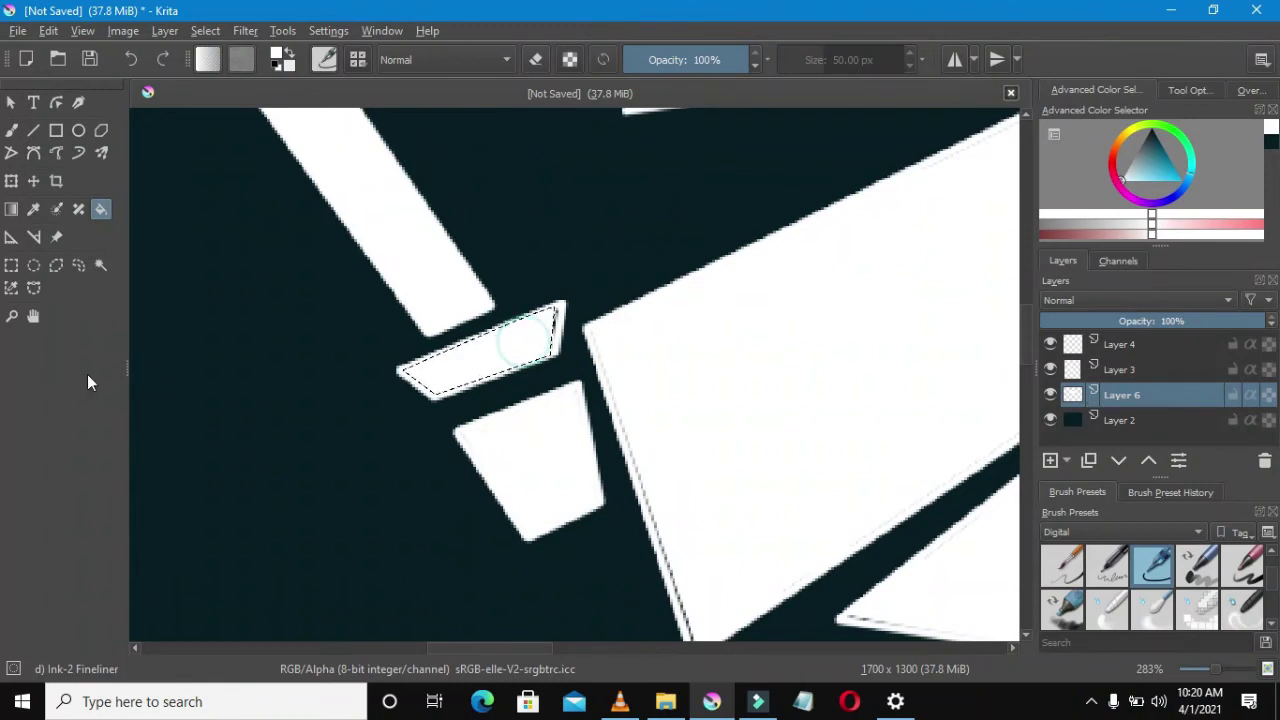
left_click(33, 288)
scroll(688, 393, "down", 5)
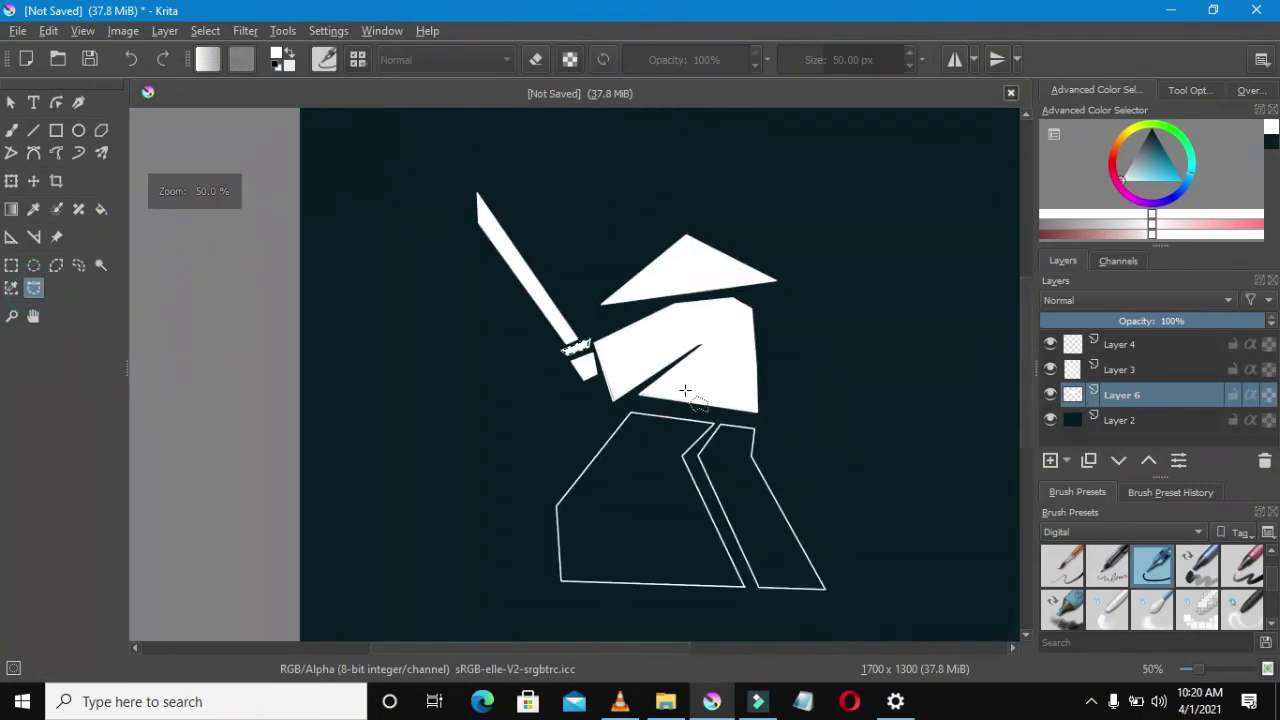
scroll(701, 404, "up", 4)
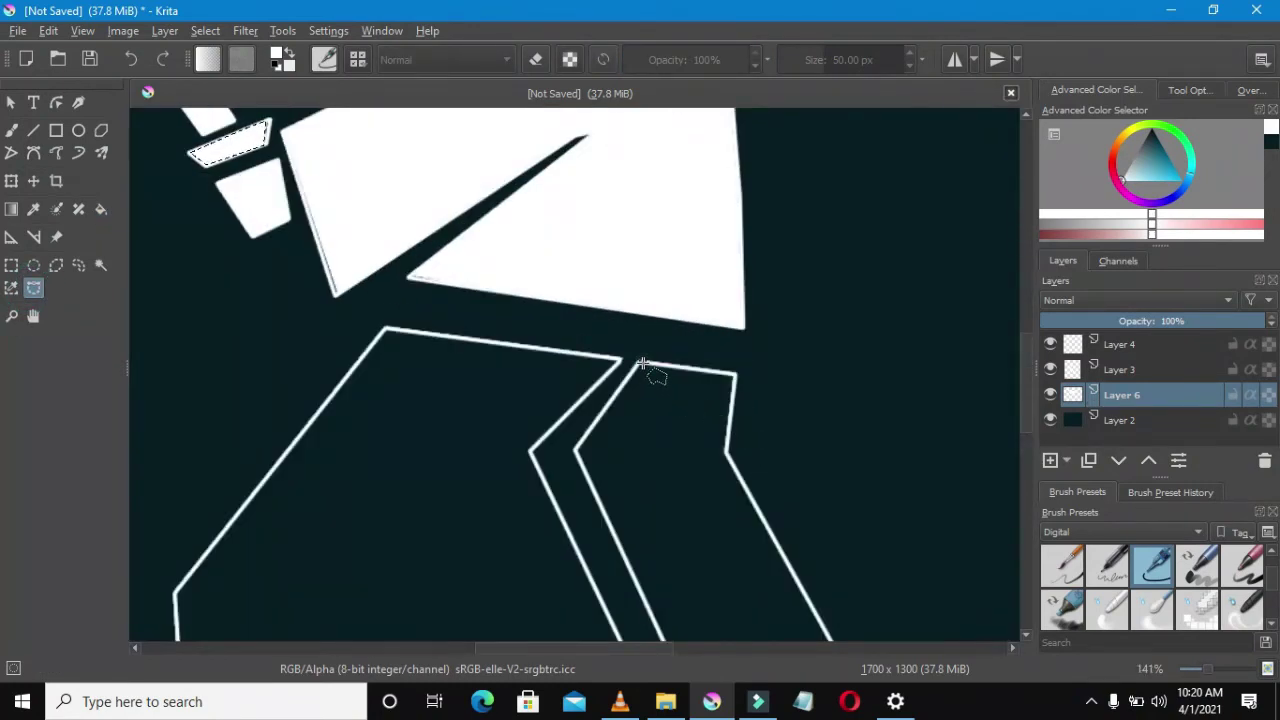
scroll(643, 363, "up", 6)
key("b")
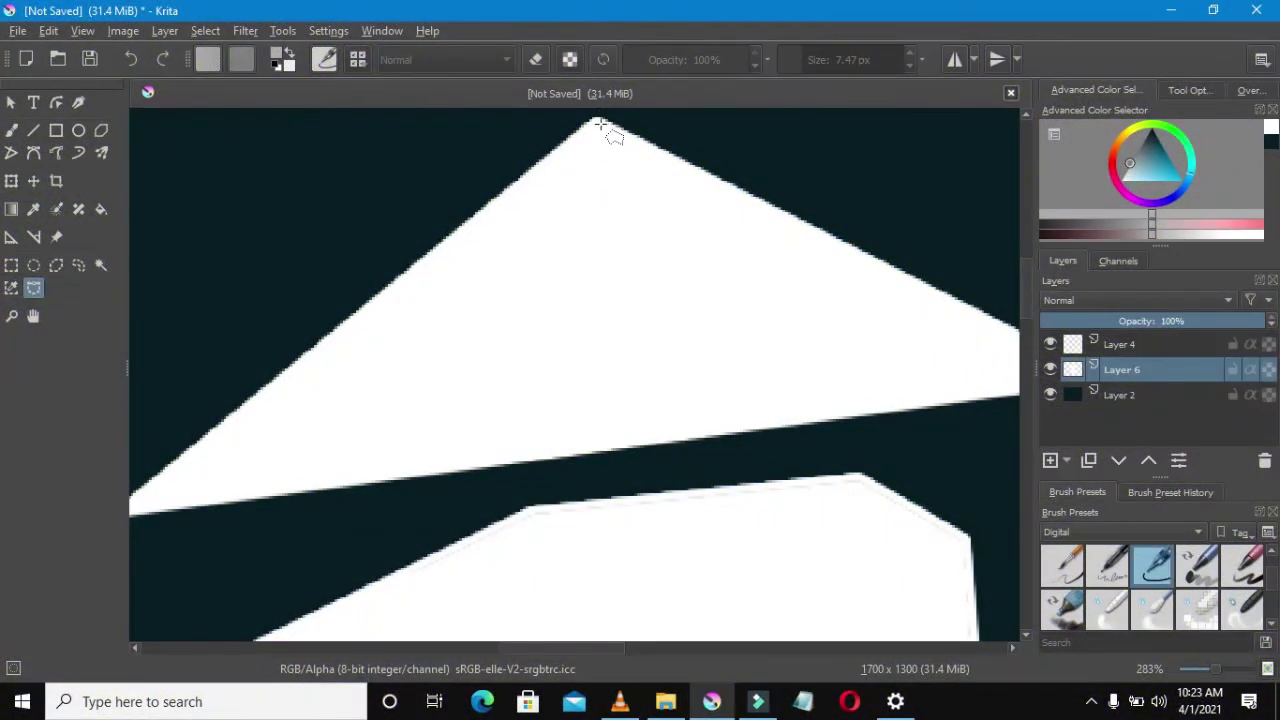
Trace a closed selection around the hat's right-hand section, from the peak to the lower edge, out to the right tip and back
left_click(596, 120)
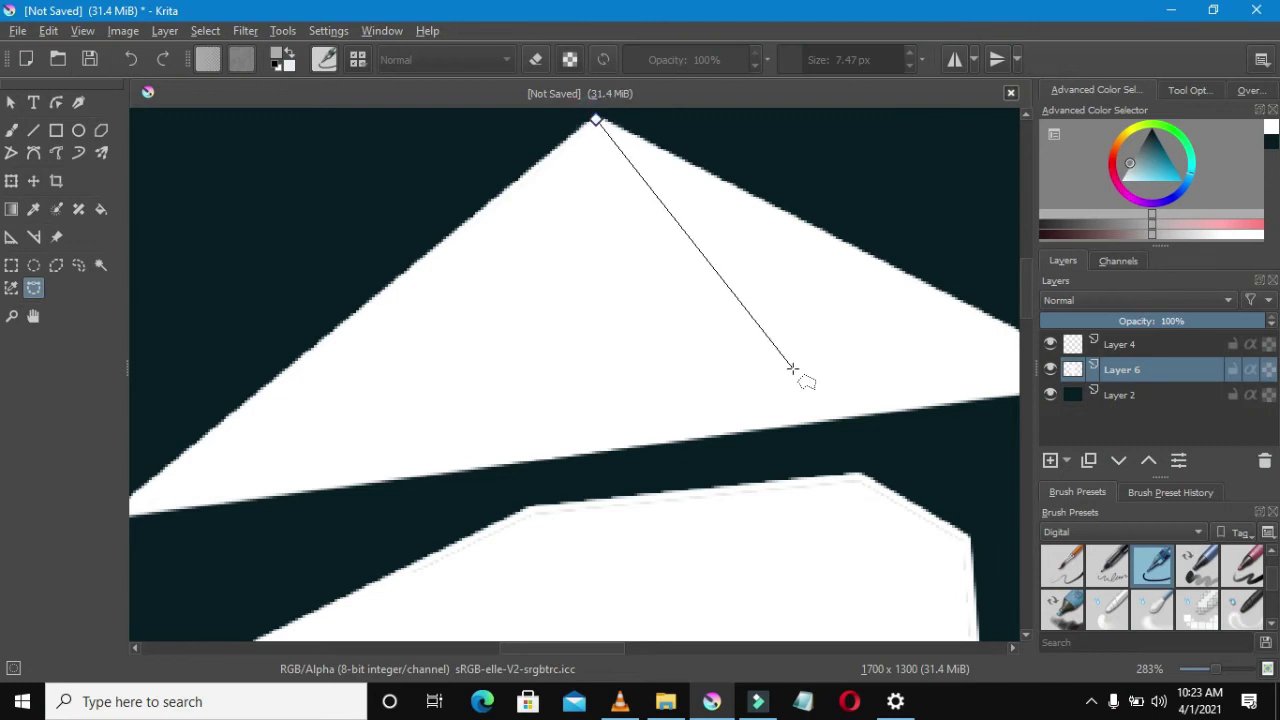
left_click(833, 418)
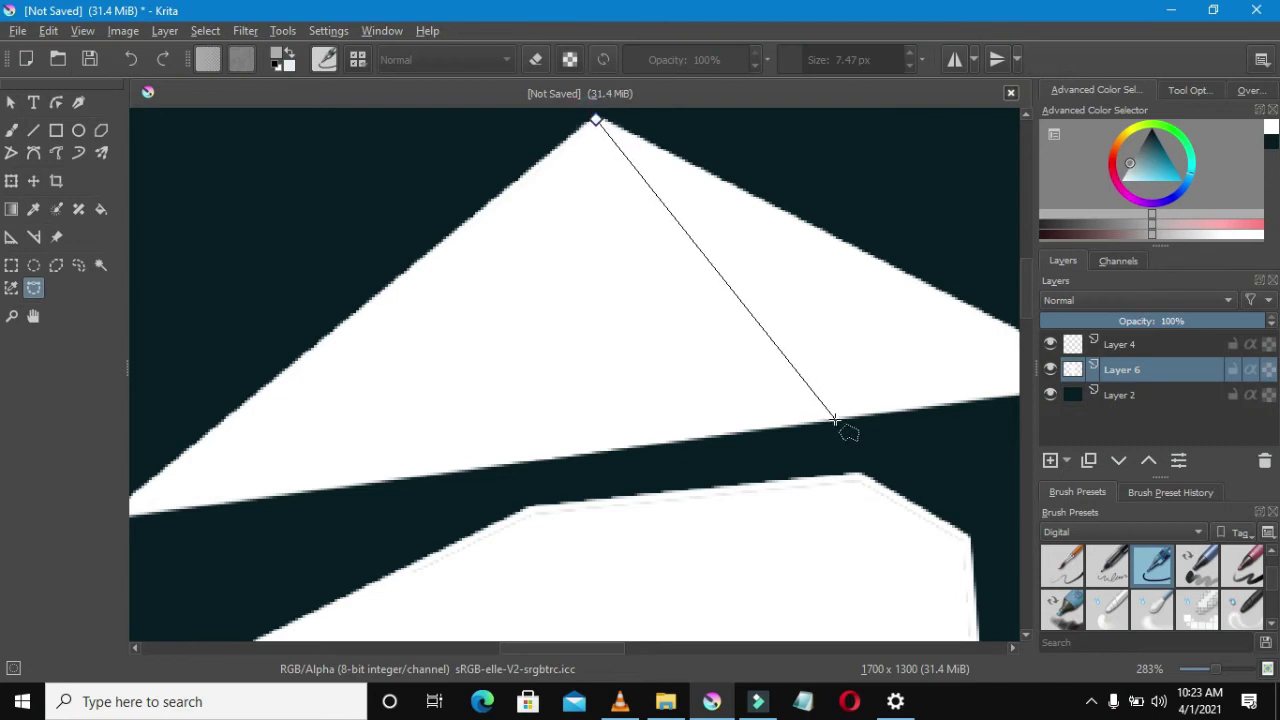
left_click_drag(556, 650, 626, 650)
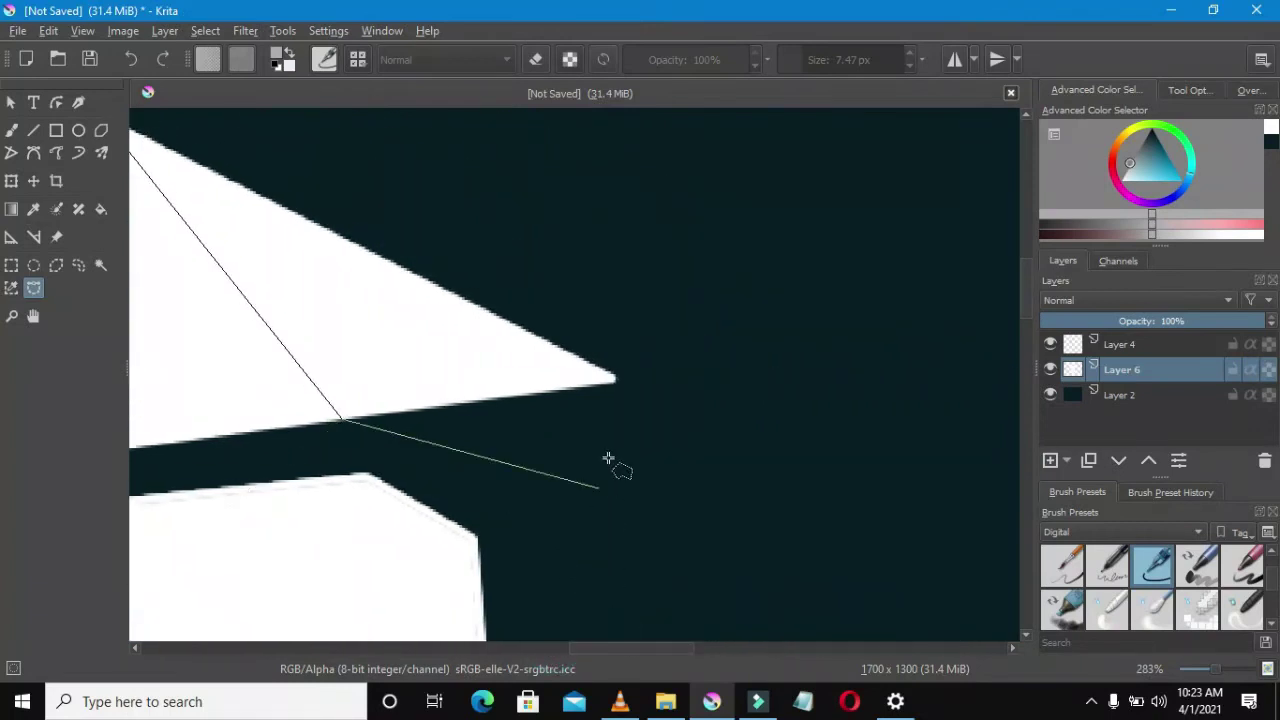
left_click(619, 380)
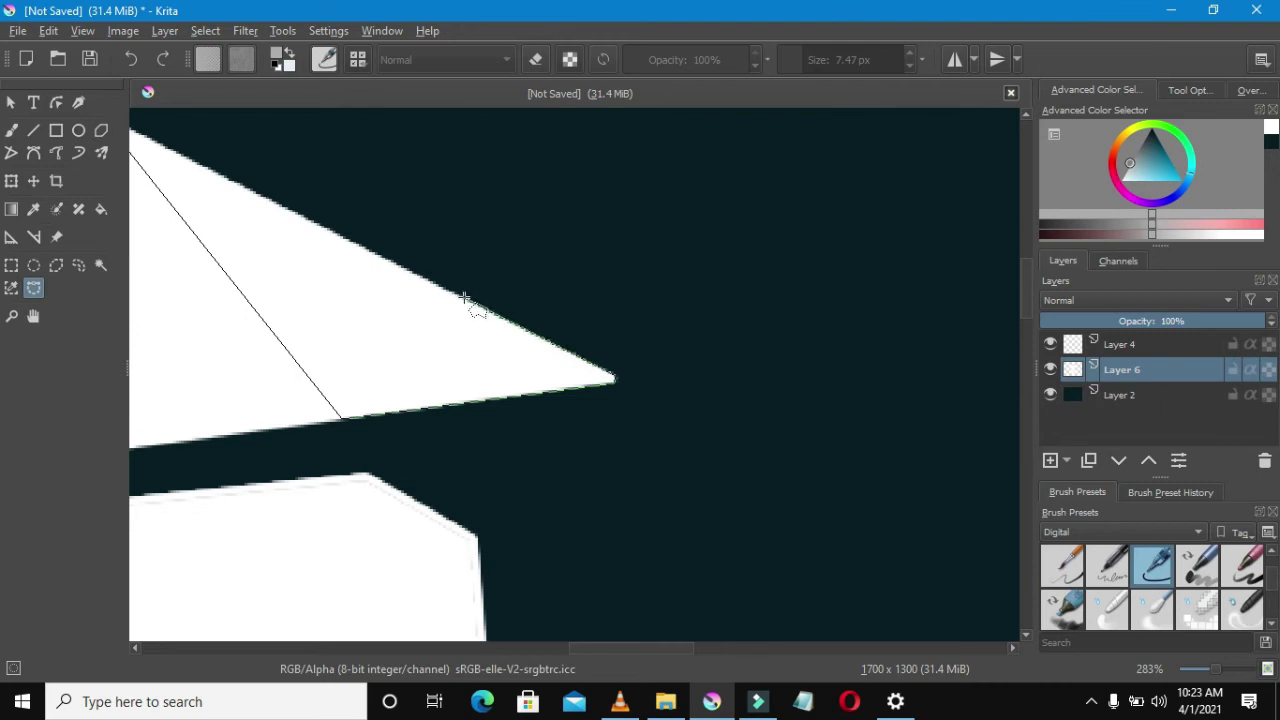
left_click(166, 147)
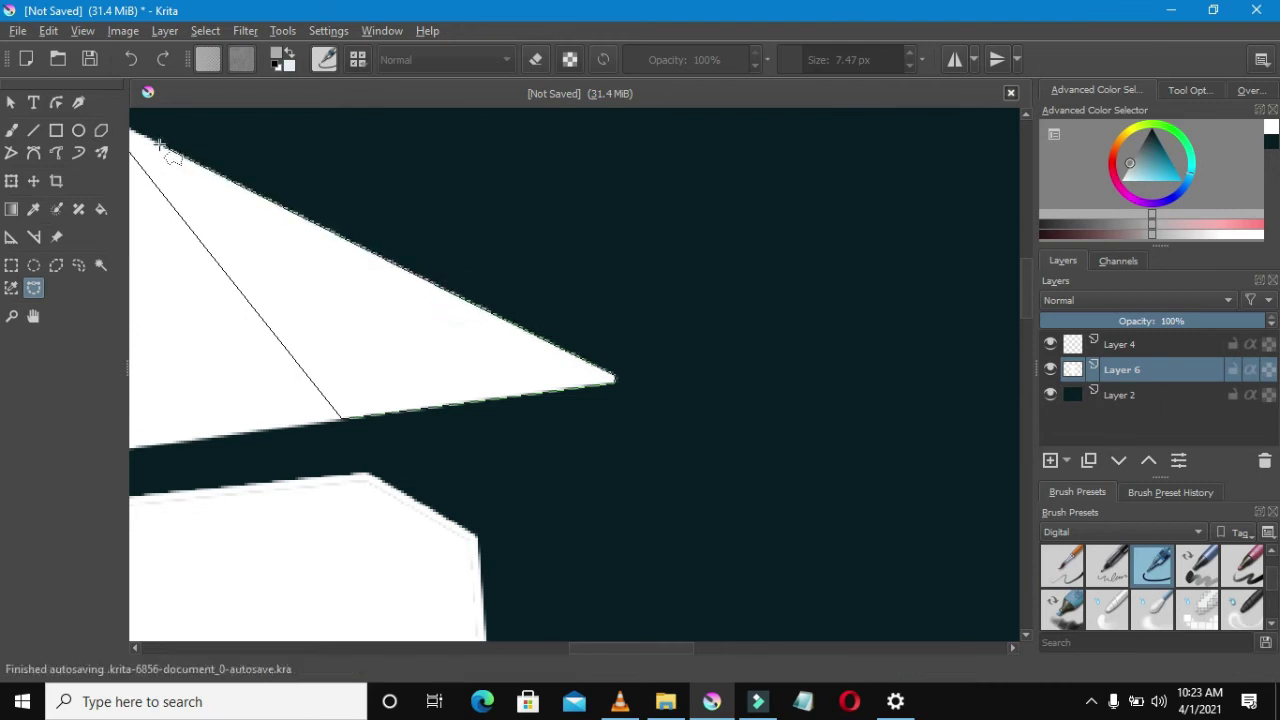
left_click_drag(627, 647, 592, 647)
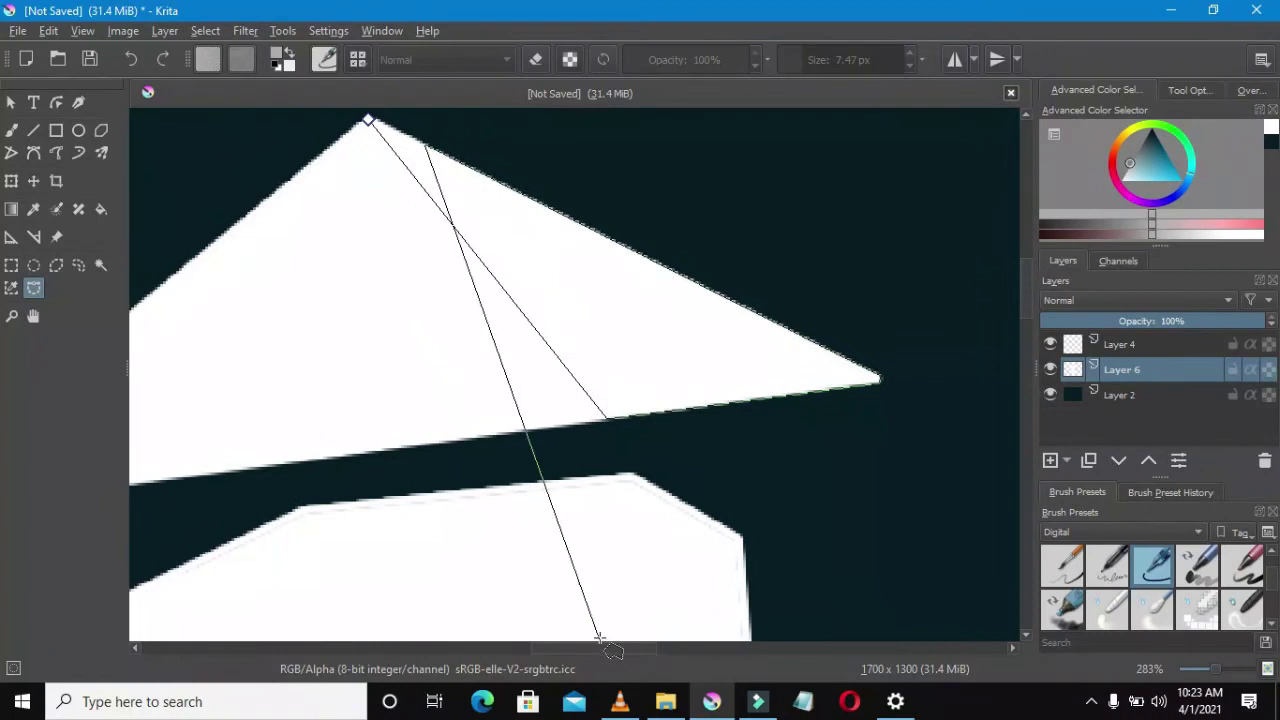
scroll(378, 128, "up", 4)
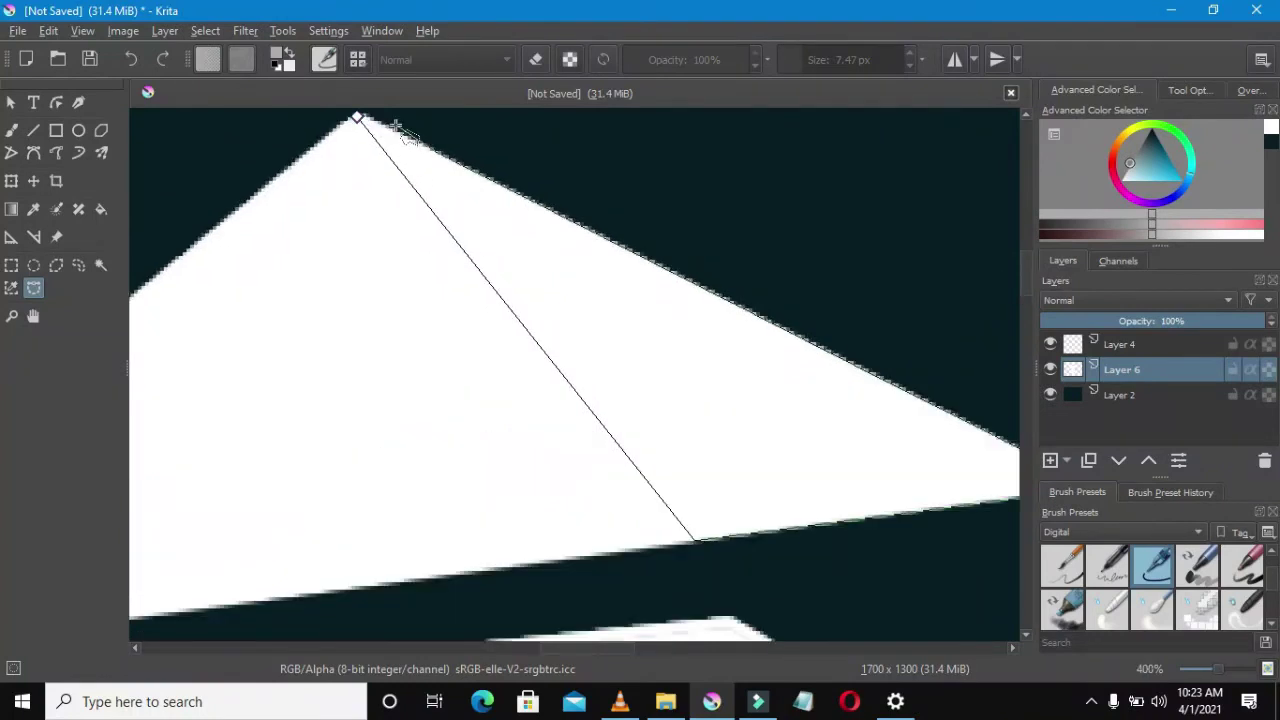
scroll(351, 111, "down", 2)
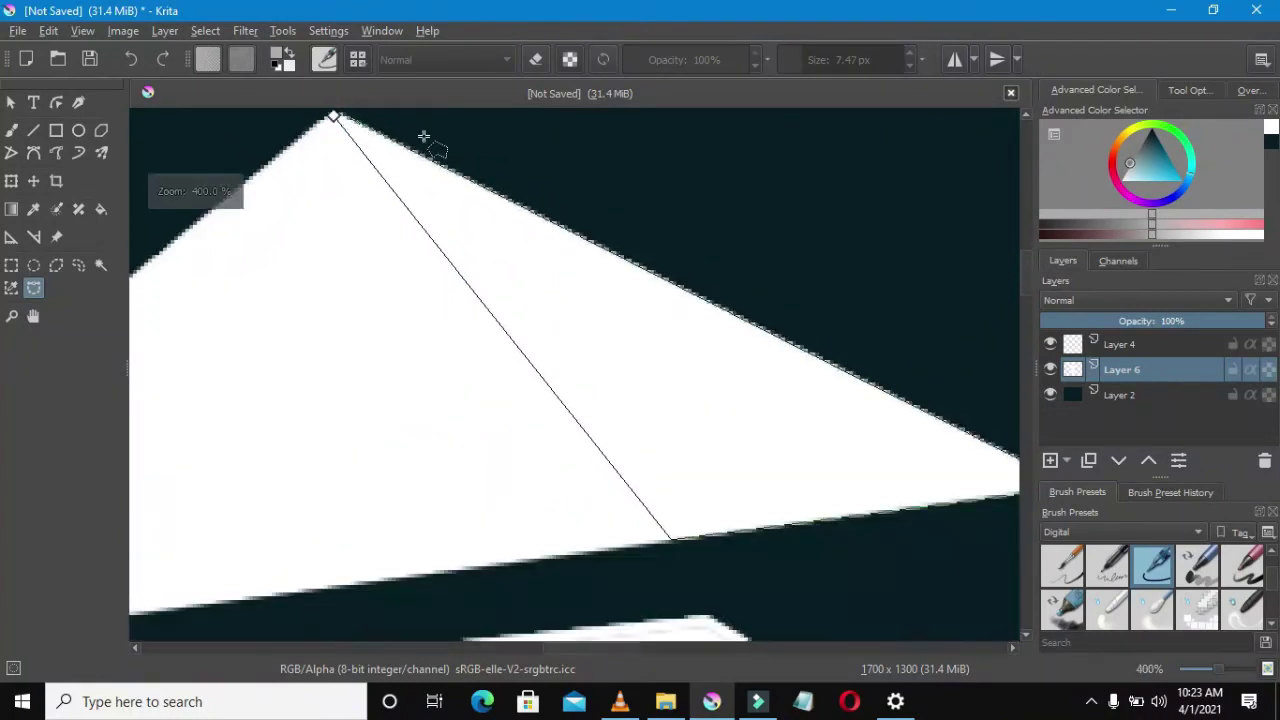
scroll(1022, 285, "up", 3)
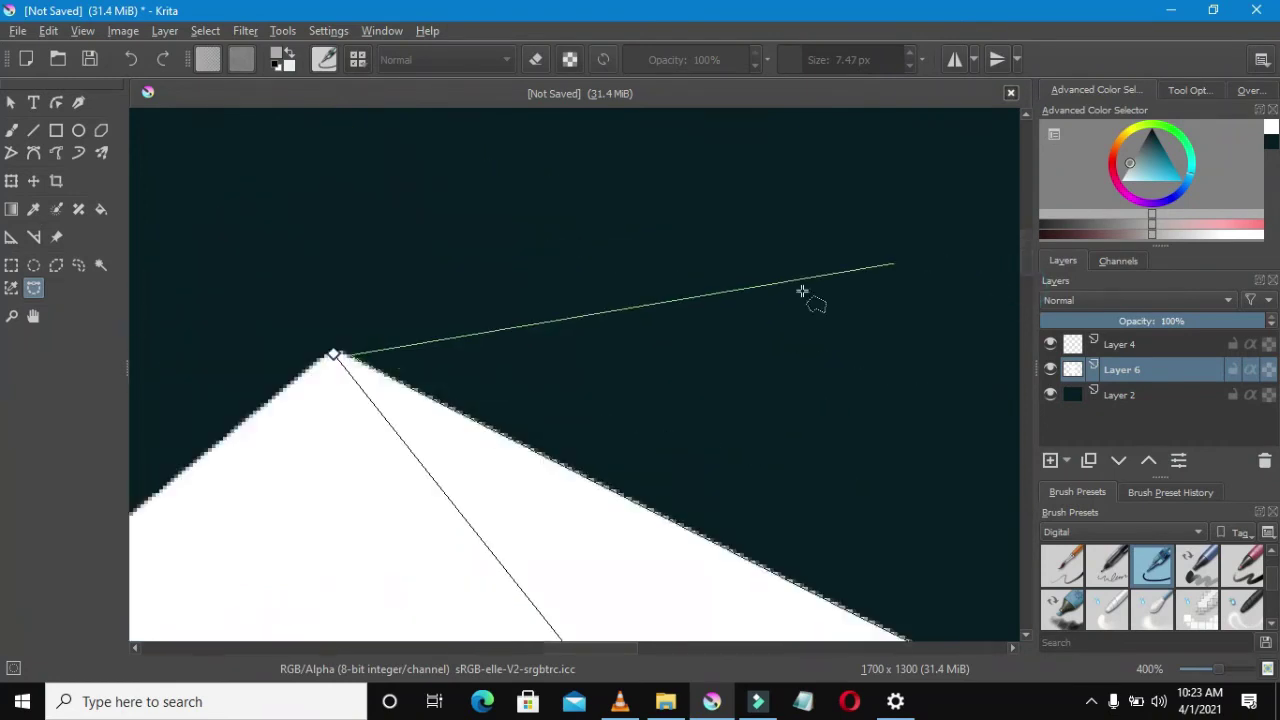
left_click(334, 352)
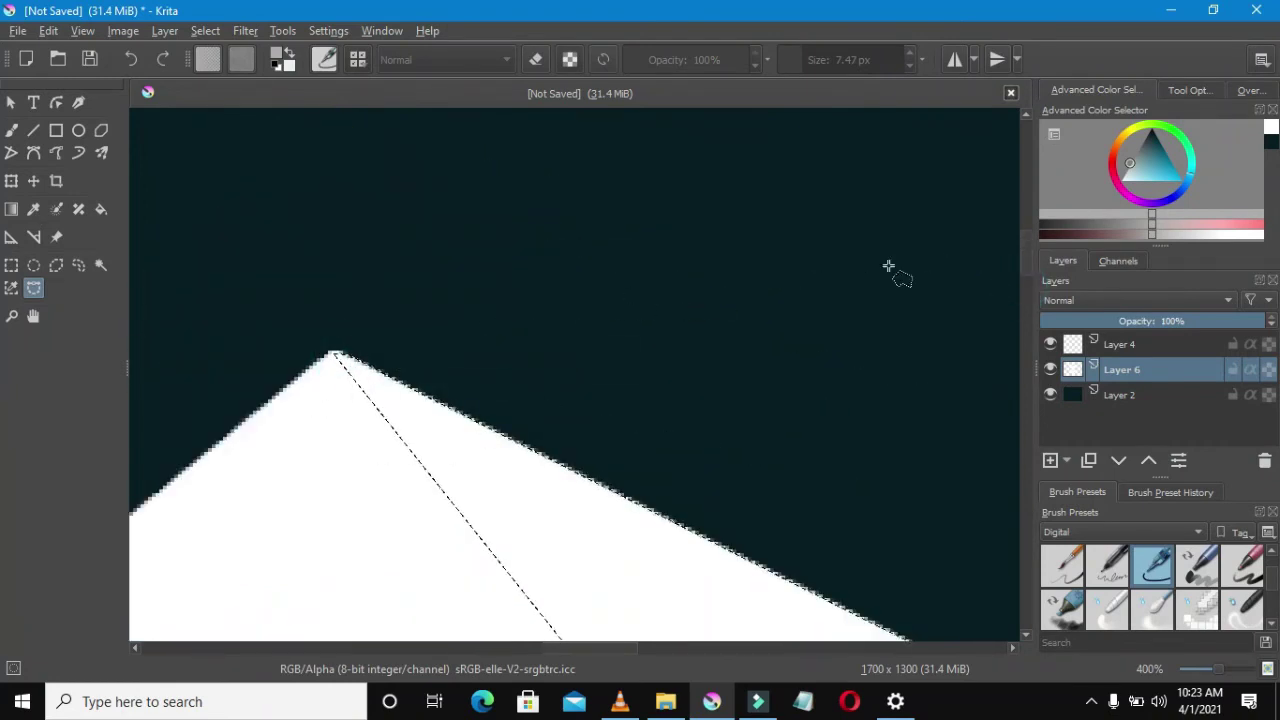
Add a new layer above Layer 6 and fill the selected right-hand section of the hat with light grey
left_click(1050, 460)
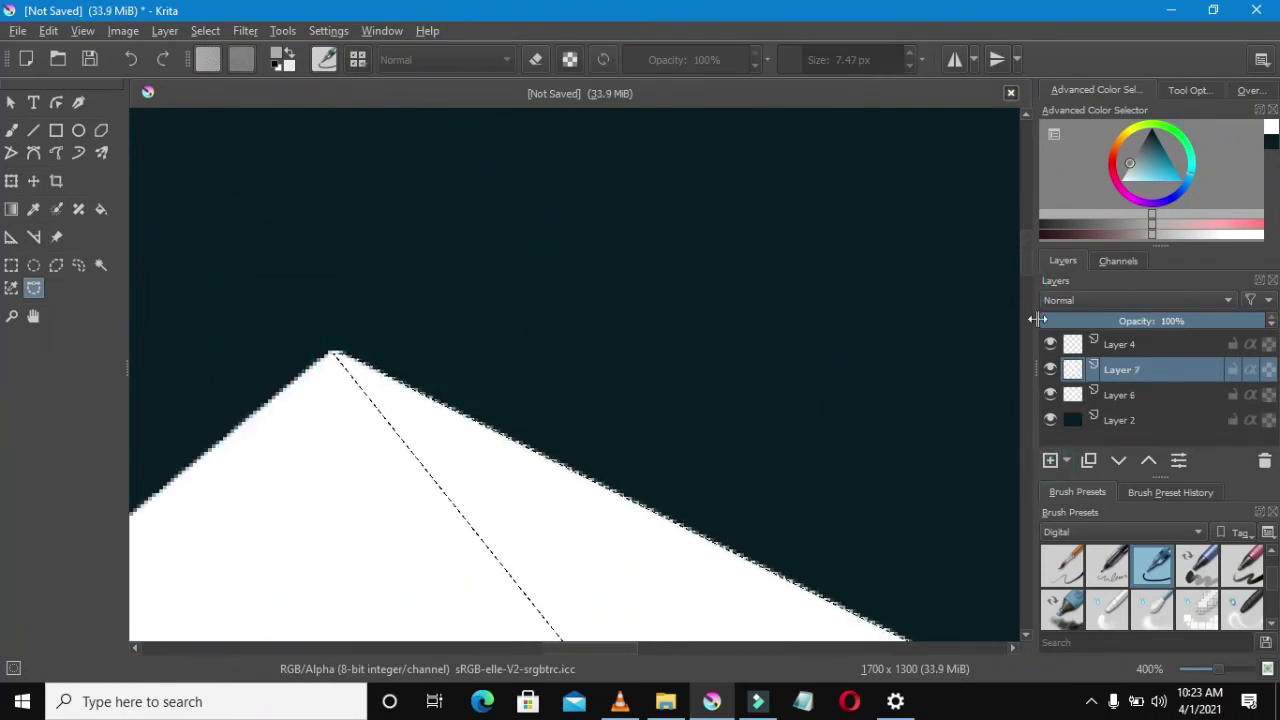
left_click_drag(1131, 171, 1124, 171)
key("f")
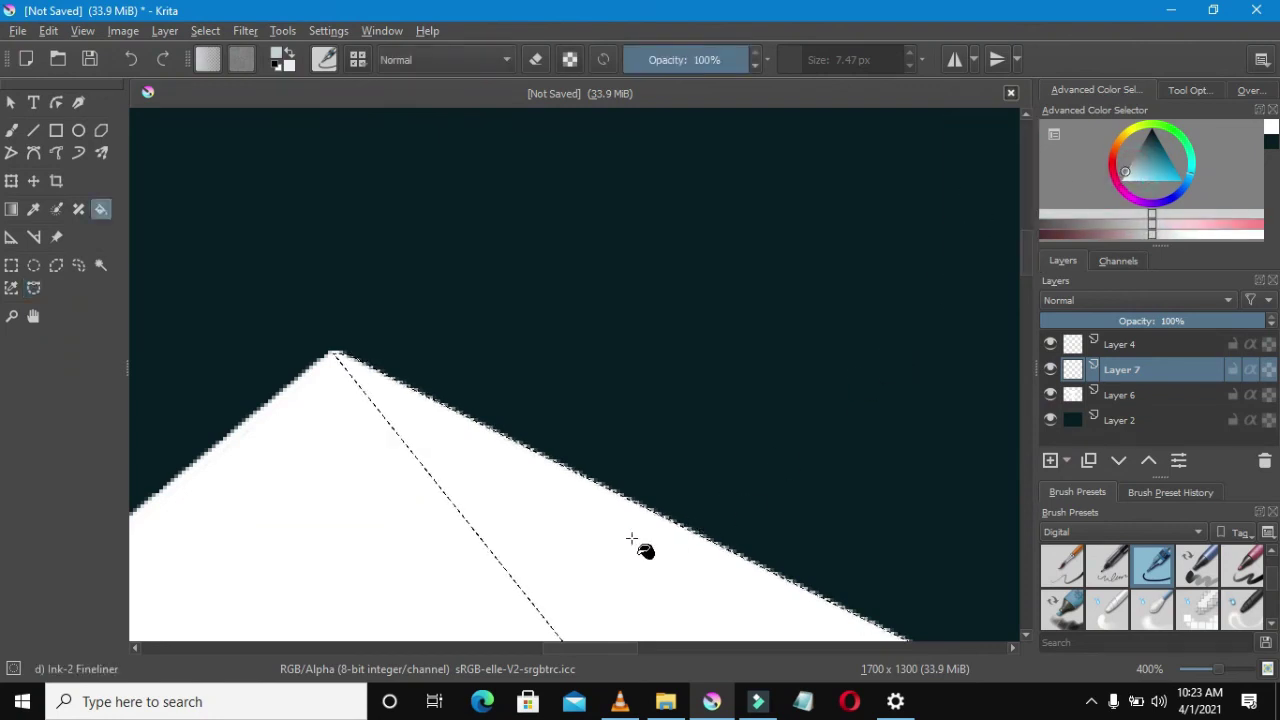
left_click(624, 539)
key("1")
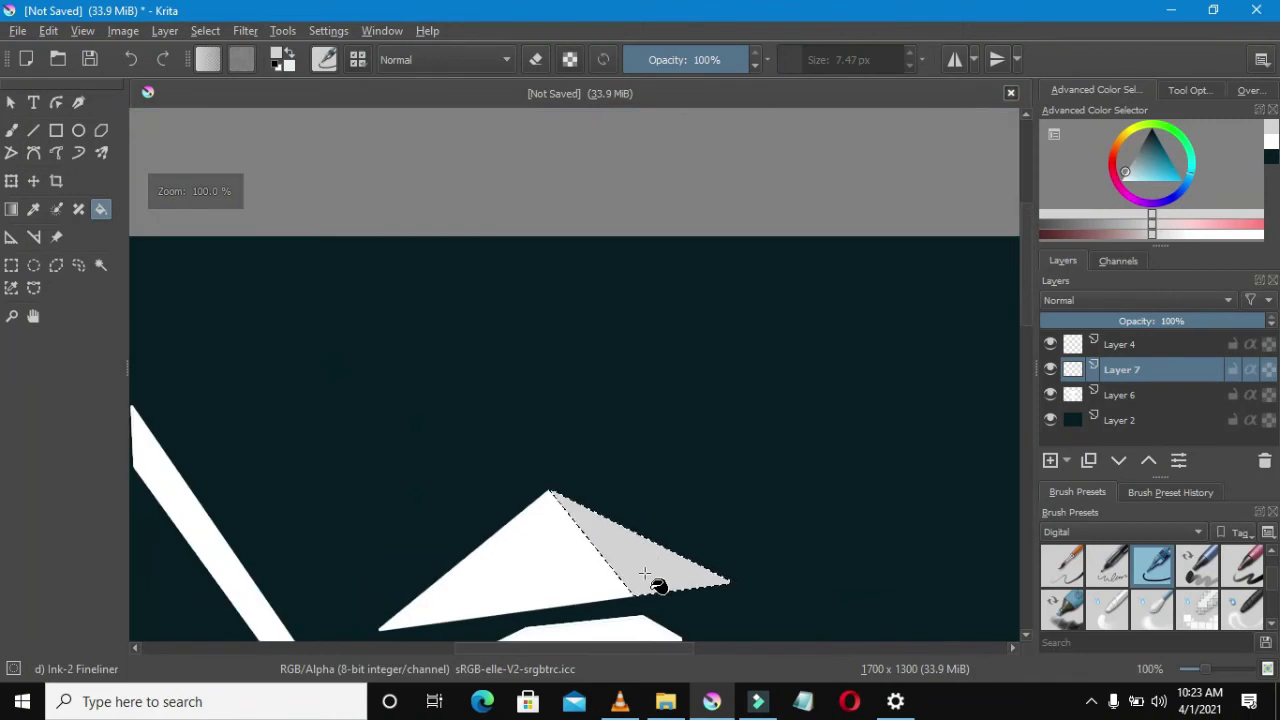
Refill the hat's right-hand section with a darker medium grey on Layer 7
left_click_drag(1131, 170, 1130, 159)
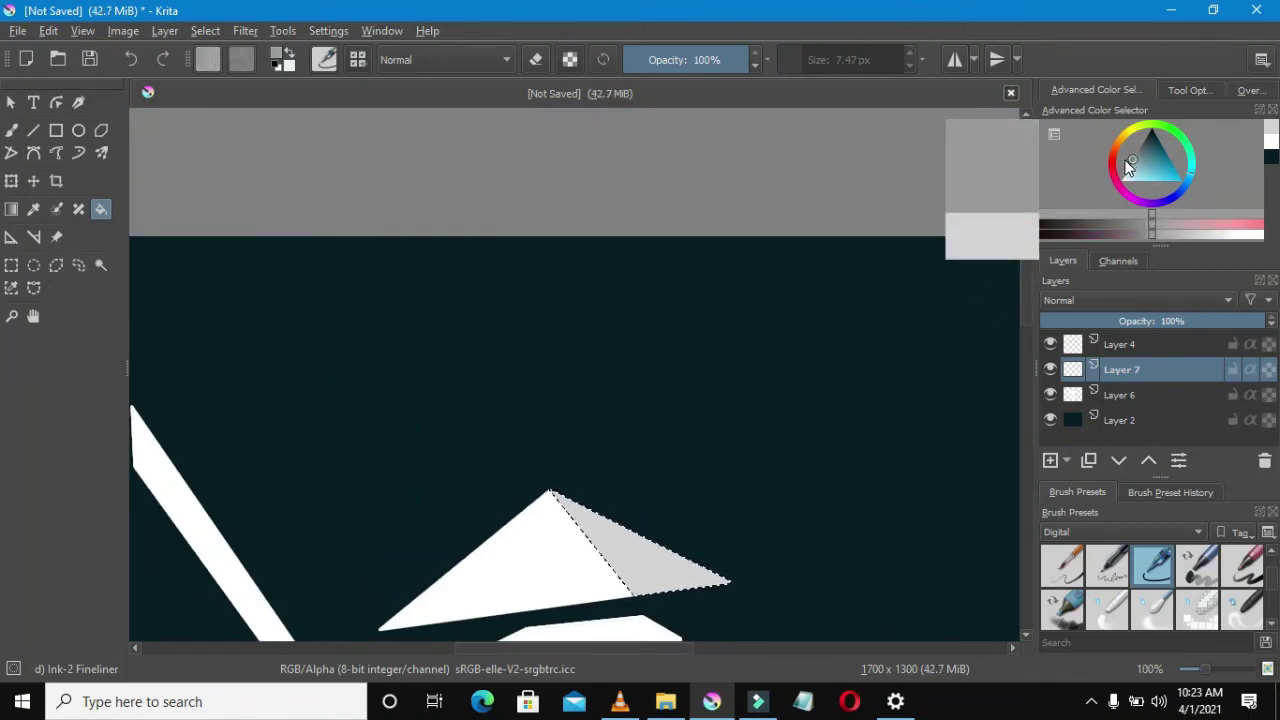
left_click(664, 563)
scroll(679, 576, "down", 4)
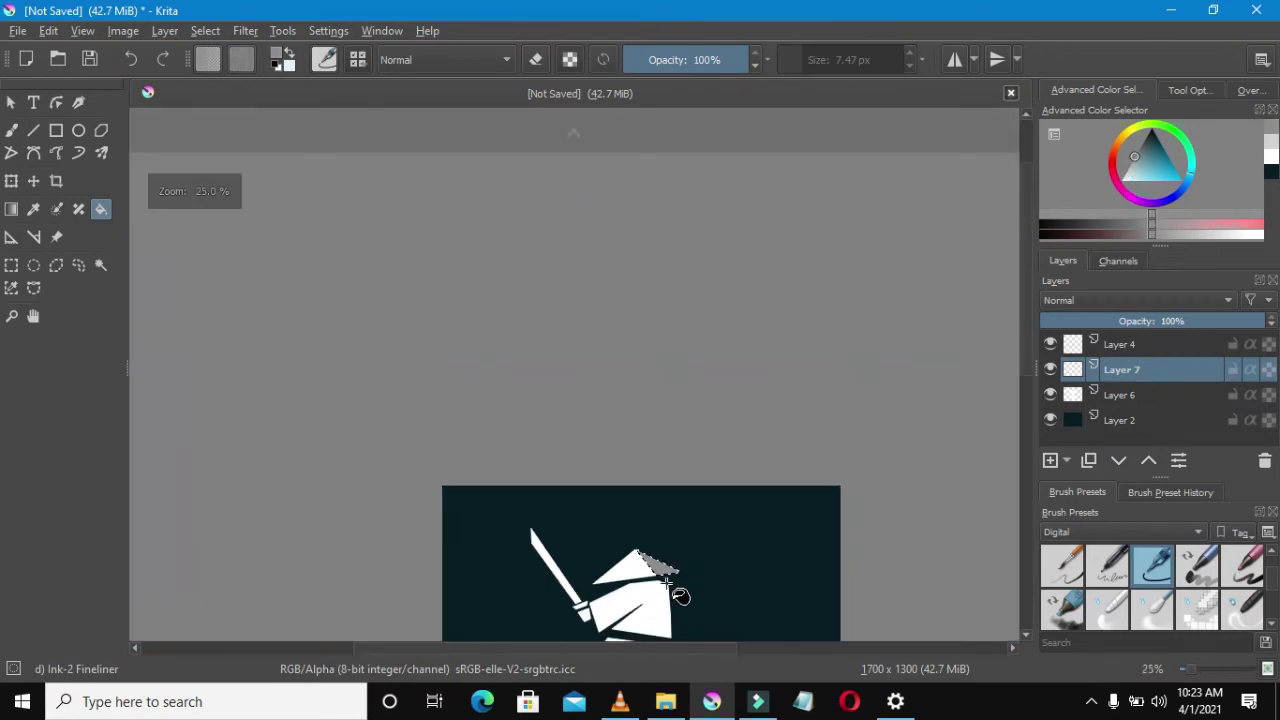
scroll(666, 590, "up", 5)
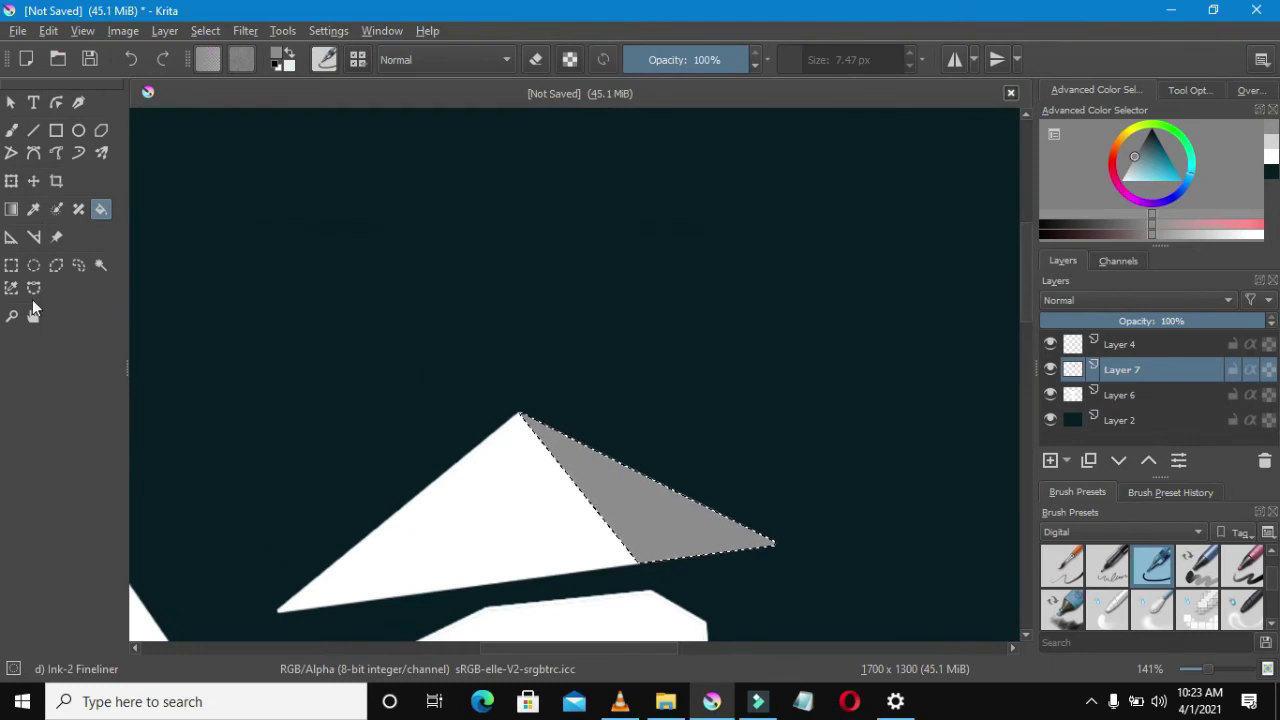
Trace a closed selection around the hat's middle section, from the peak to the lower edge, along it to the grey section and back
left_click(33, 290)
scroll(560, 465, "up", 2)
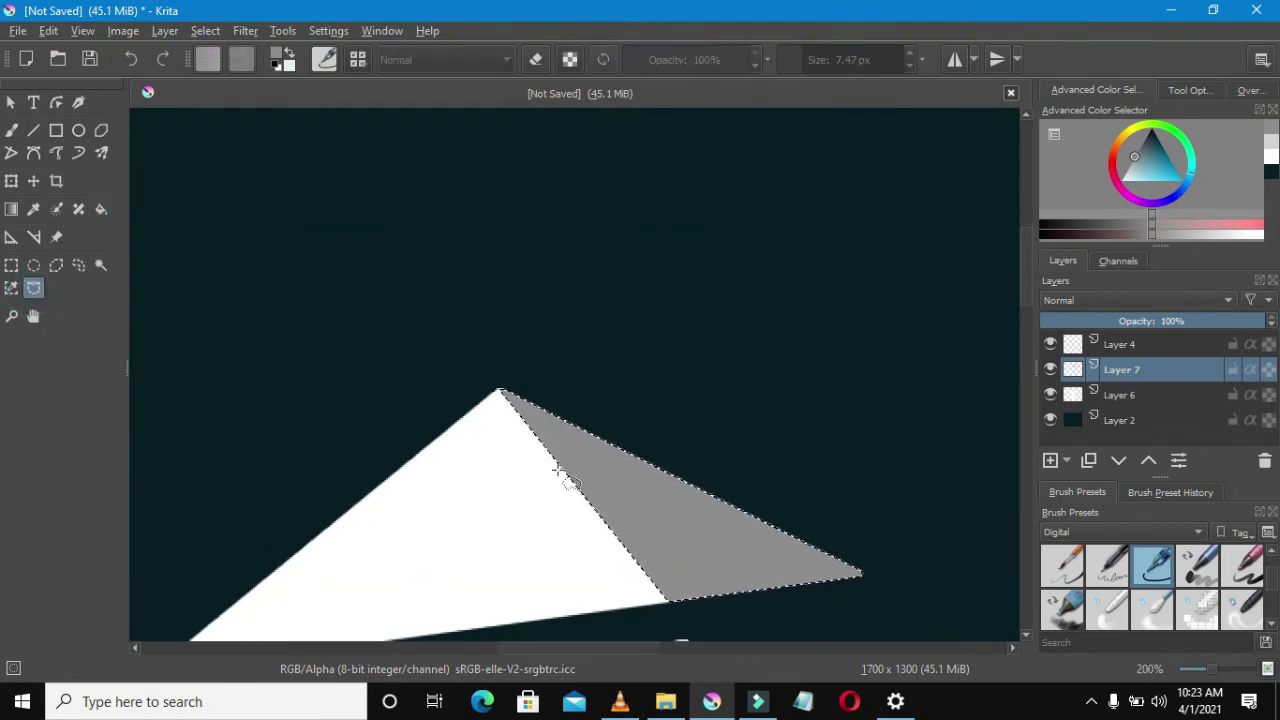
left_click(476, 357)
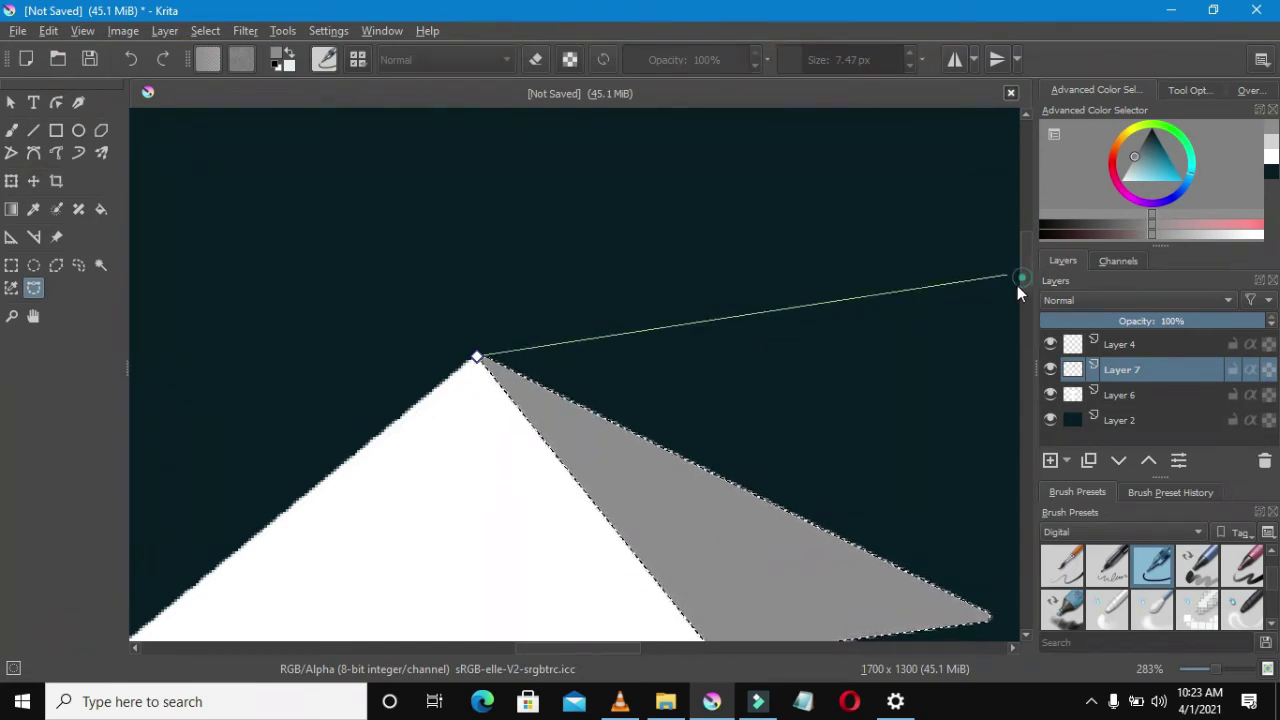
scroll(1017, 285, "down", 3)
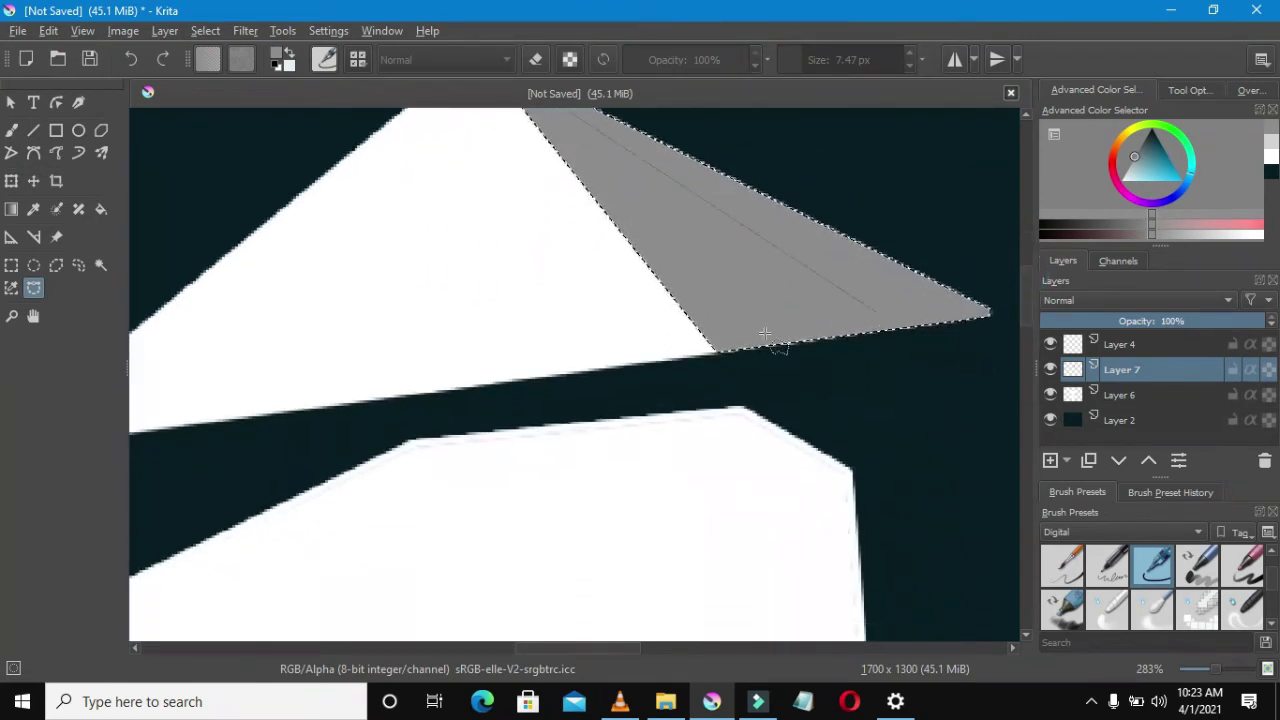
left_click(282, 412)
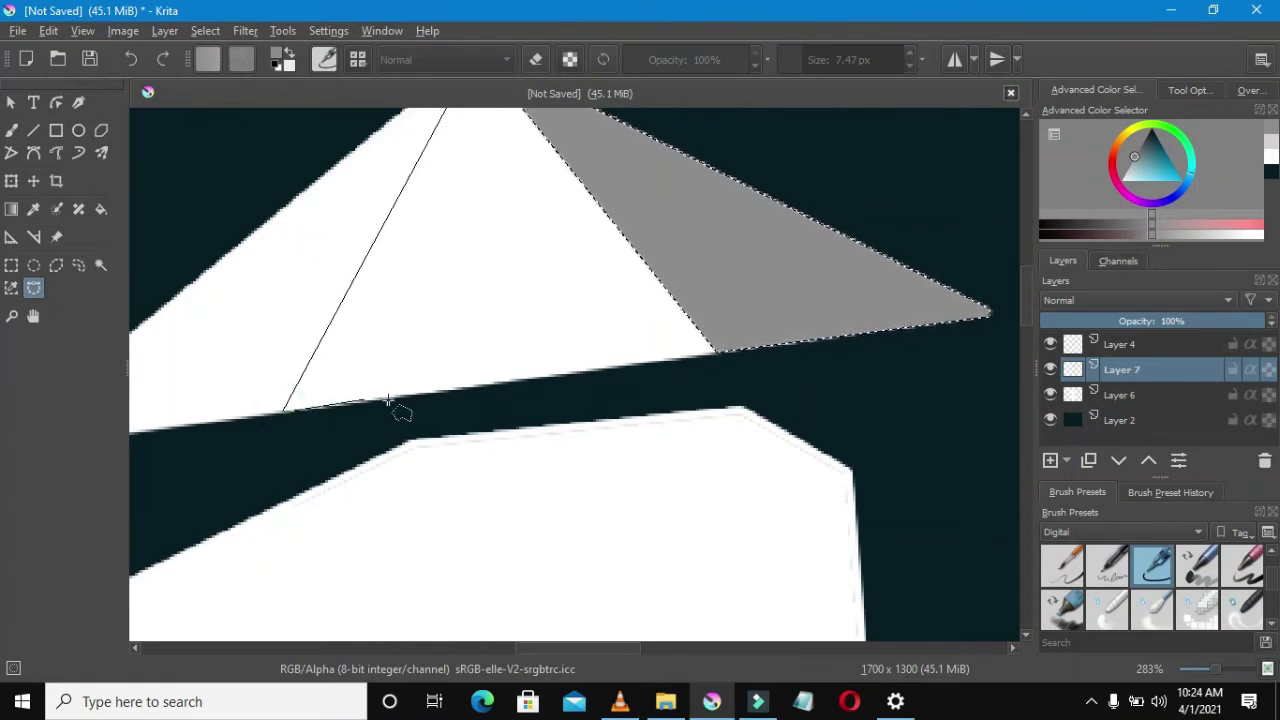
left_click(531, 380)
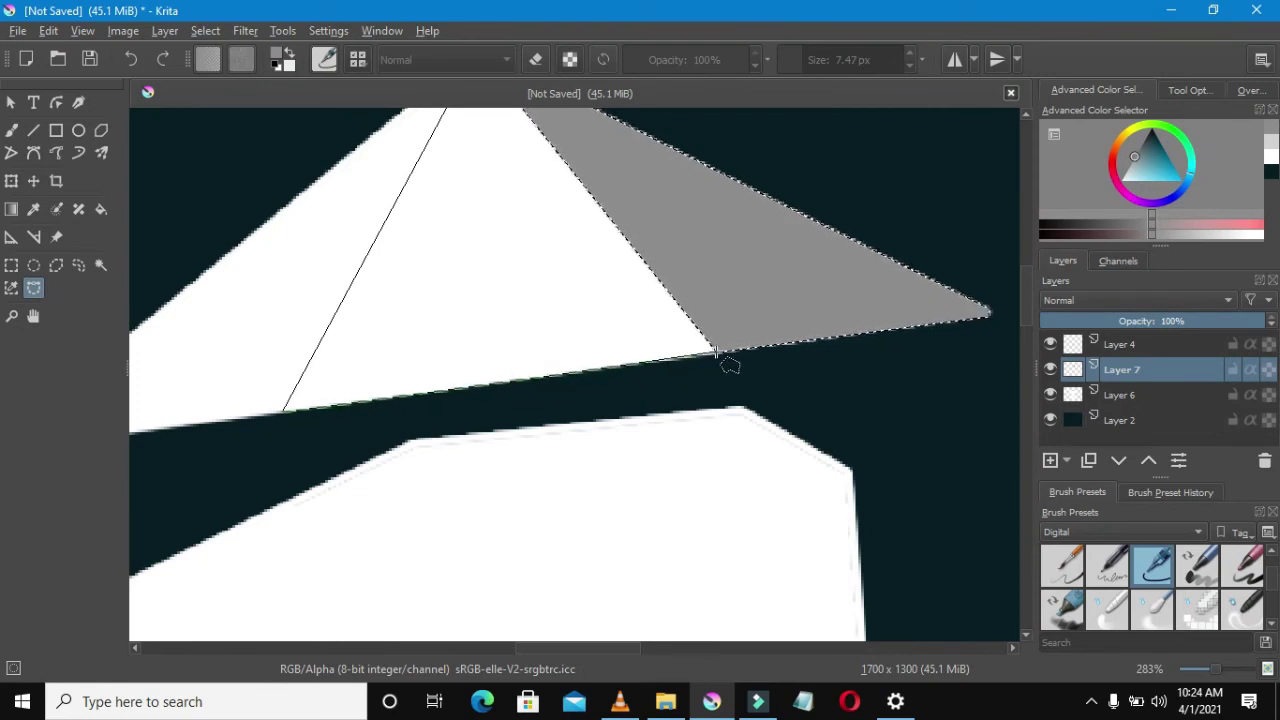
scroll(718, 356, "up", 4)
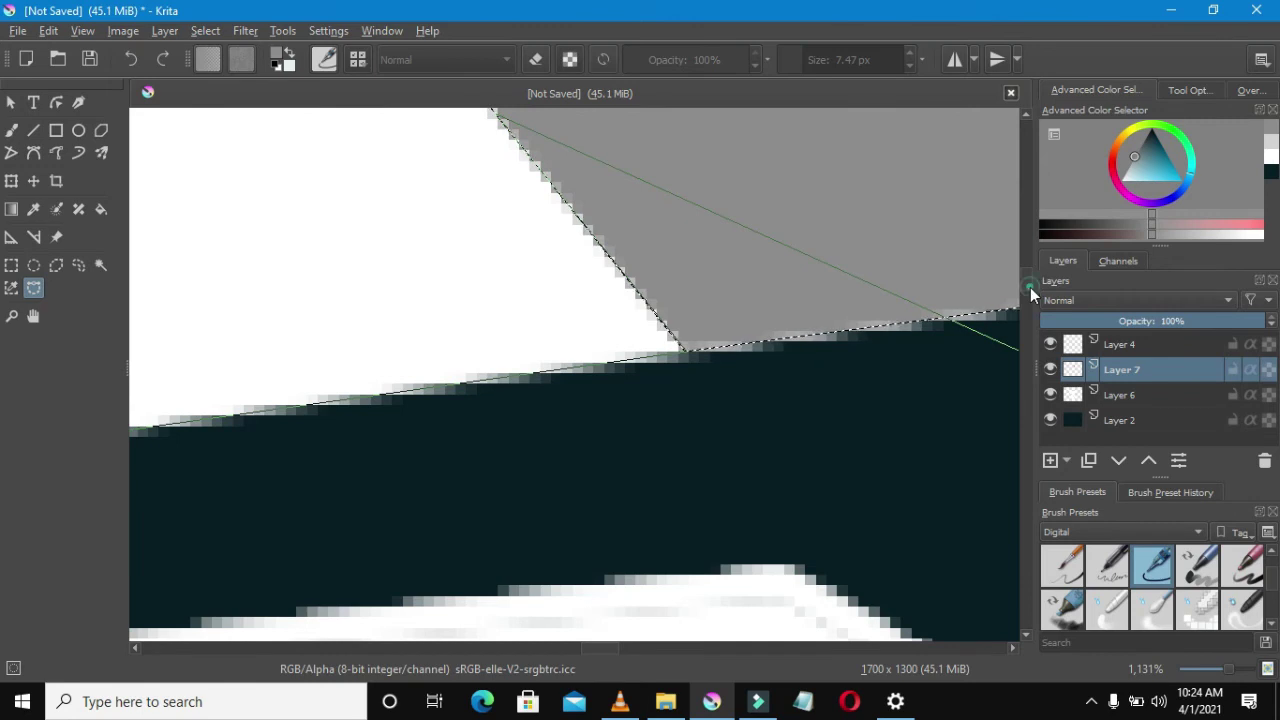
scroll(1027, 276, "up", 3)
scroll(205, 315, "down", 5)
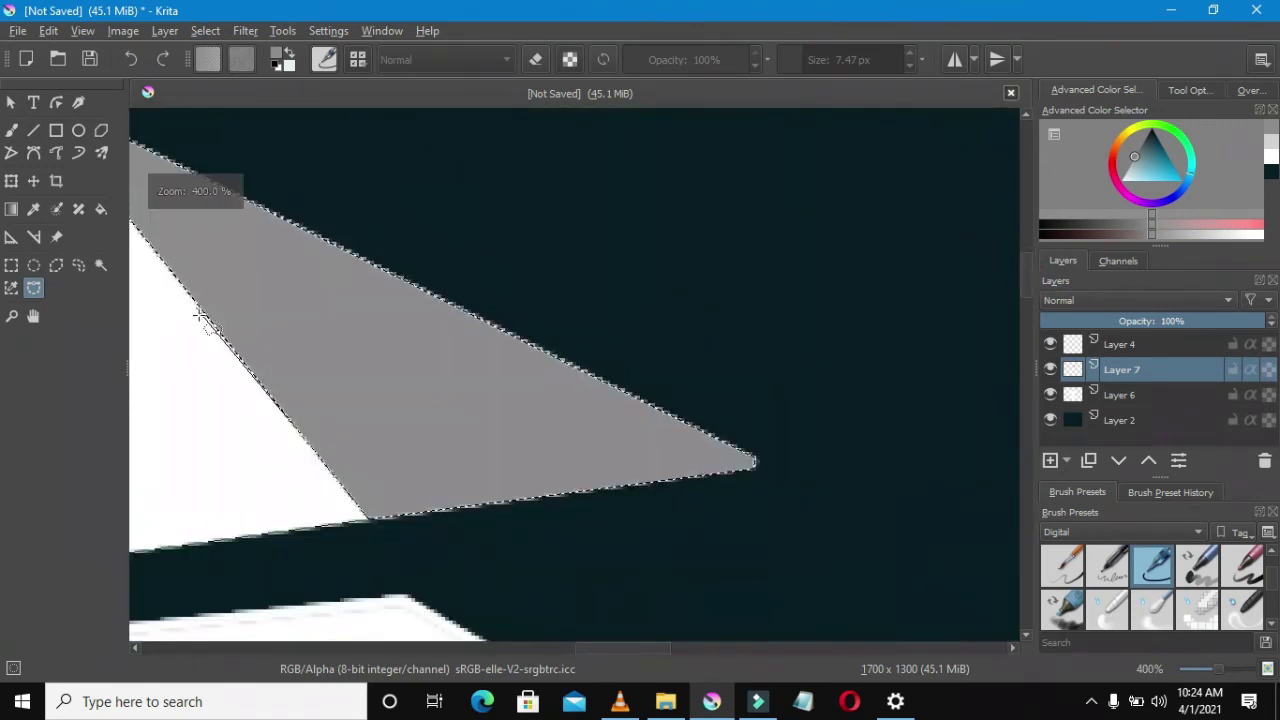
scroll(625, 648, "left", 5)
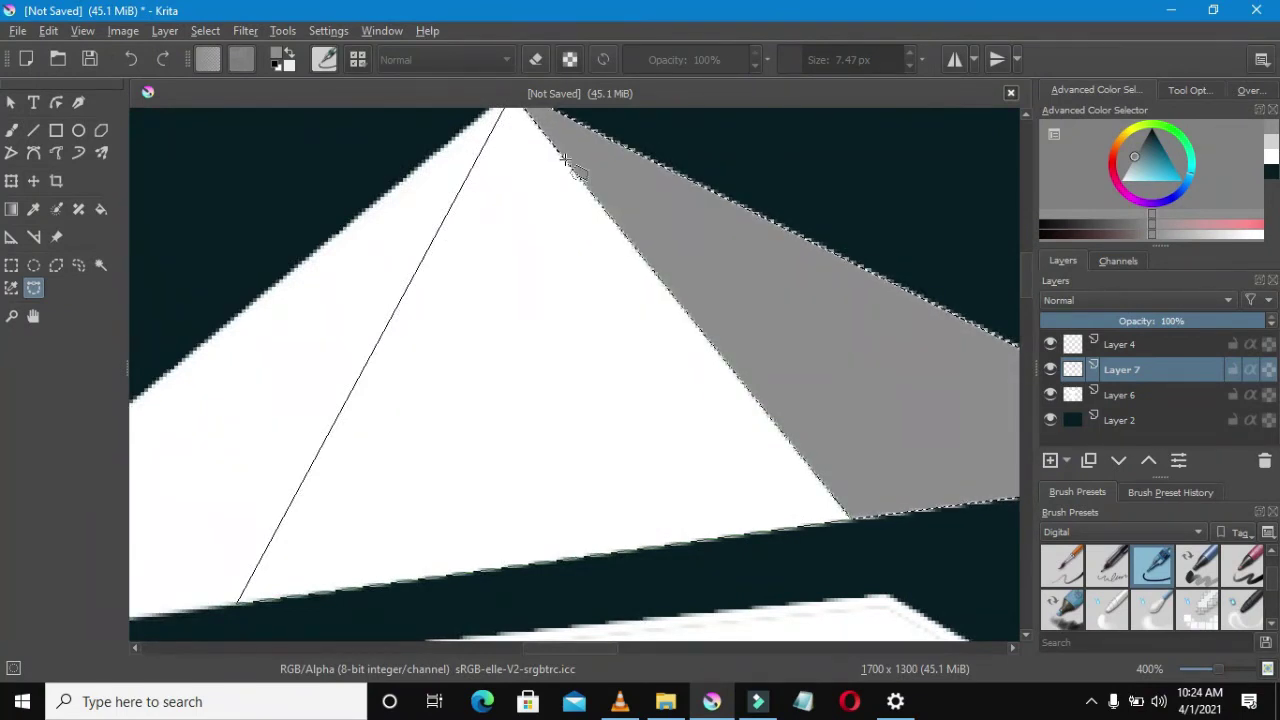
scroll(578, 172, "up", 5)
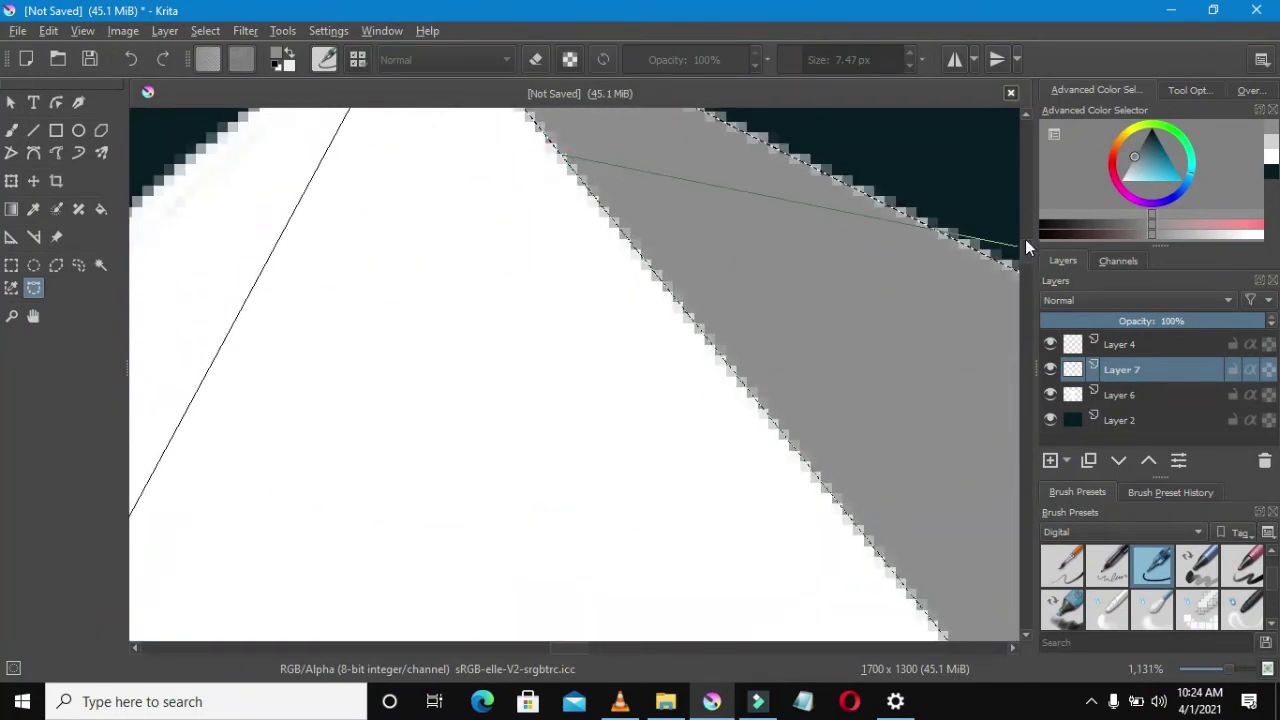
scroll(1022, 242, "up", 3)
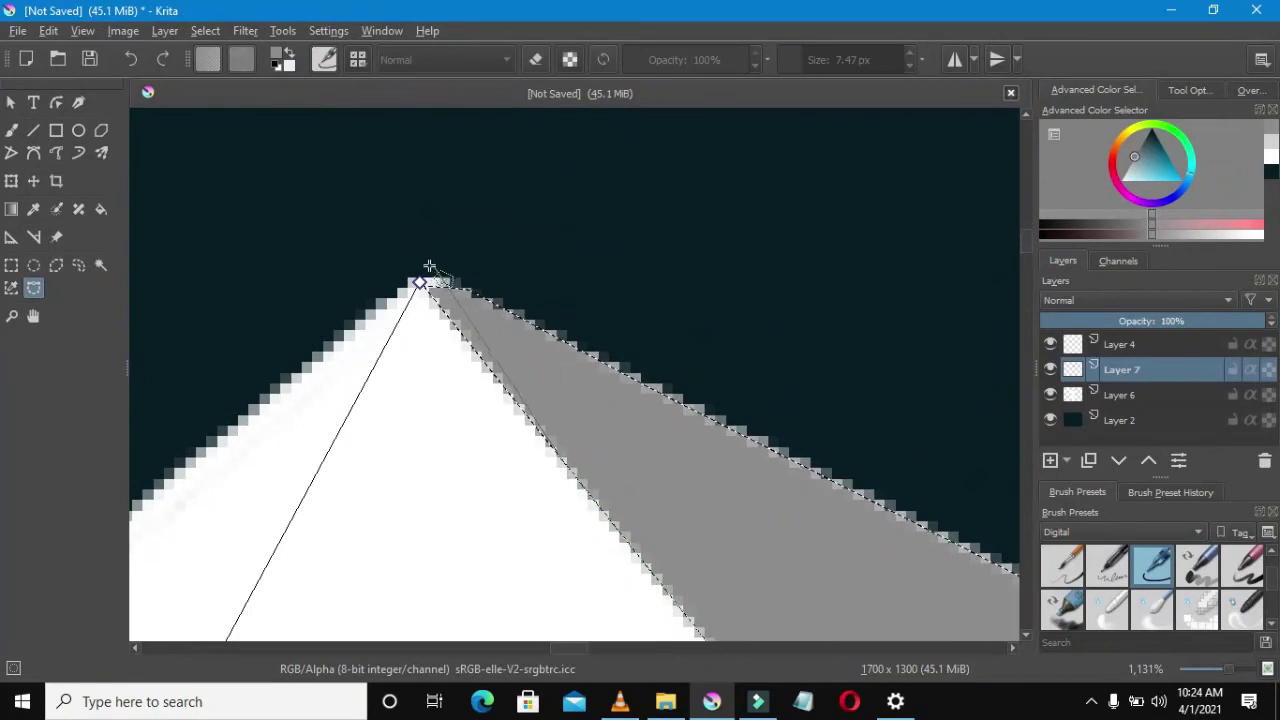
left_click(419, 283)
Try filling the hat's middle section with the same medium grey as the right-hand section, and undo that fill
key("f")
left_click(453, 395)
scroll(455, 399, "down", 2)
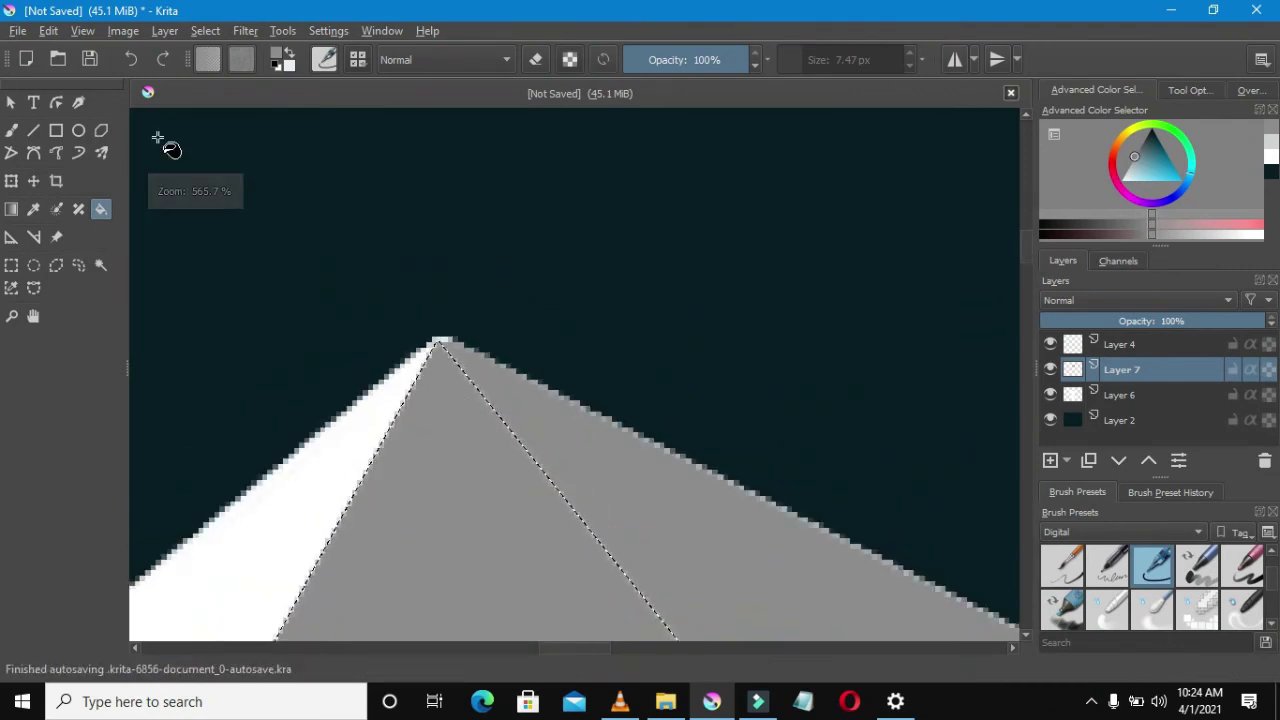
left_click(130, 59)
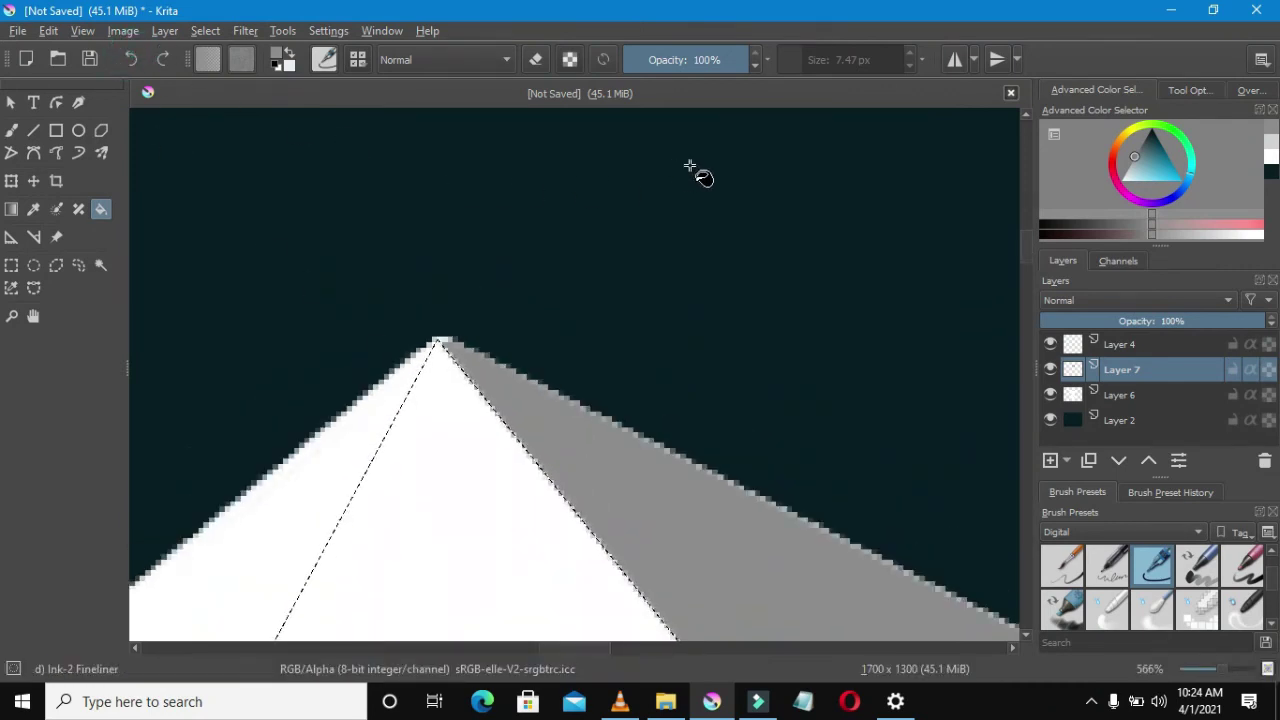
Fill the hat's middle section with a grey lighter than that of the right-hand section
left_click_drag(1135, 162, 1114, 172)
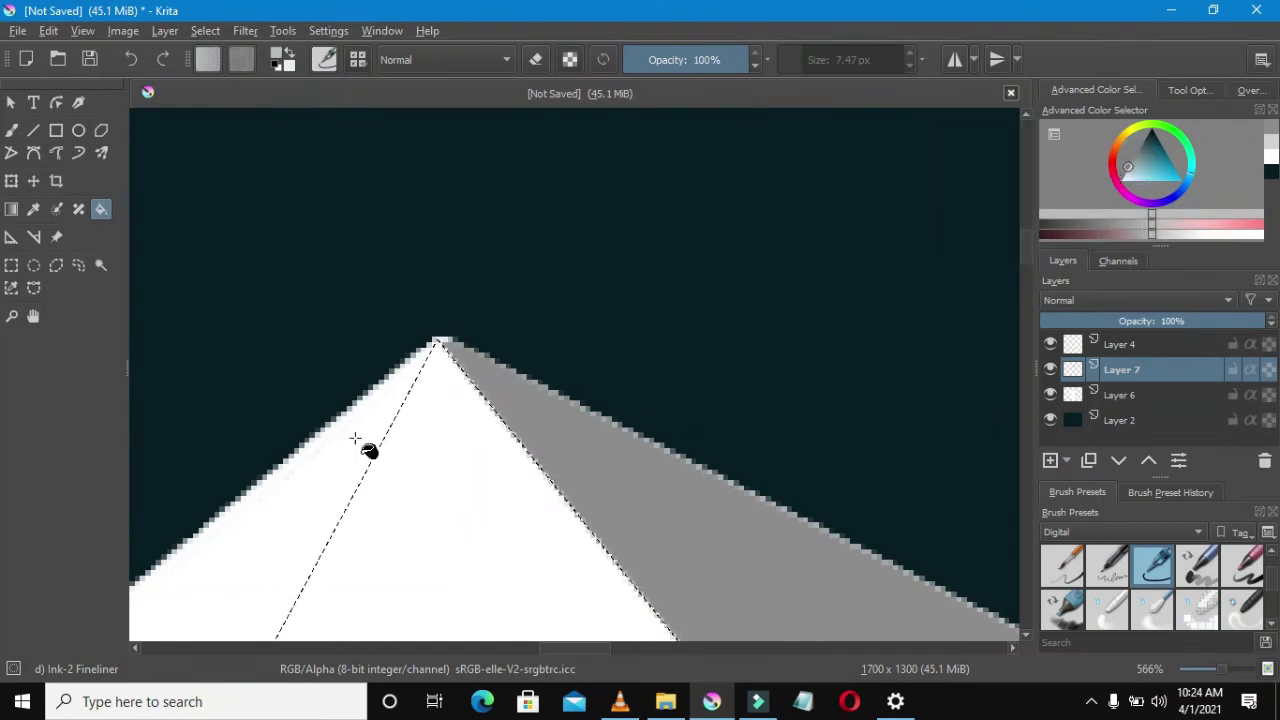
left_click(432, 486)
scroll(432, 486, "down", 3)
scroll(429, 486, "down", 2)
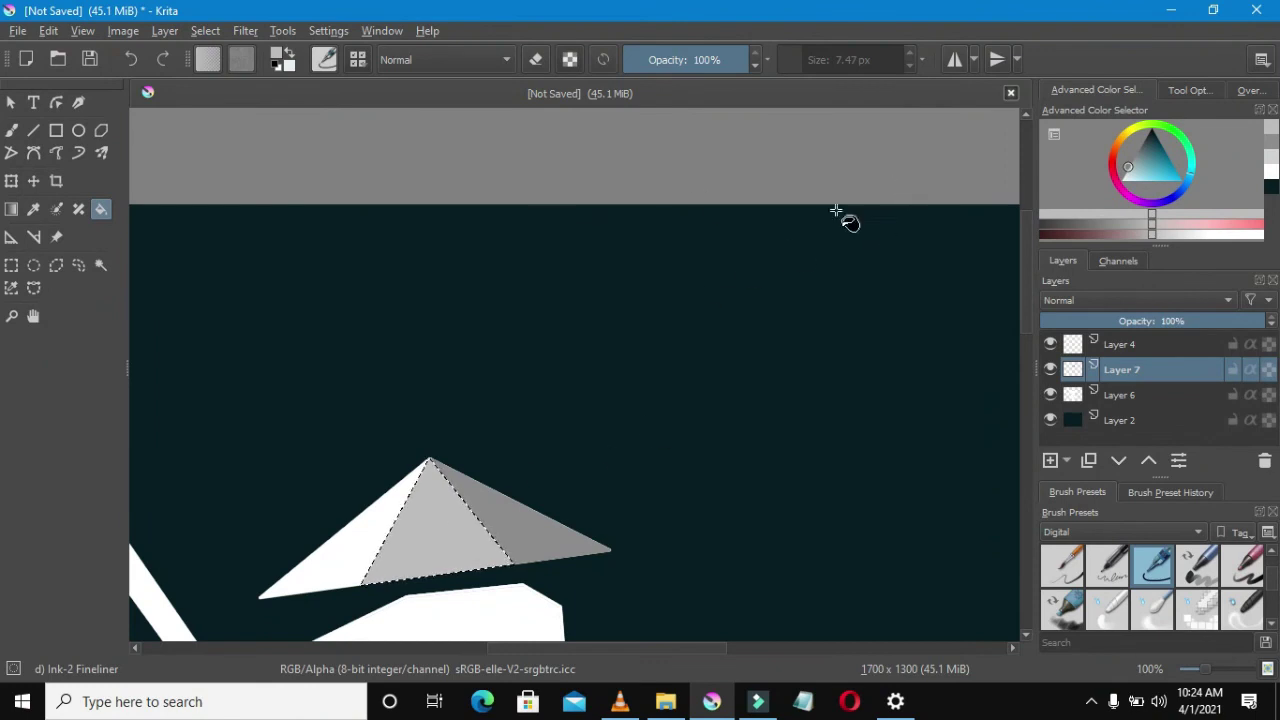
Try a near-white grey as the fill for the hat's middle section
left_click(1127, 176)
left_click_drag(1127, 176, 1116, 173)
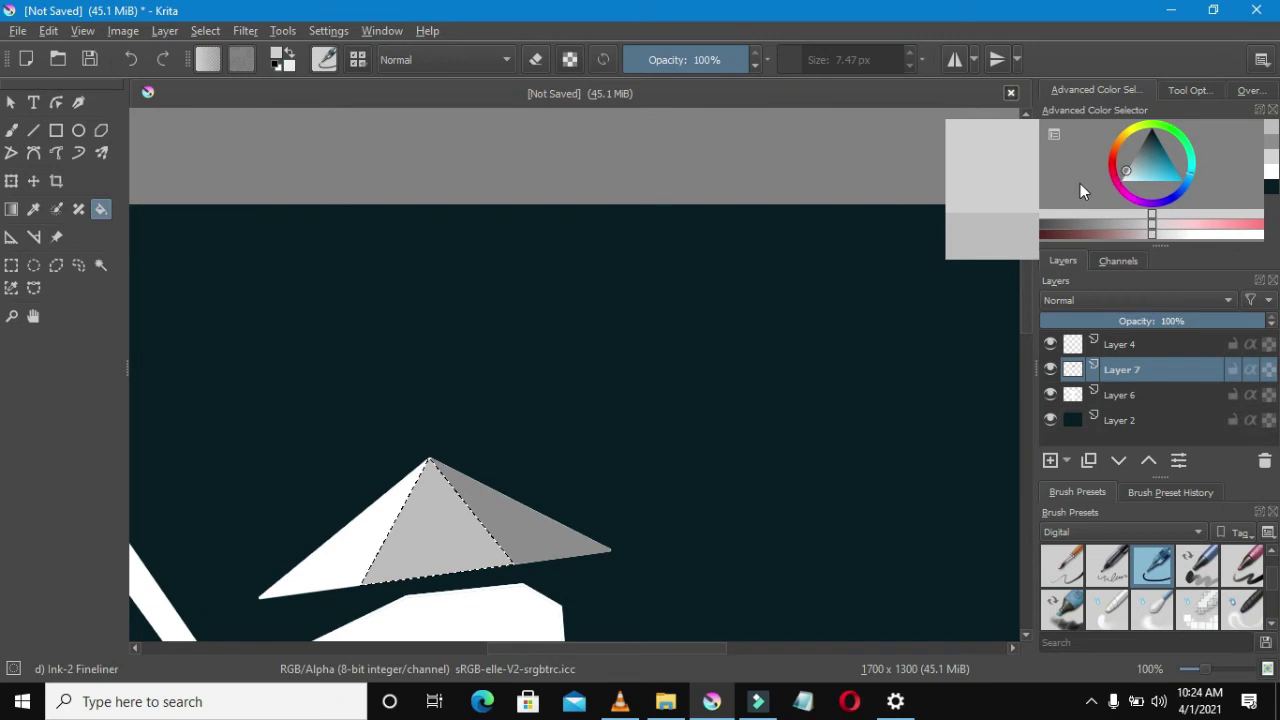
left_click(455, 516)
scroll(462, 530, "down", 1)
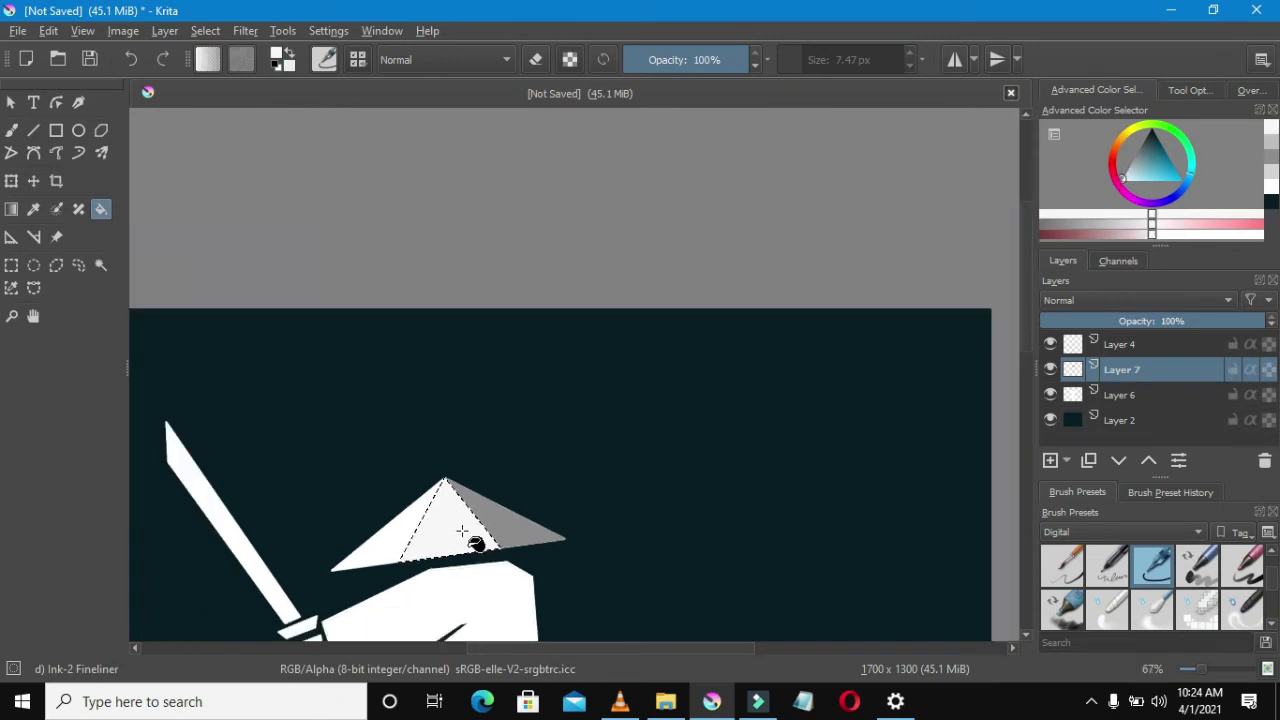
Refill the hat's middle section with a light grey between the white left side and the darker right-hand section
scroll(462, 530, "up", 4)
left_click(1131, 180)
left_click_drag(1131, 180, 1124, 172)
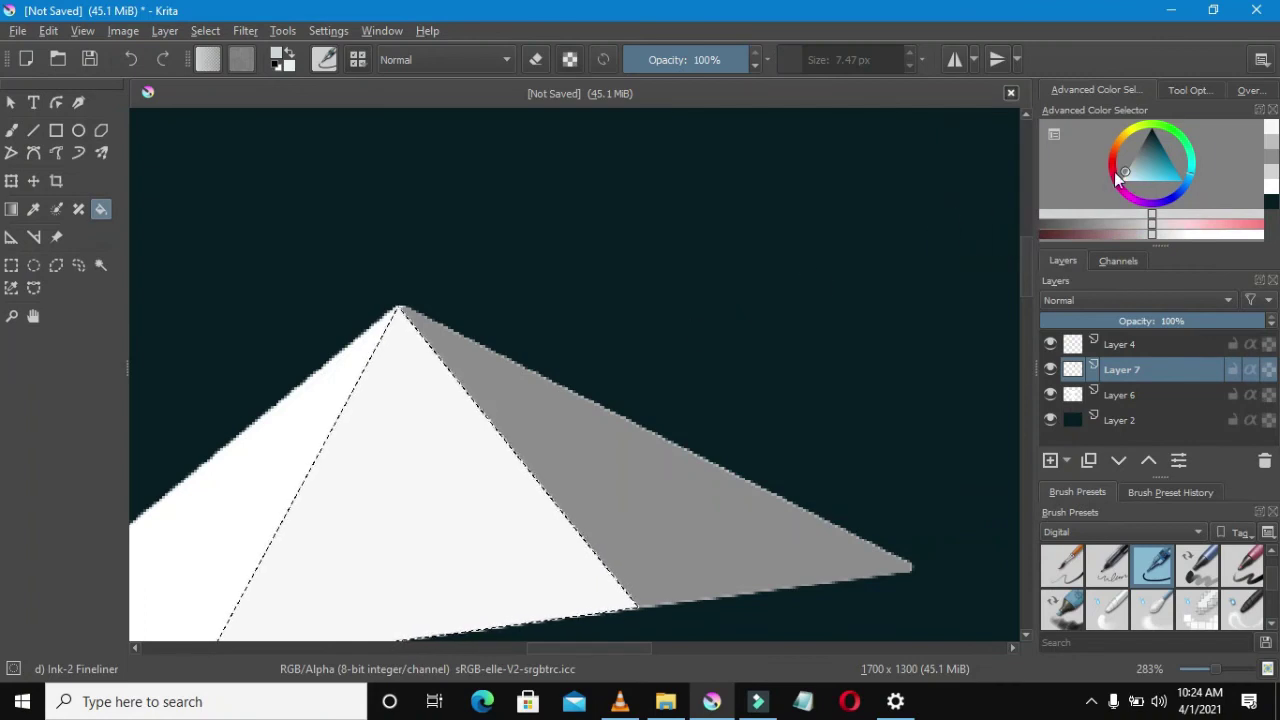
left_click(432, 446)
scroll(449, 466, "down", 4)
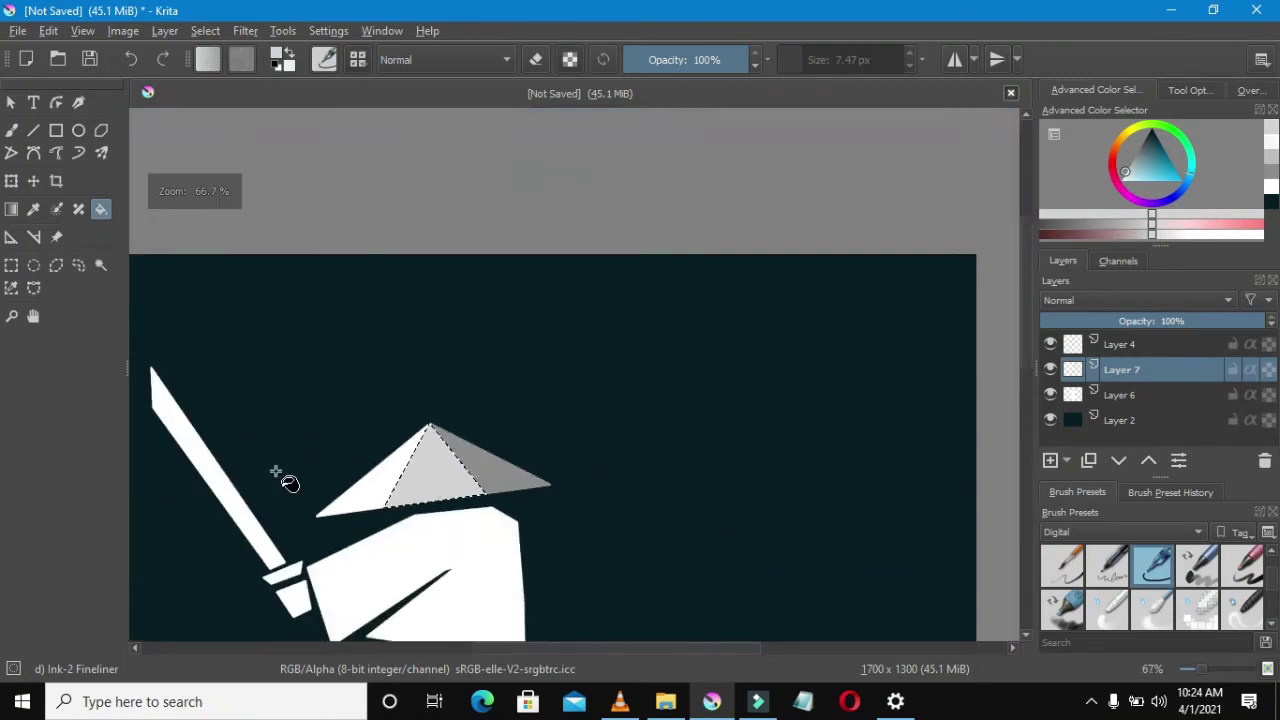
Start a shading selection on the robe's upper body at its top corner beneath the hat
scroll(476, 452, "down", 1)
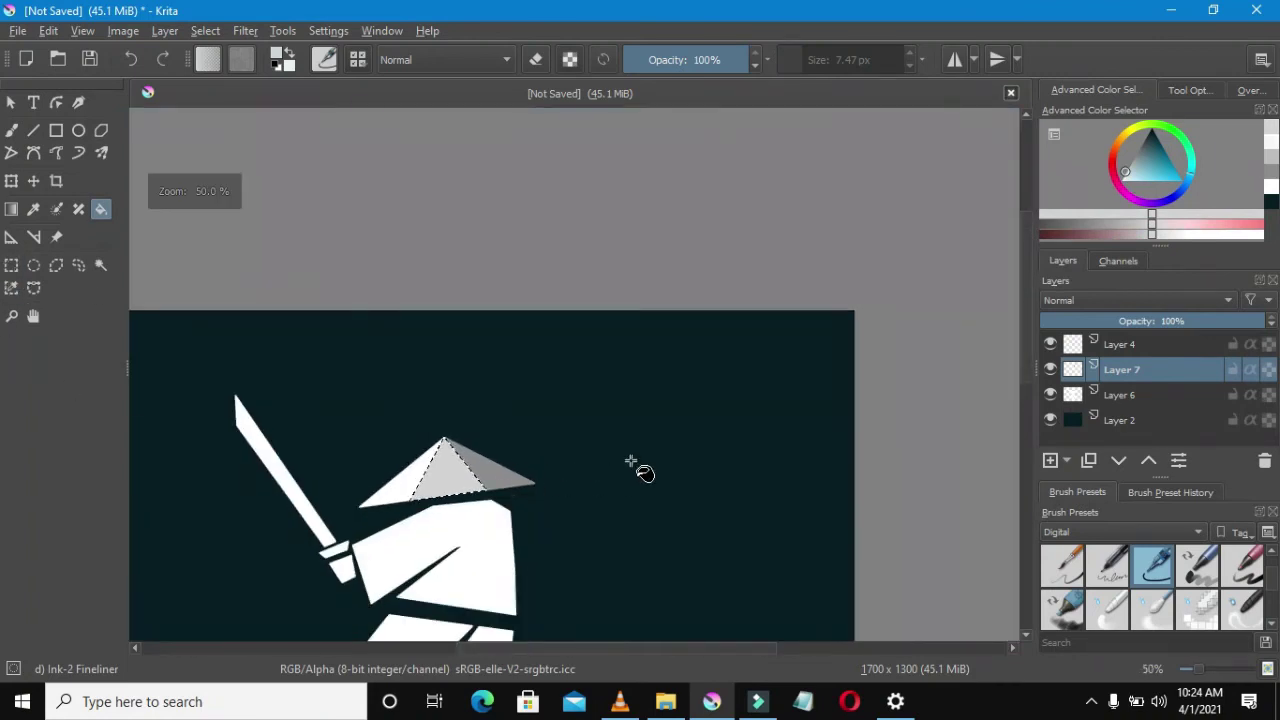
scroll(1033, 353, "down", 1)
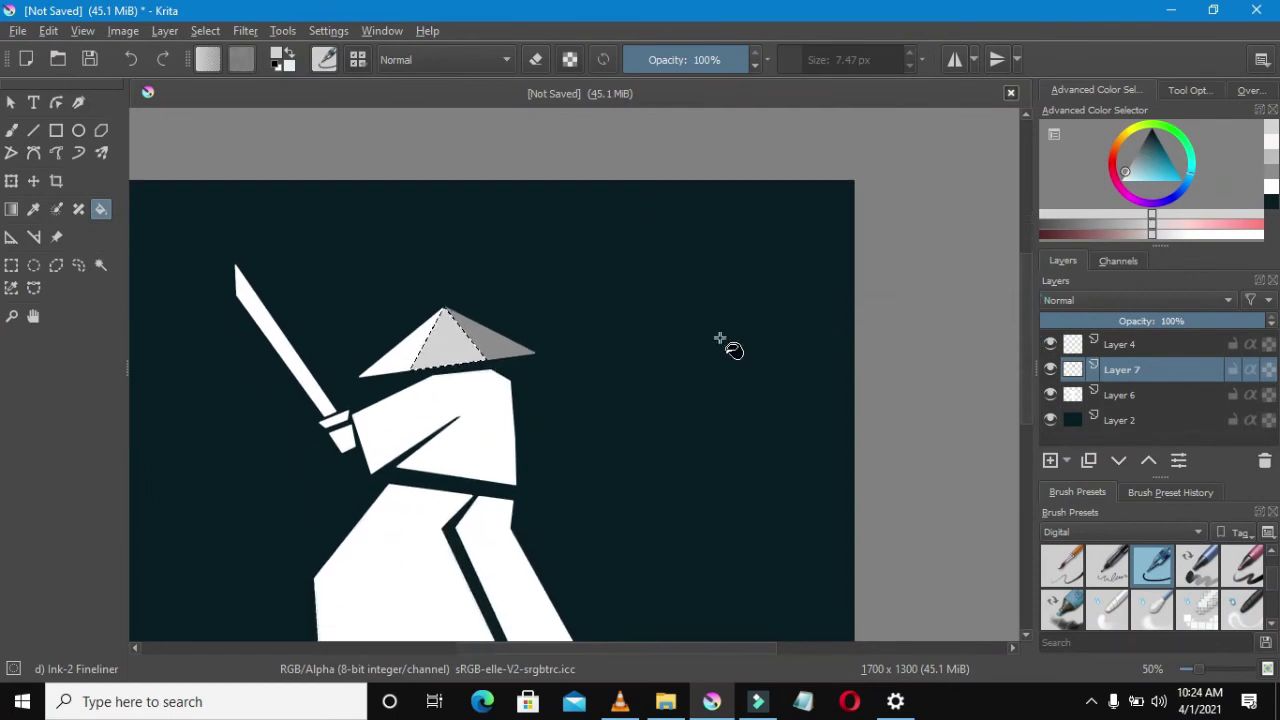
scroll(590, 356, "down", 2)
scroll(514, 332, "up", 3)
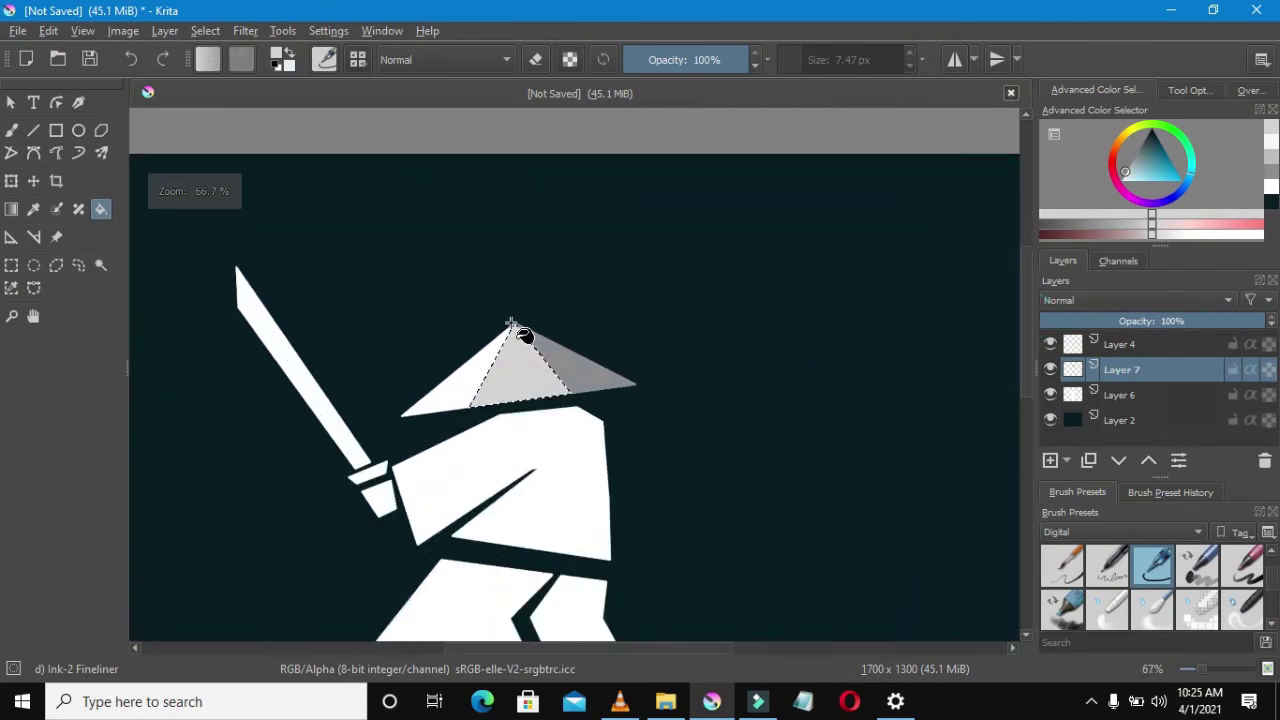
left_click(33, 288)
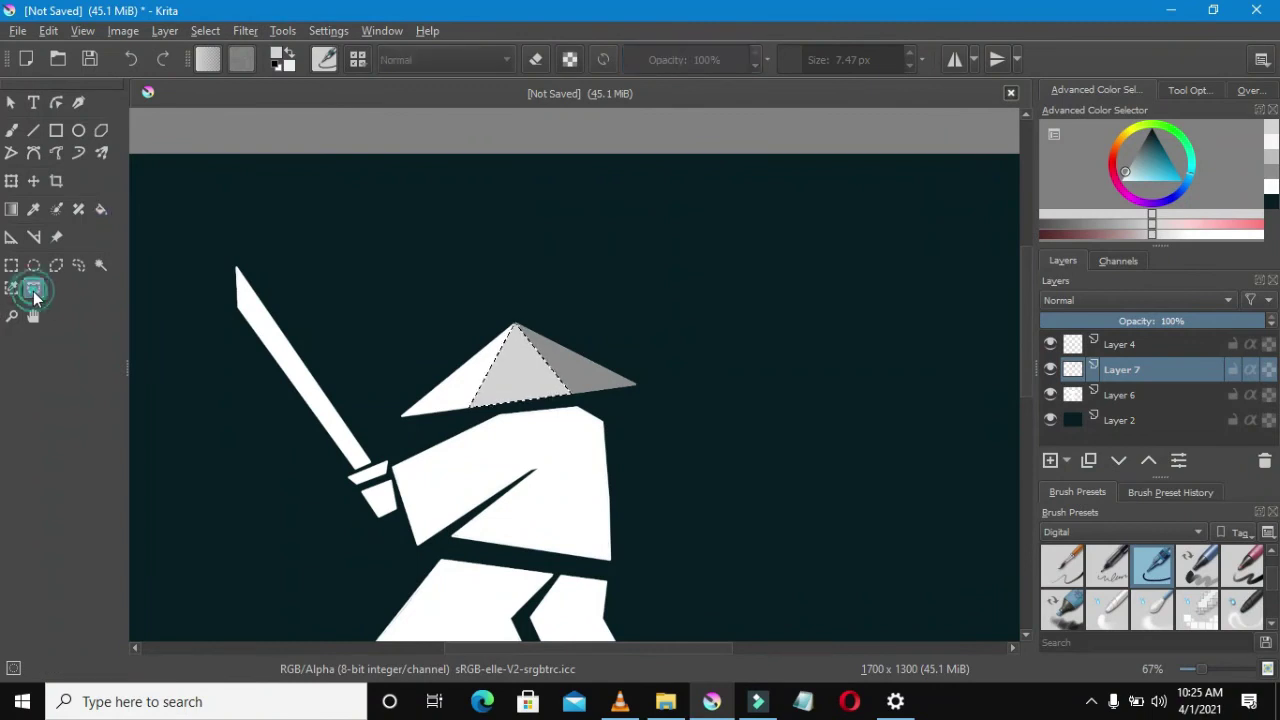
scroll(570, 456, "up", 3)
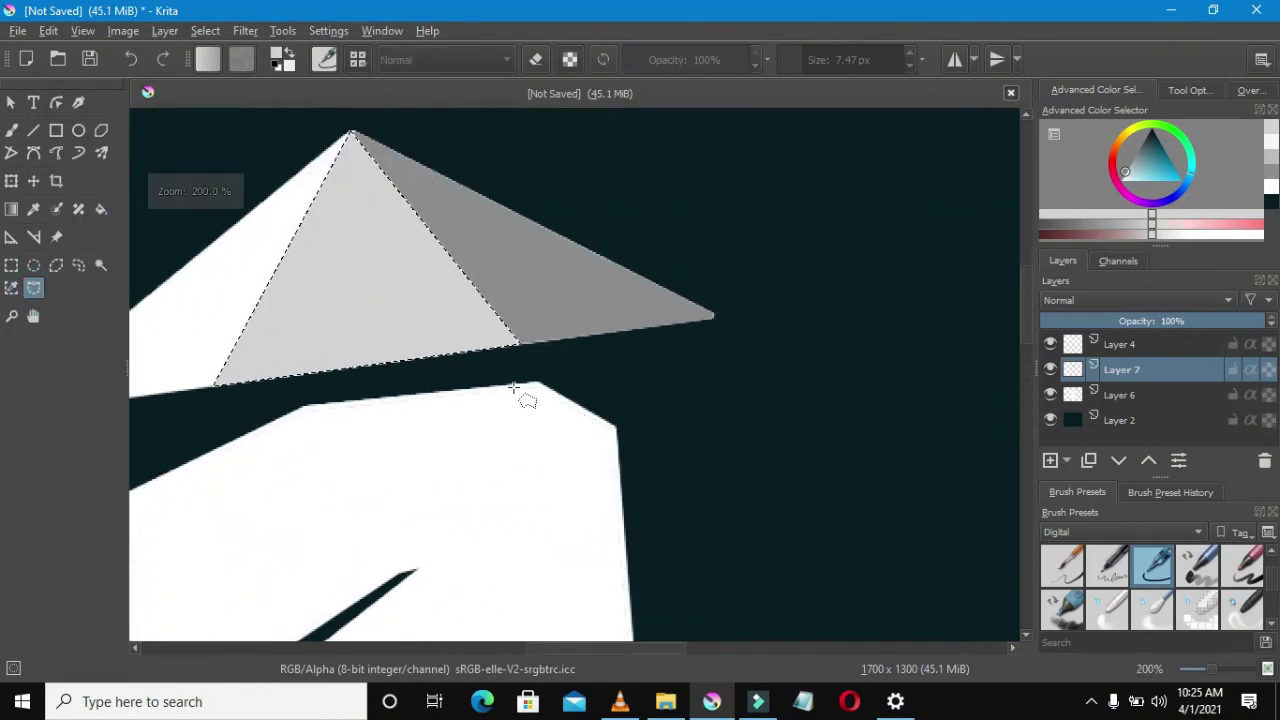
scroll(551, 387, "up", 1)
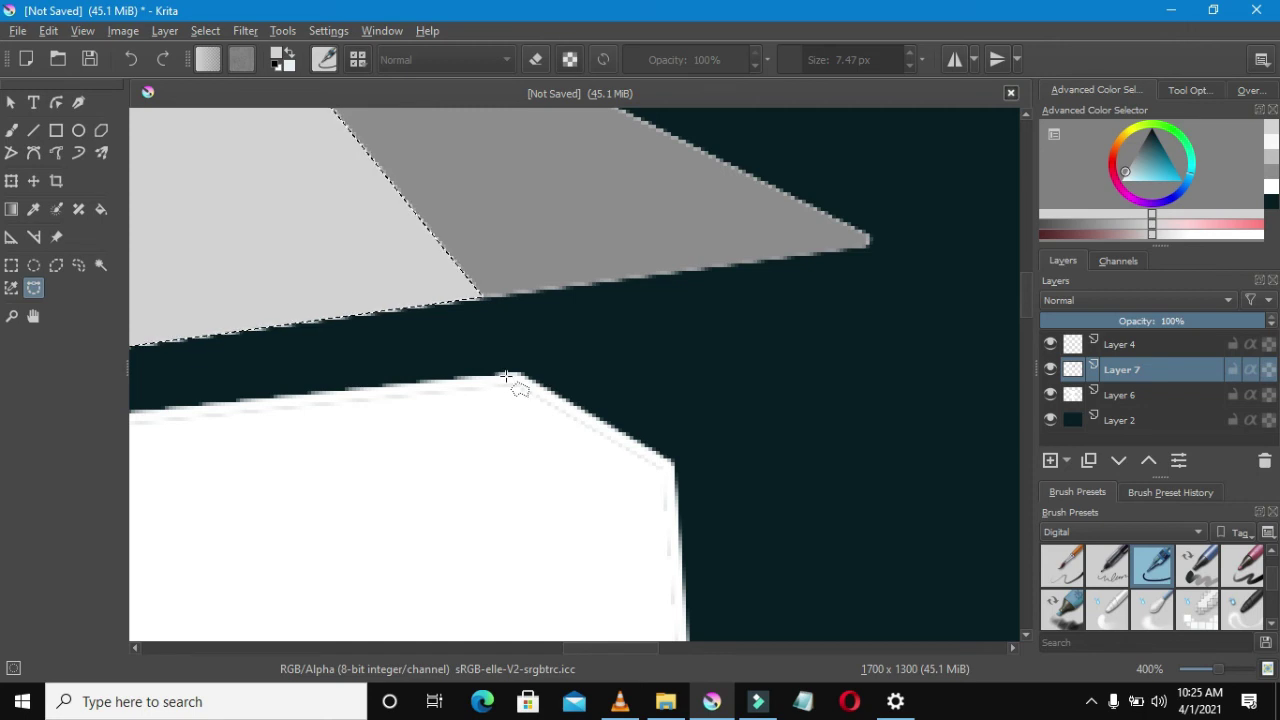
left_click(503, 376)
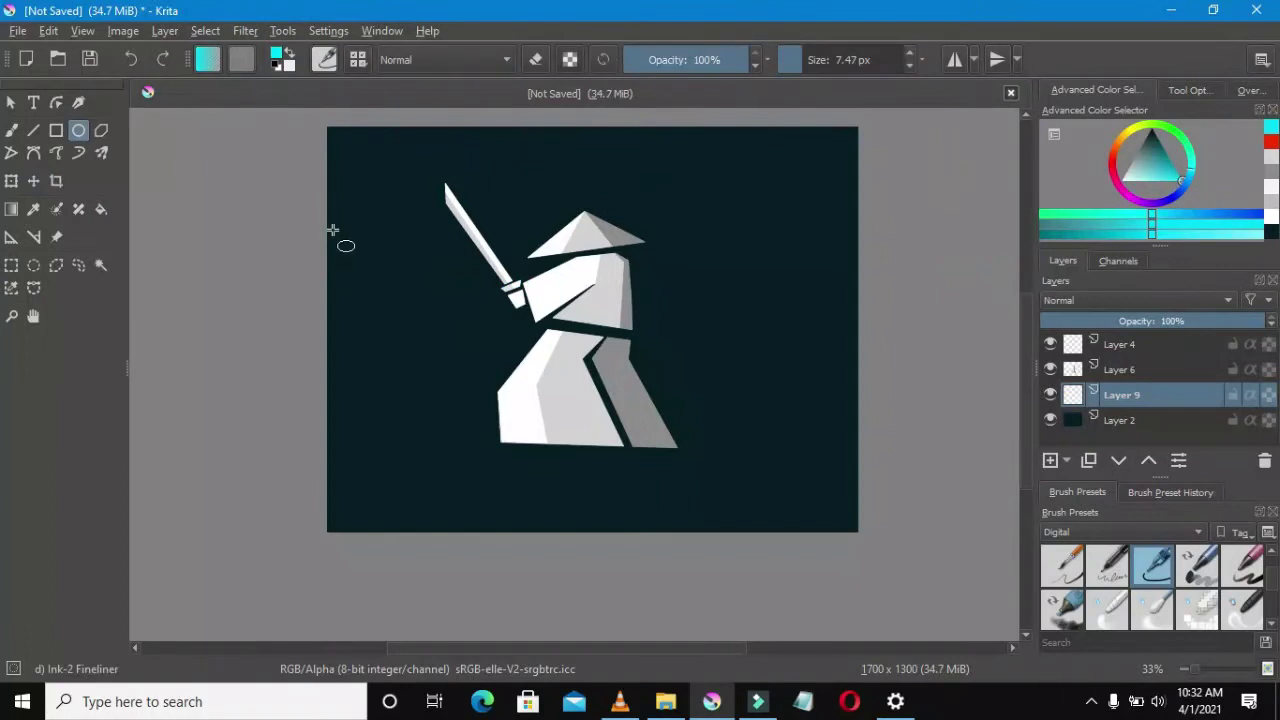
Draw a filled cyan circle on Layer 9 and place it behind the sword blade
left_click_drag(378, 206, 473, 264)
left_click(33, 180)
scroll(473, 264, "up", 3)
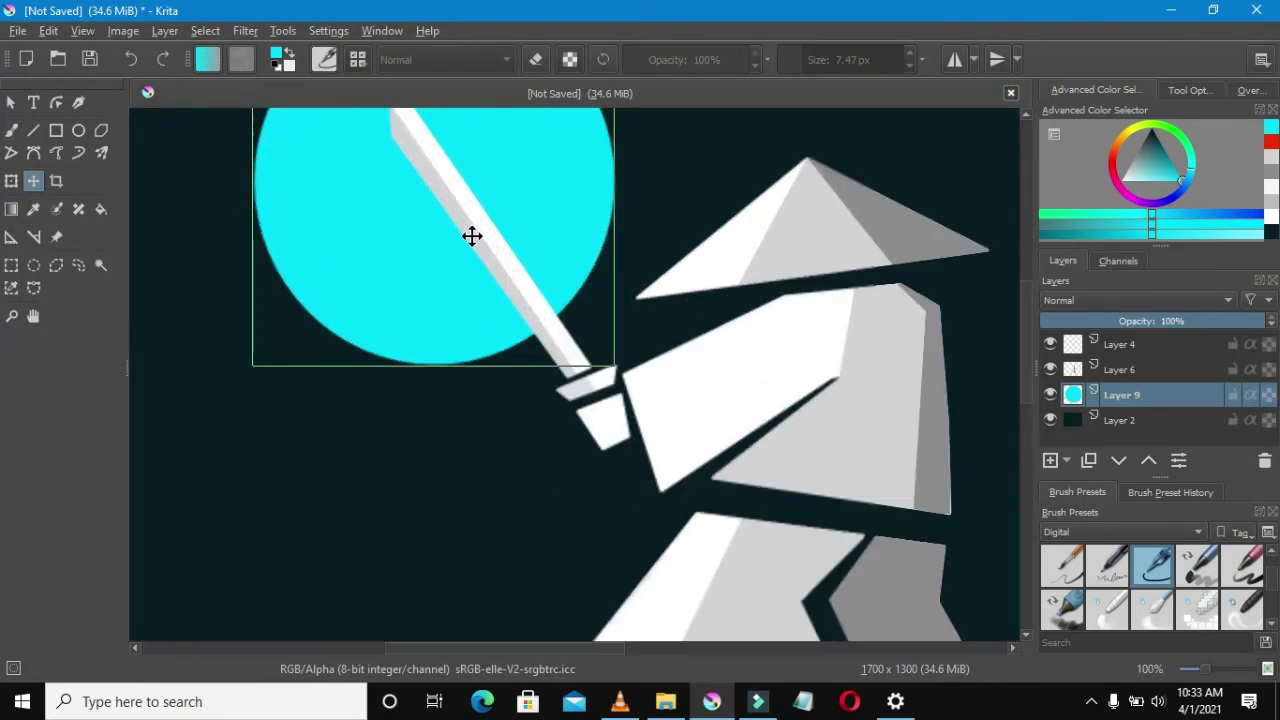
scroll(472, 236, "down", 2)
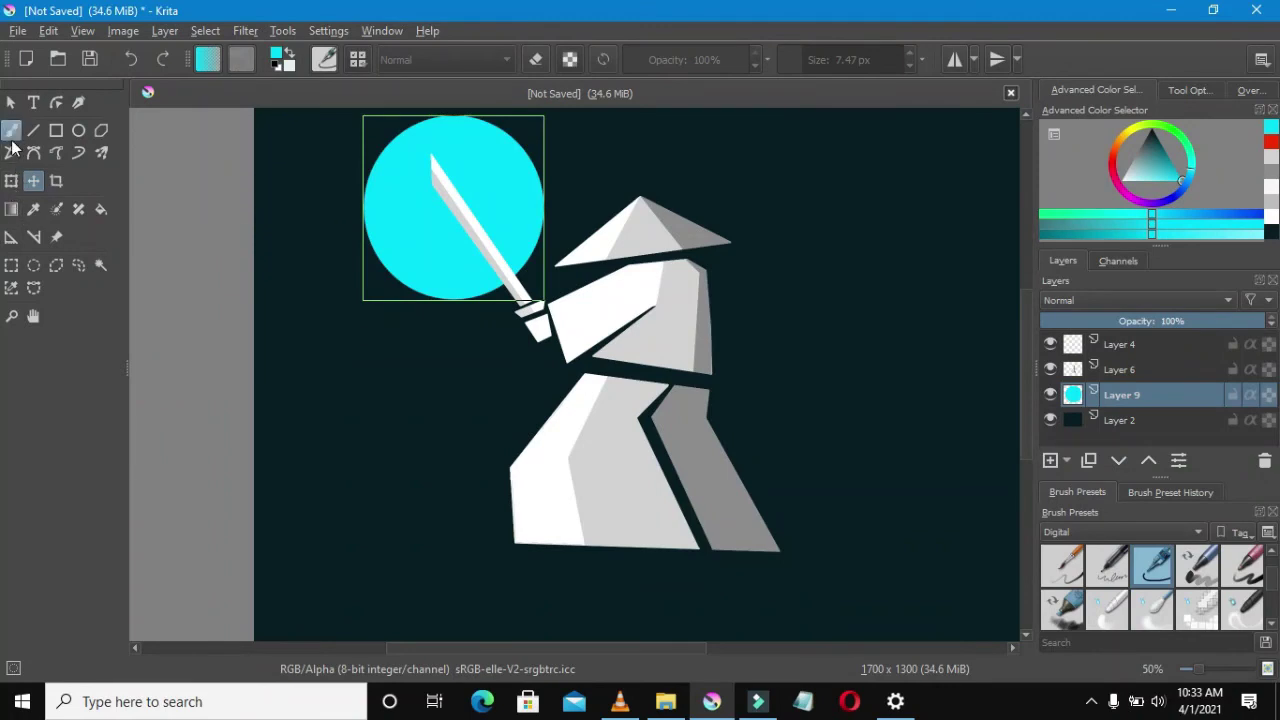
Erase a straight line through the cyan circle along the sword blade, using the Line tool in eraser mode at 19.83 px
left_click(34, 131)
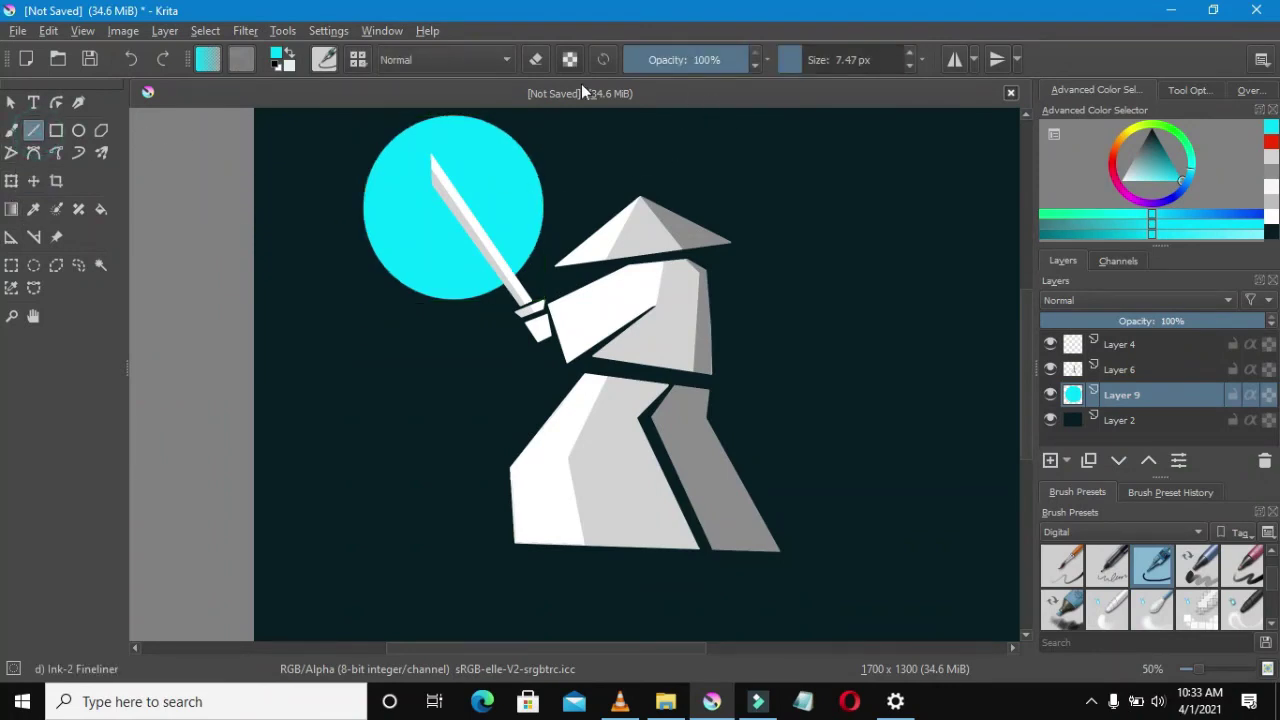
left_click(537, 66)
left_click_drag(777, 73, 830, 64)
left_click_drag(513, 281, 416, 152)
scroll(440, 170, "down", 3)
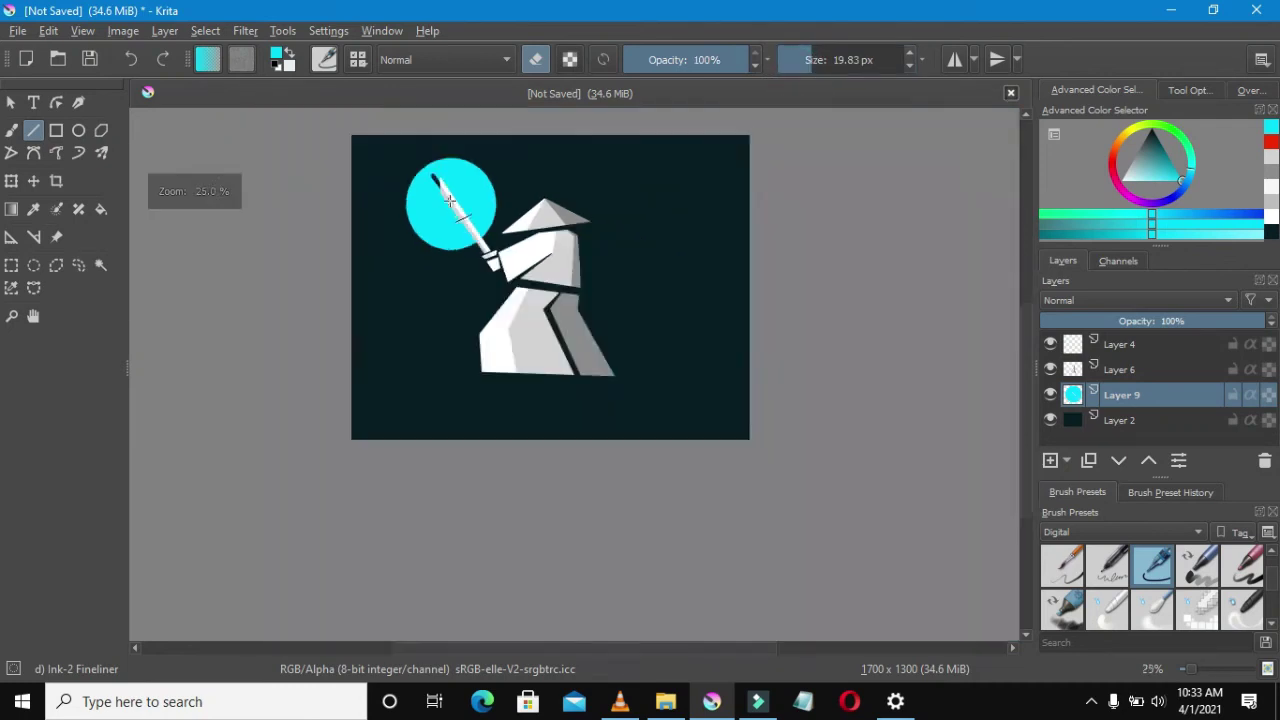
Undo the narrow erased lines across the cyan circle, both along the sword blade and beside it
scroll(454, 181, "up", 3)
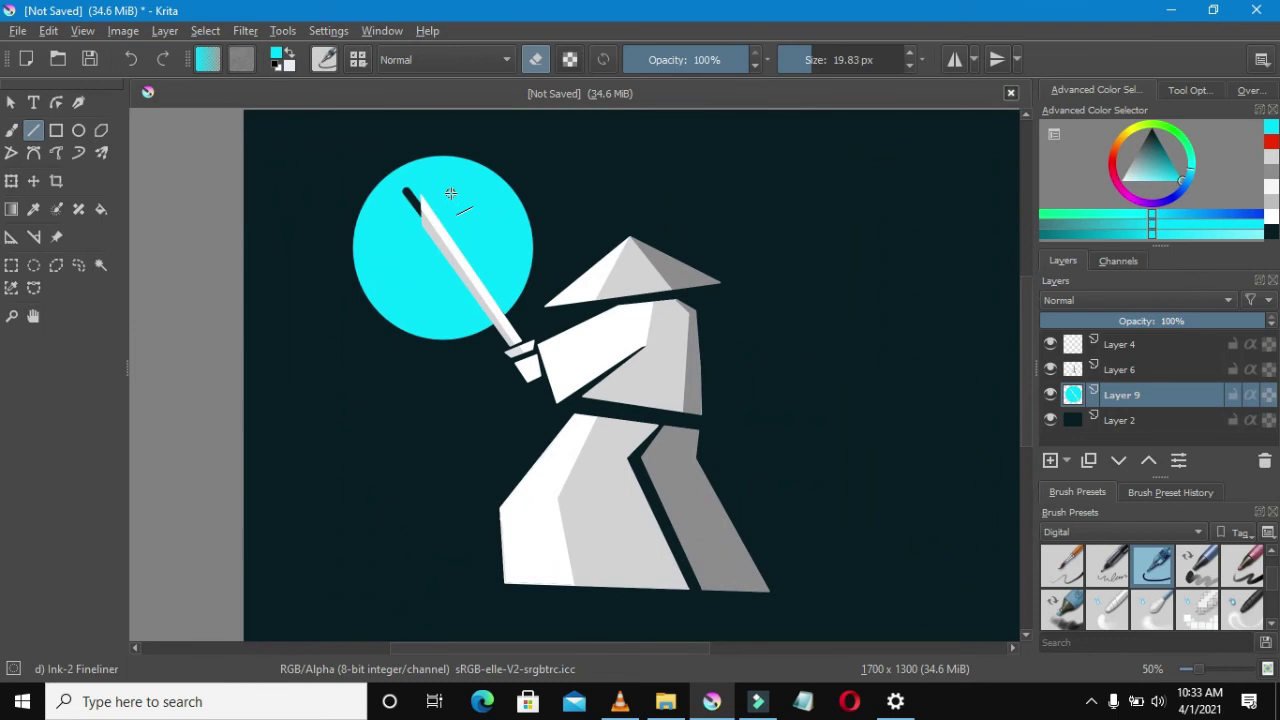
scroll(470, 250, "up", 1)
left_click_drag(372, 201, 456, 305)
scroll(456, 305, "down", 3)
scroll(440, 290, "up", 3)
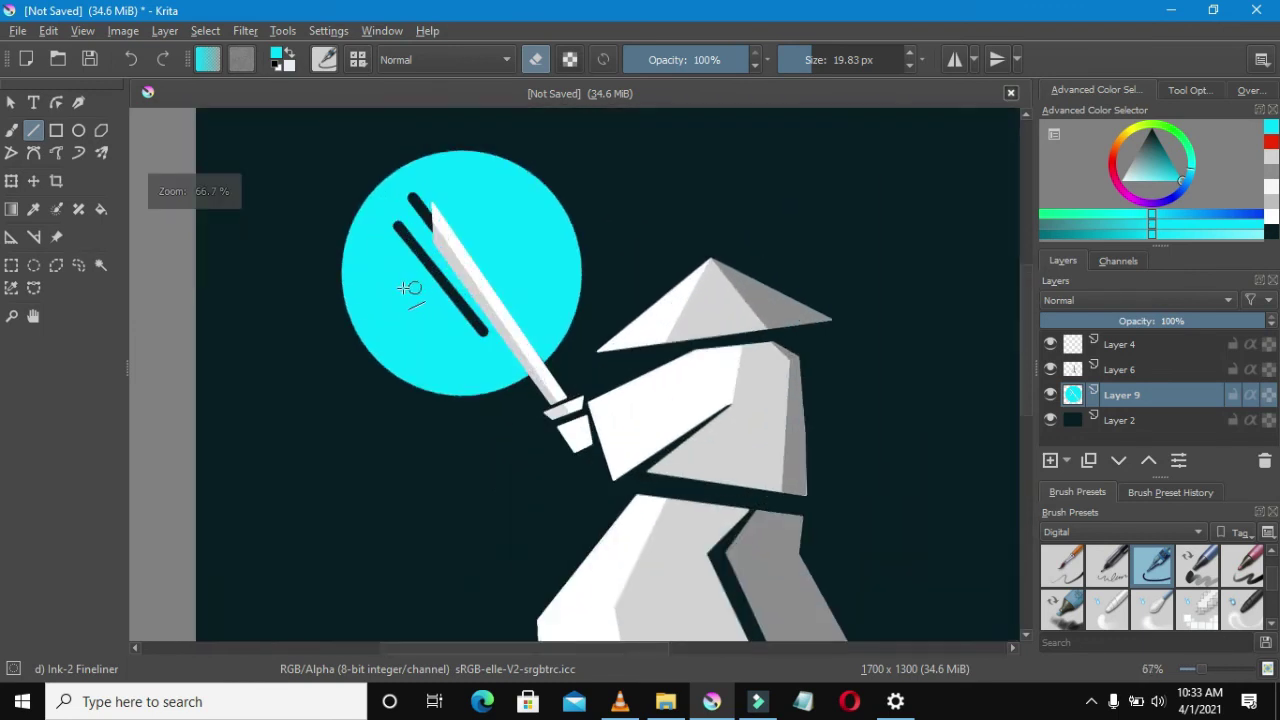
left_click(133, 59)
left_click(133, 59)
Try erasing a straight 50 px line through the cyan circle along the sword blade
left_click_drag(802, 60, 828, 60)
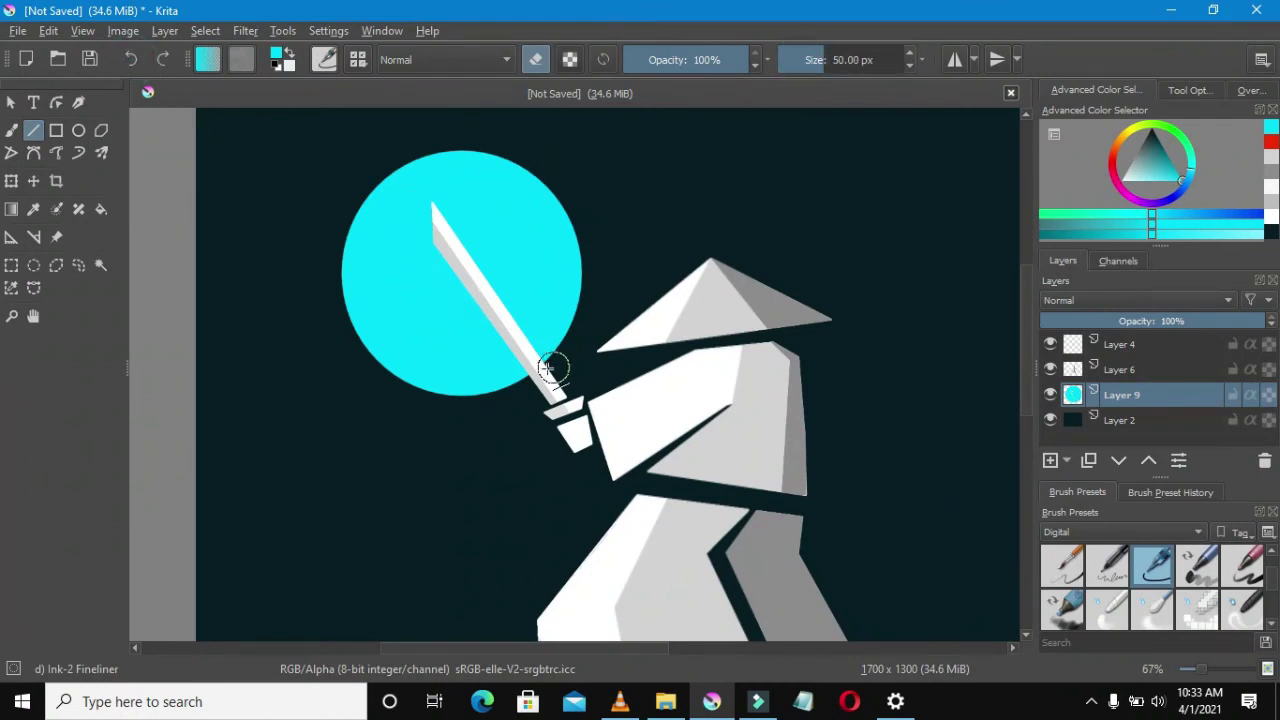
left_click_drag(541, 368, 424, 212)
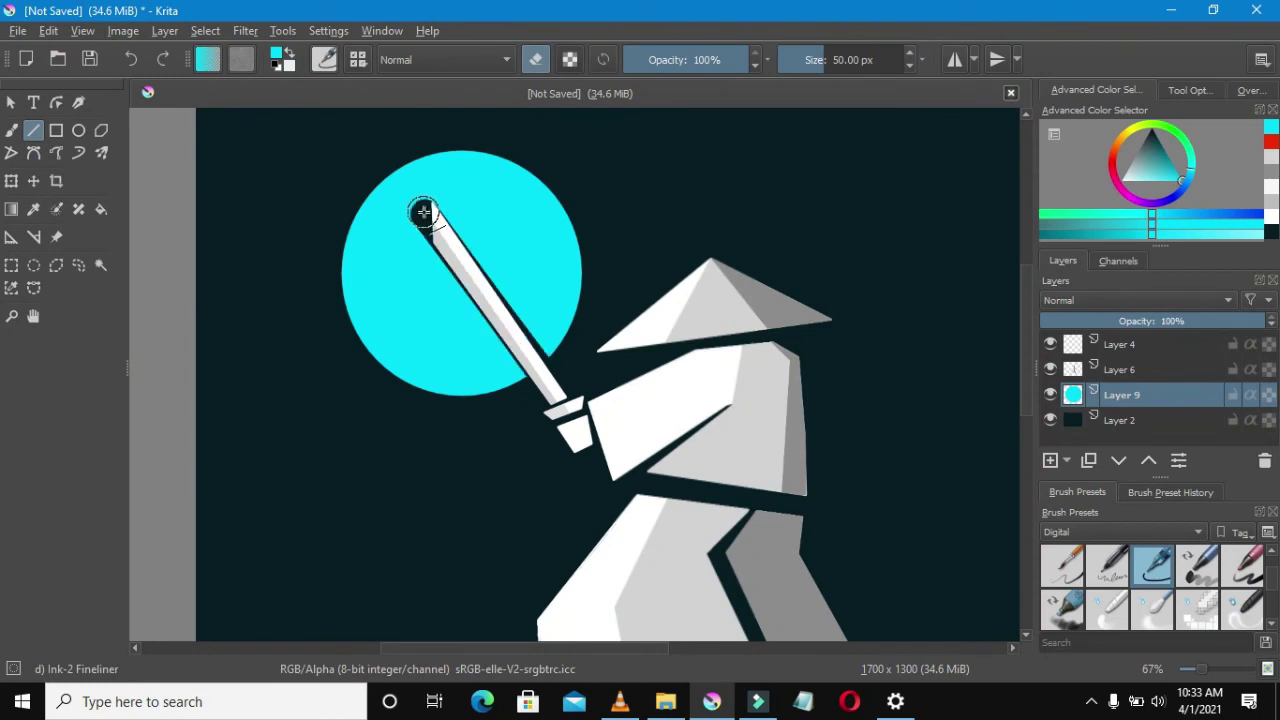
scroll(432, 219, "down", 4)
scroll(420, 235, "up", 3)
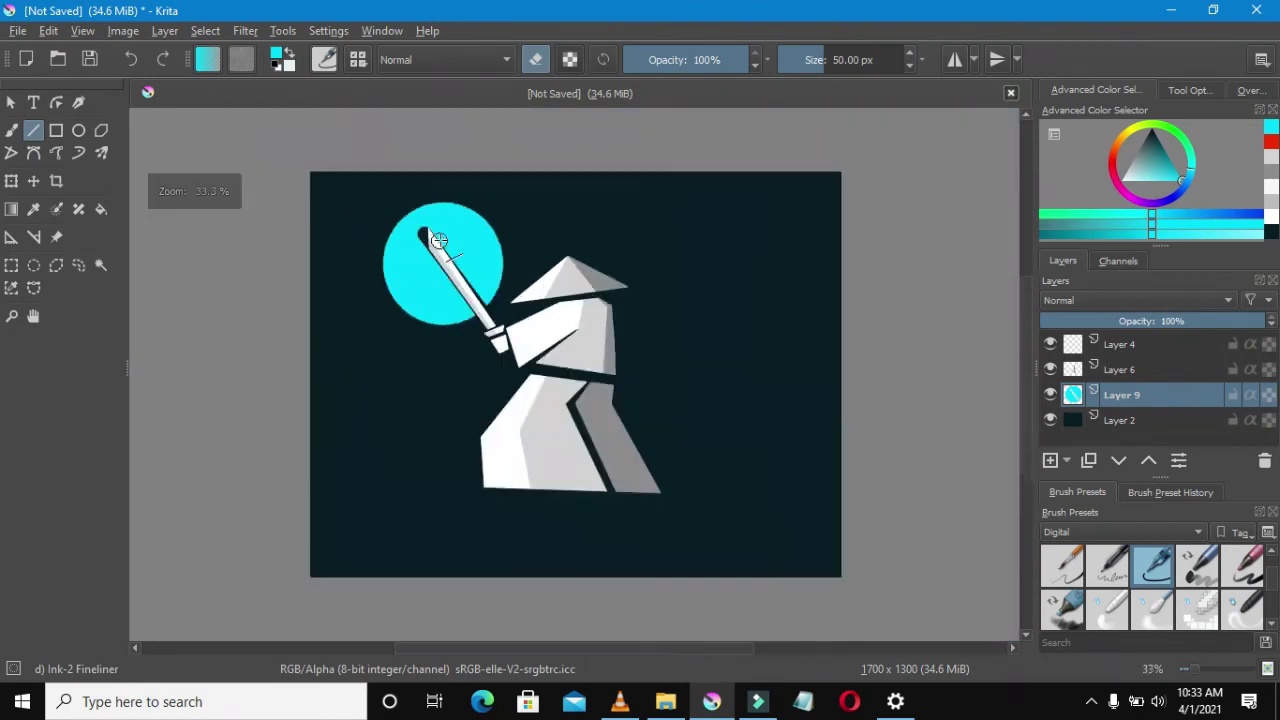
scroll(425, 226, "up", 1)
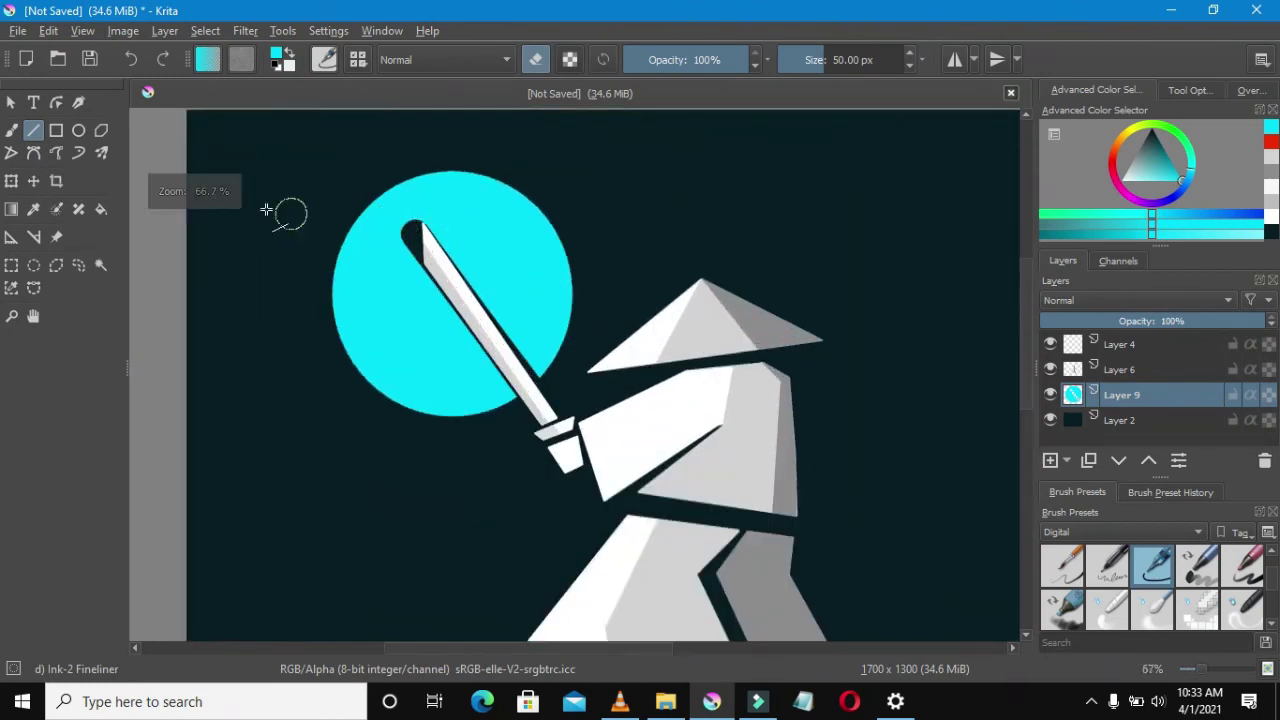
left_click(130, 59)
Erase a wider straight line through the cyan circle along the sword blade at 70.71 px
left_click(823, 60)
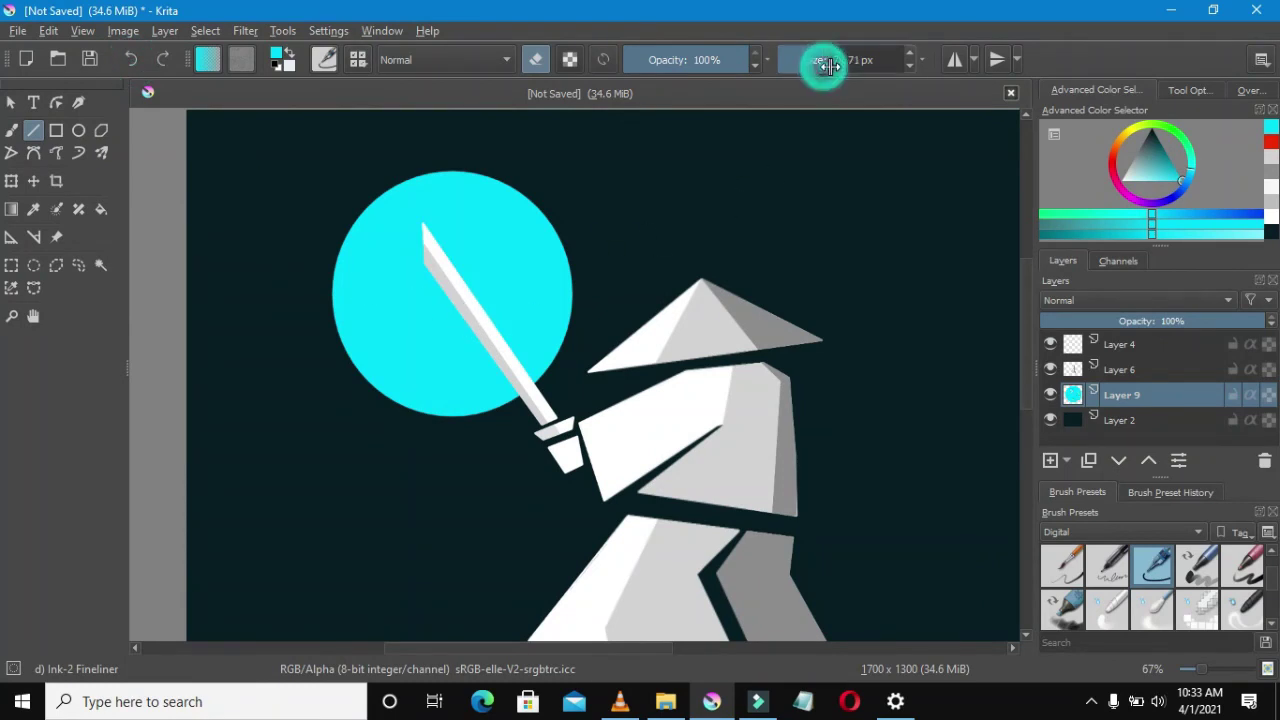
left_click_drag(534, 390, 420, 236)
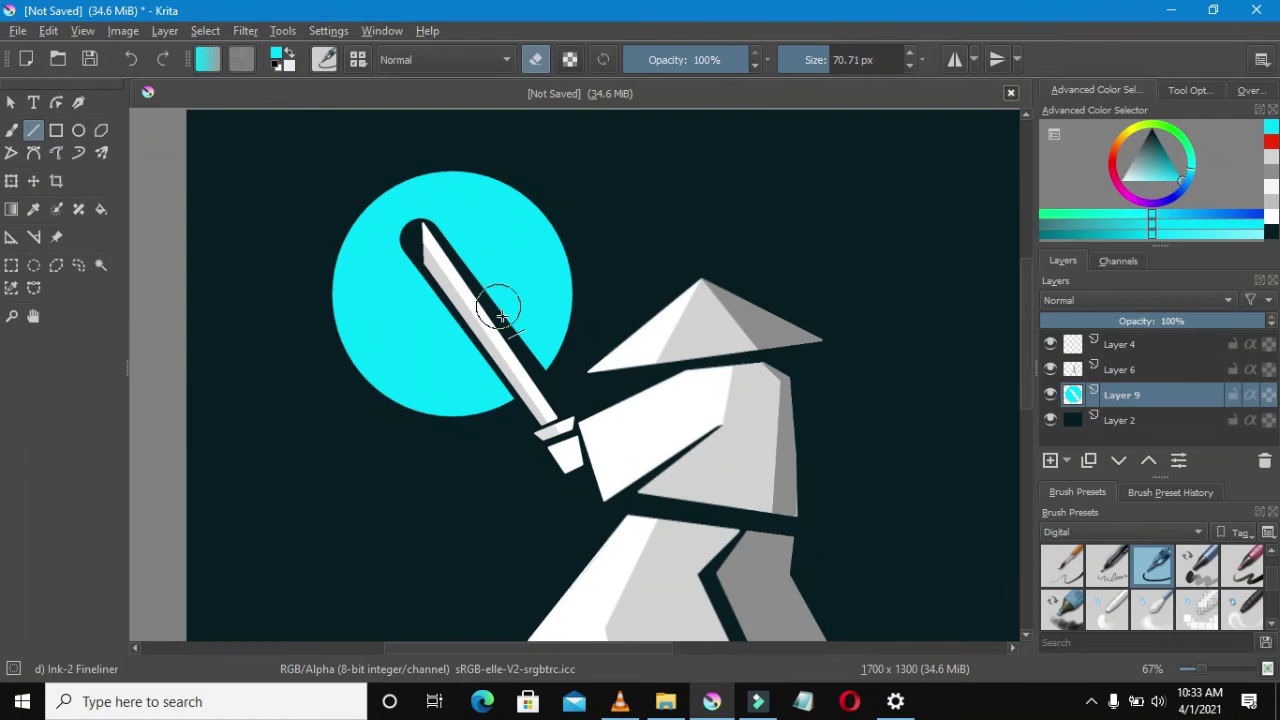
scroll(448, 306, "down", 5)
scroll(455, 313, "up", 2)
scroll(455, 313, "up", 1)
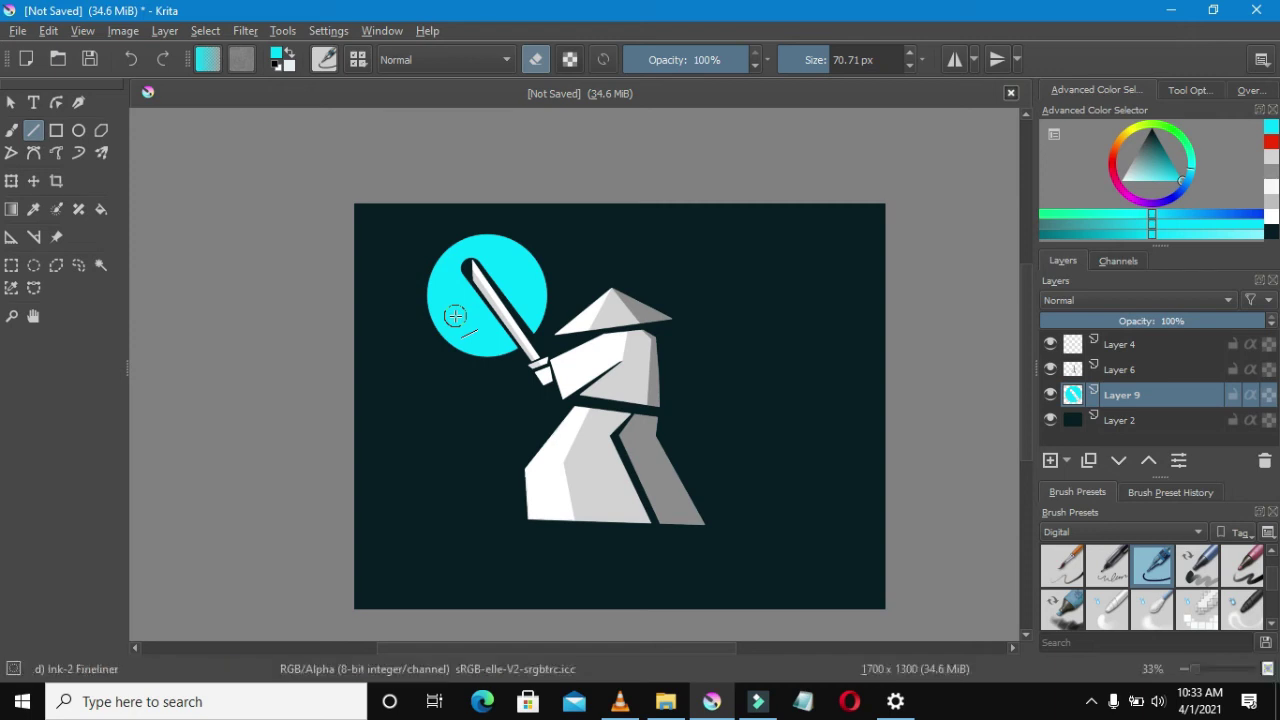
scroll(430, 252, "up", 3)
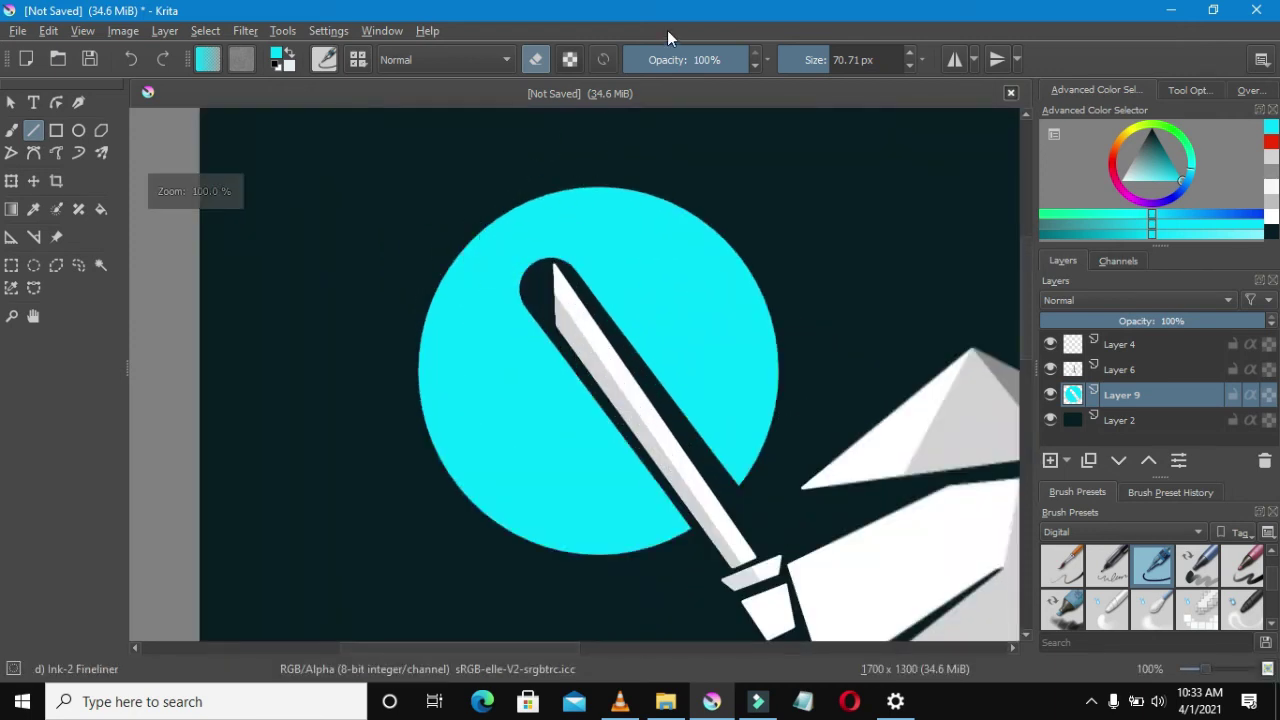
Paint cyan with the 70.71 px freehand brush over the rounded end of the erased gap to taper it around the blade tip
left_click(11, 131)
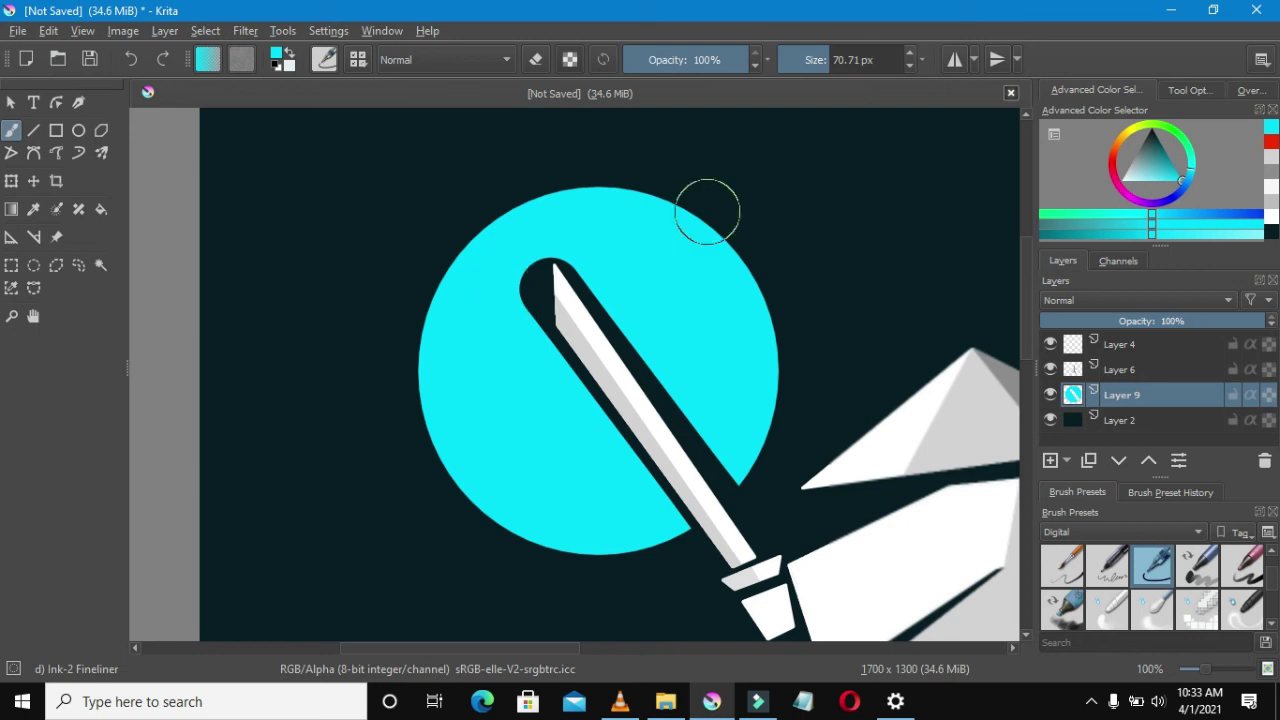
left_click_drag(531, 260, 500, 291)
scroll(500, 291, "down", 3)
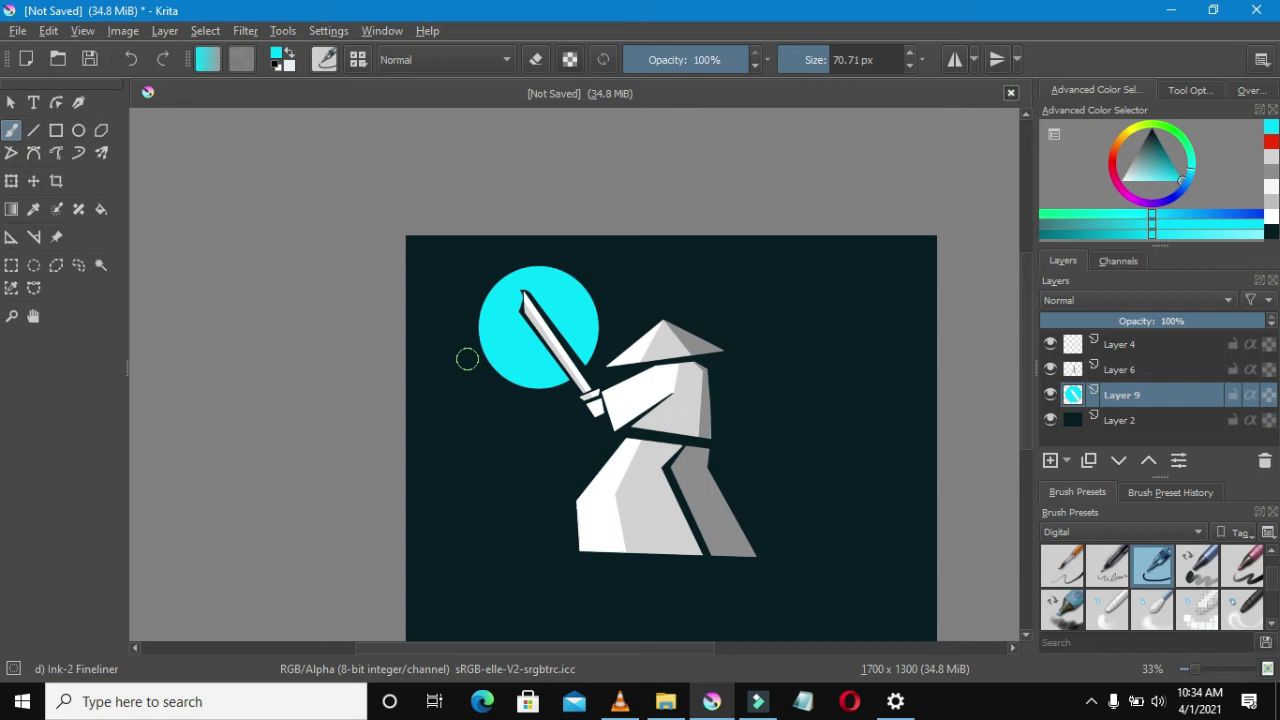
scroll(640, 300, "down", 3)
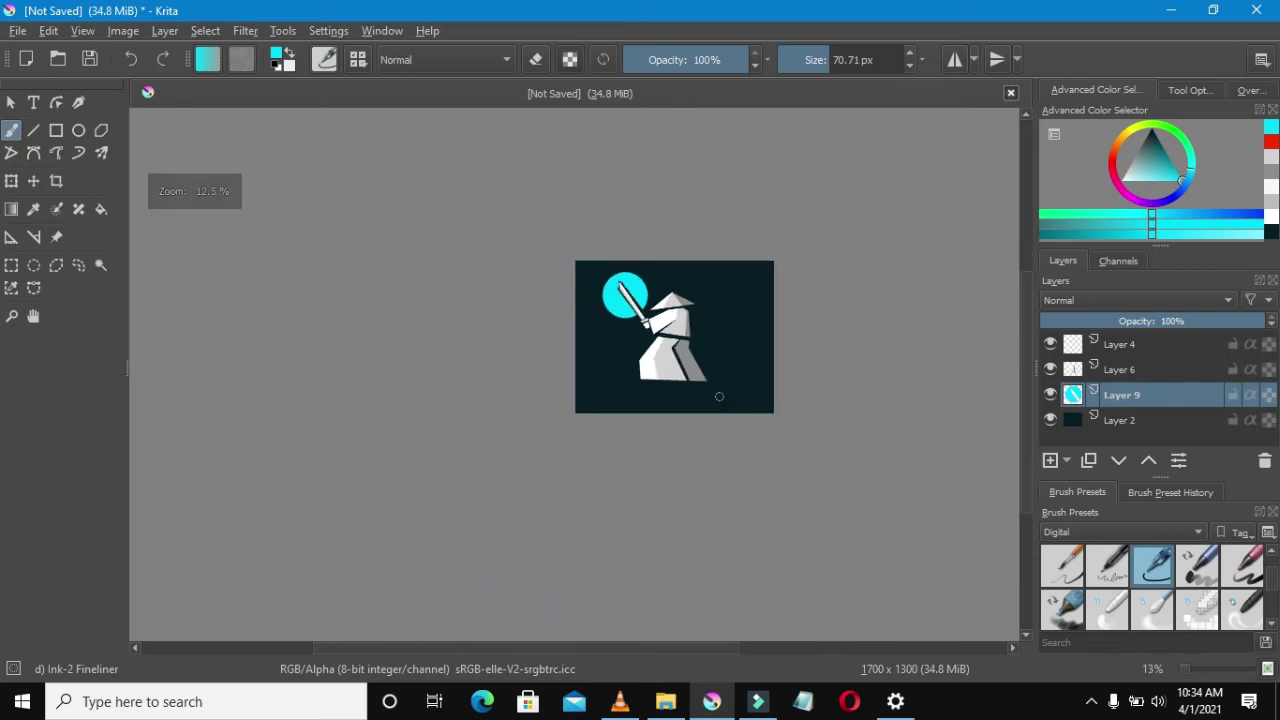
scroll(719, 396, "up", 4)
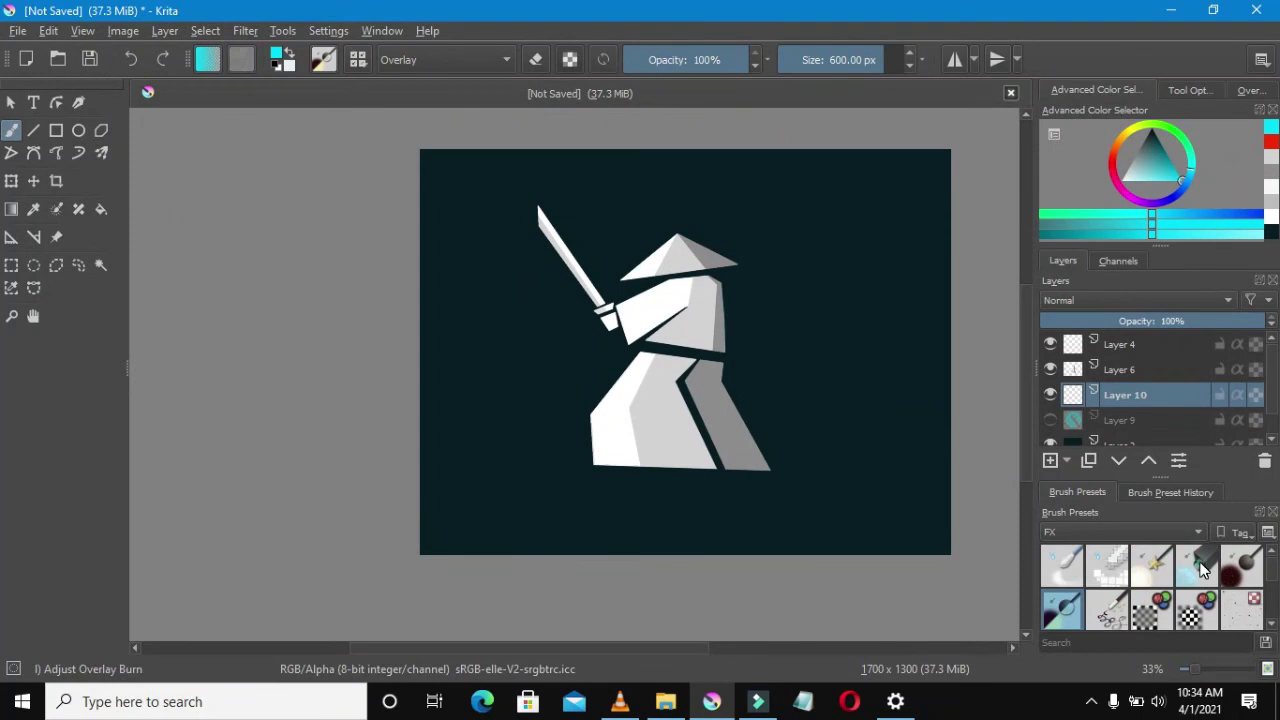
Stamp a soft cyan glow behind the sword blade on Layer 10 using the Adjust Lighten brush at 600 px
left_click(1203, 570)
left_click(557, 250)
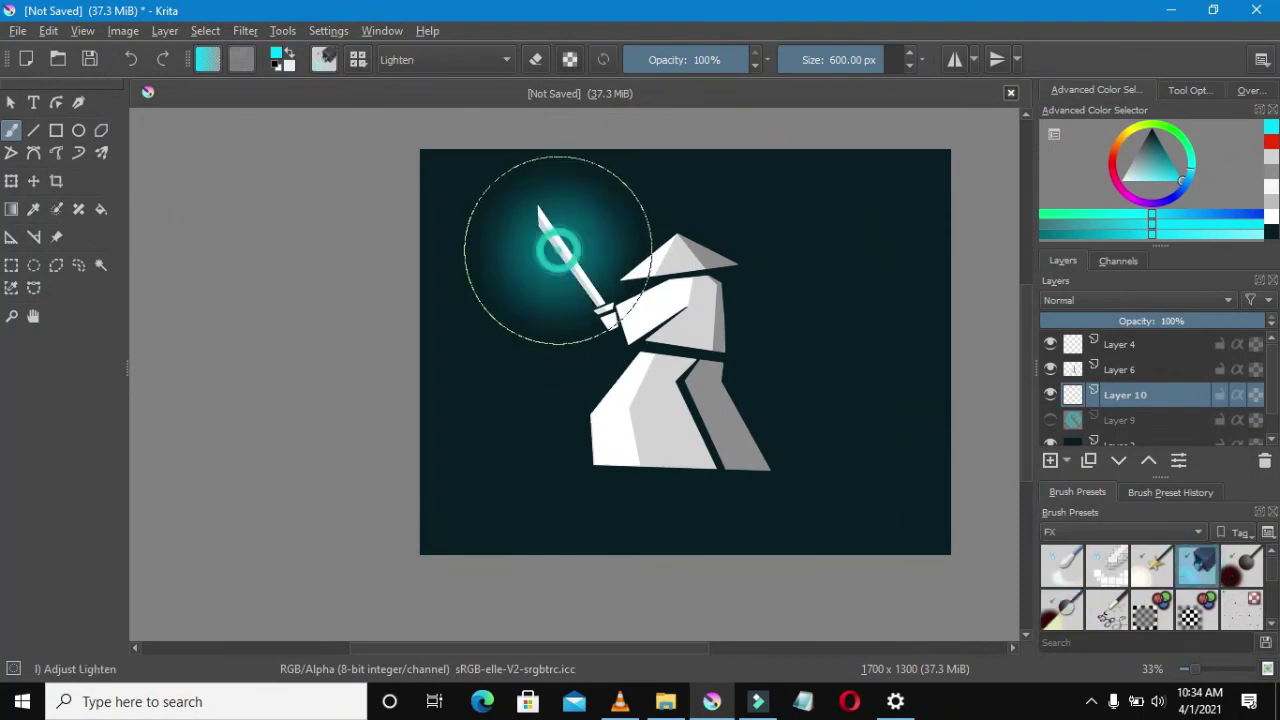
scroll(557, 250, "down", 3)
scroll(545, 235, "up", 3)
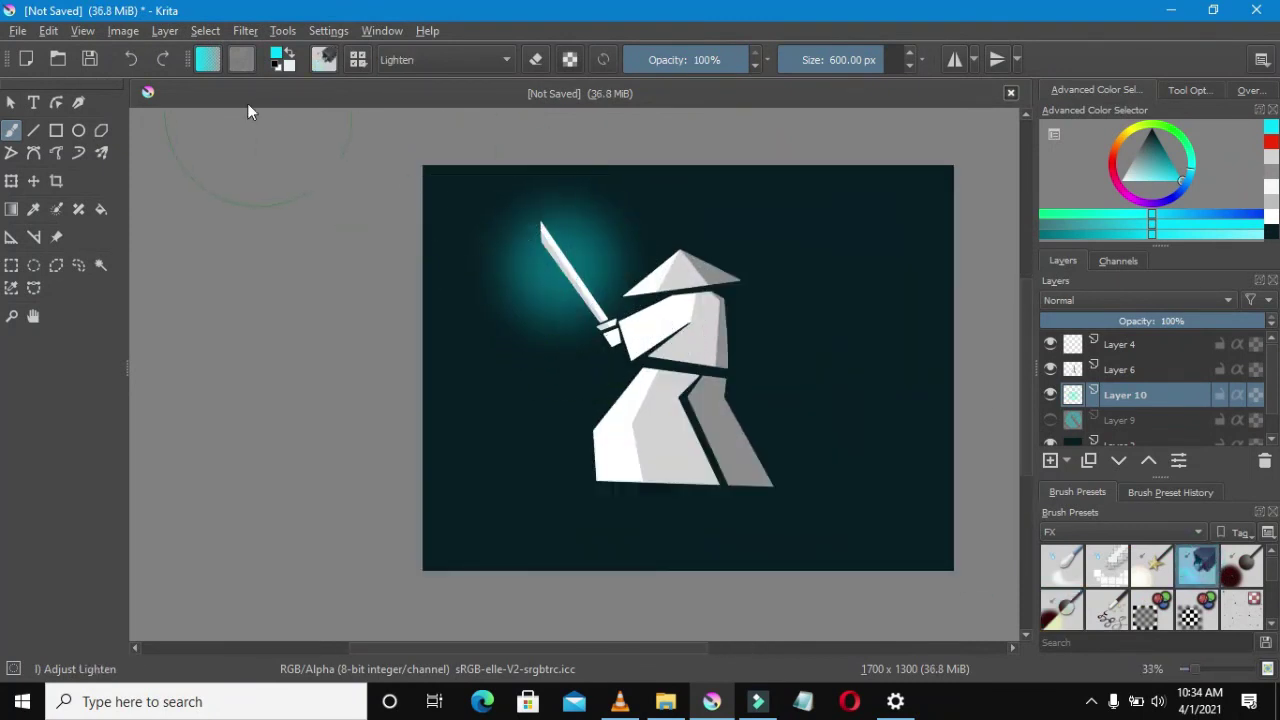
left_click(138, 62)
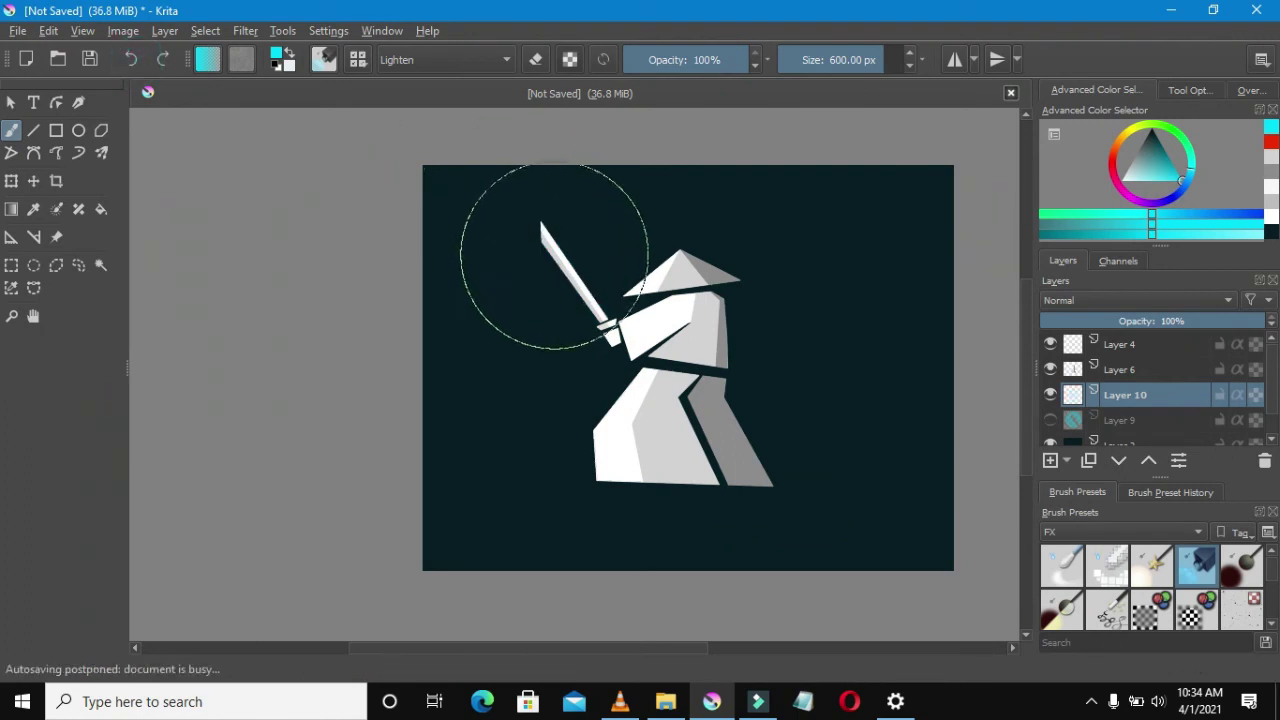
left_click(560, 263)
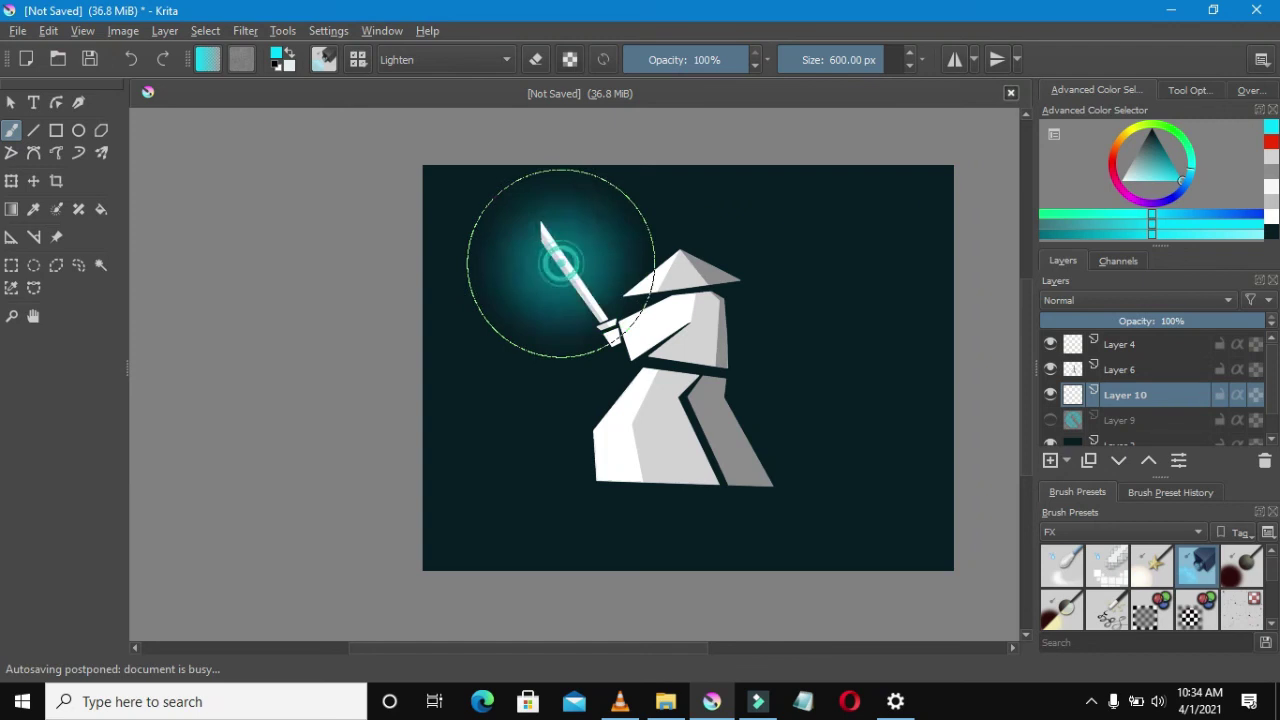
scroll(586, 257, "down", 3)
scroll(590, 323, "up", 4)
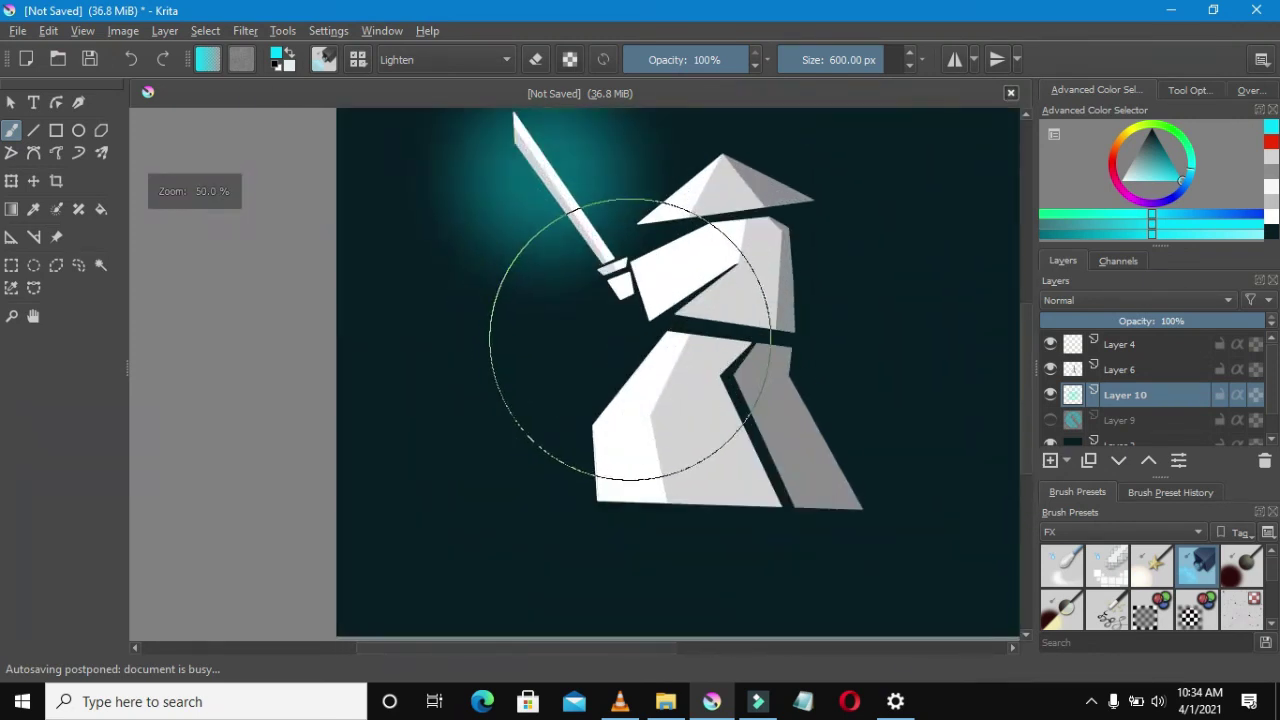
scroll(586, 330, "down", 2)
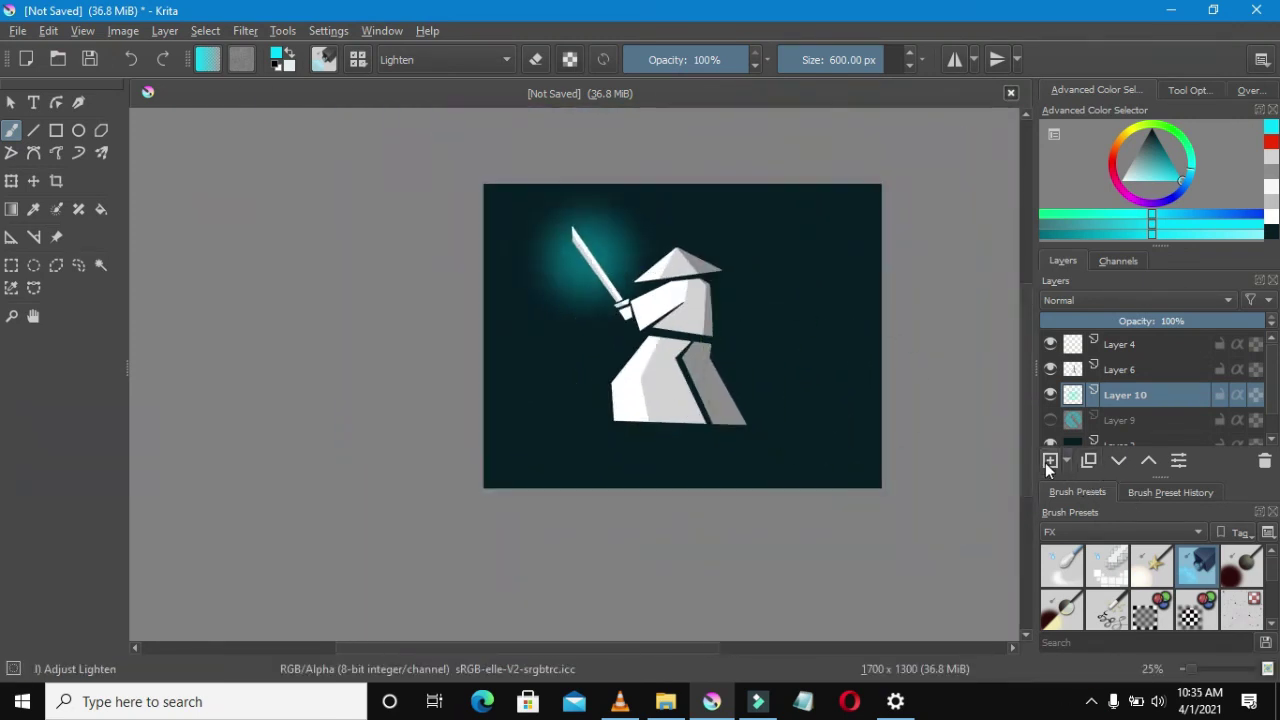
Add a new layer, then create a text object across the lower robe and replace its placeholder with "SUMARIE"
left_click(1046, 461)
left_click(33, 103)
left_click_drag(586, 377, 839, 492)
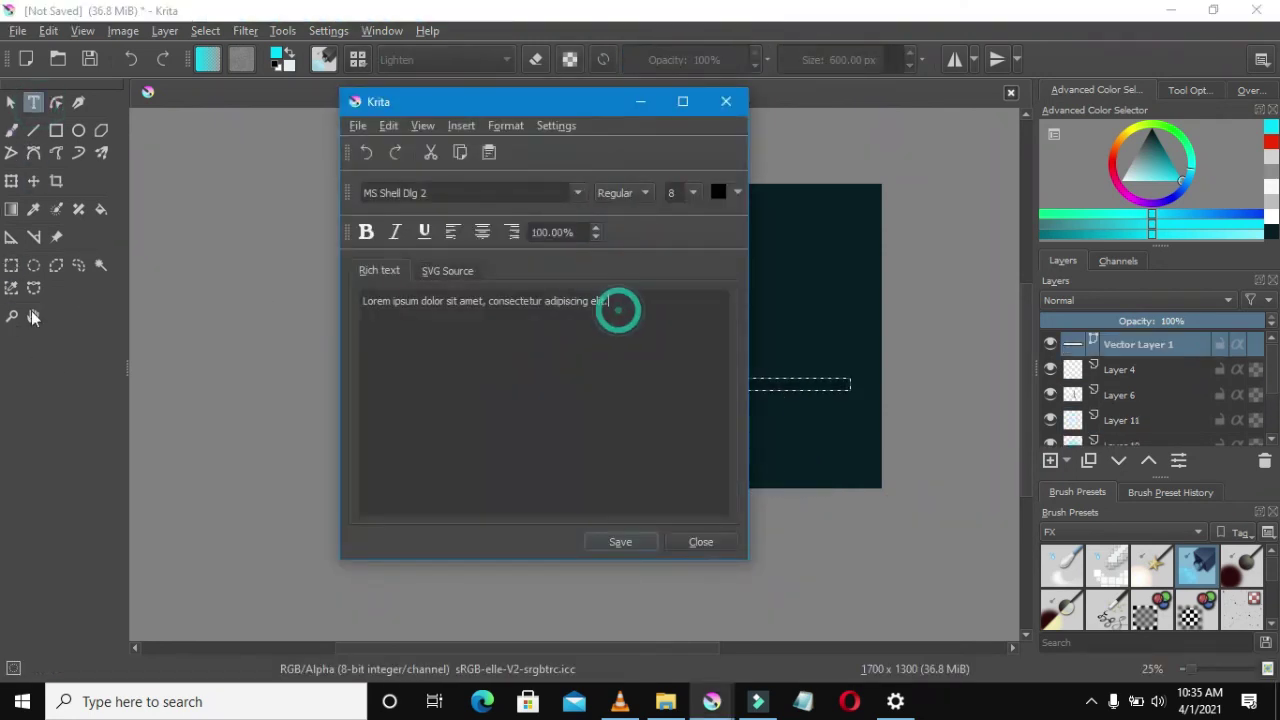
left_click(737, 192)
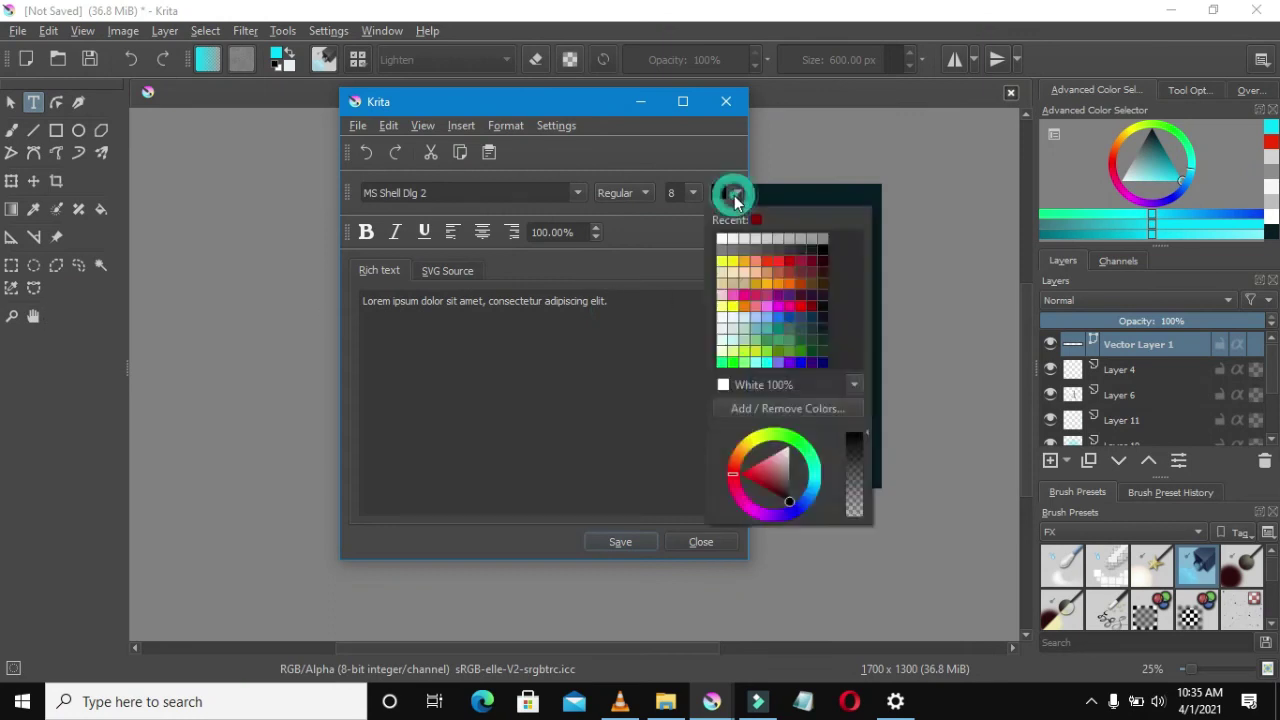
left_click(721, 241)
triple_click(654, 329)
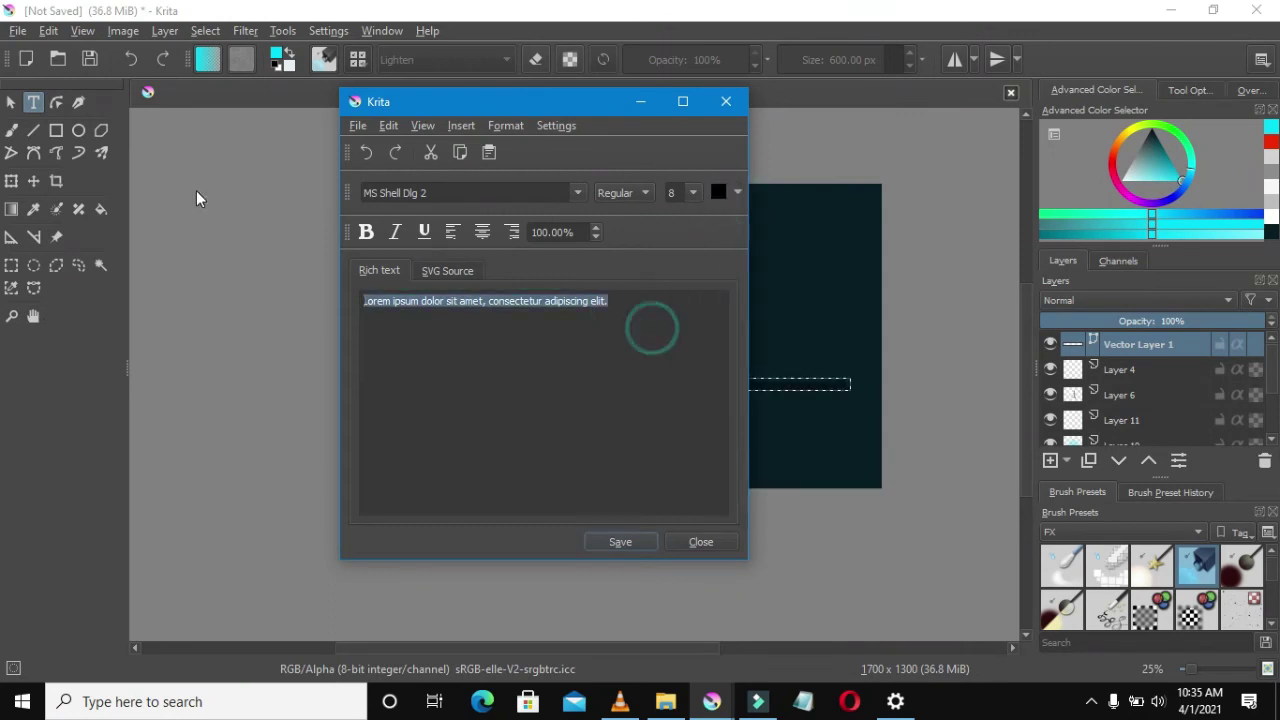
key("Delete")
type("SUMARIE")
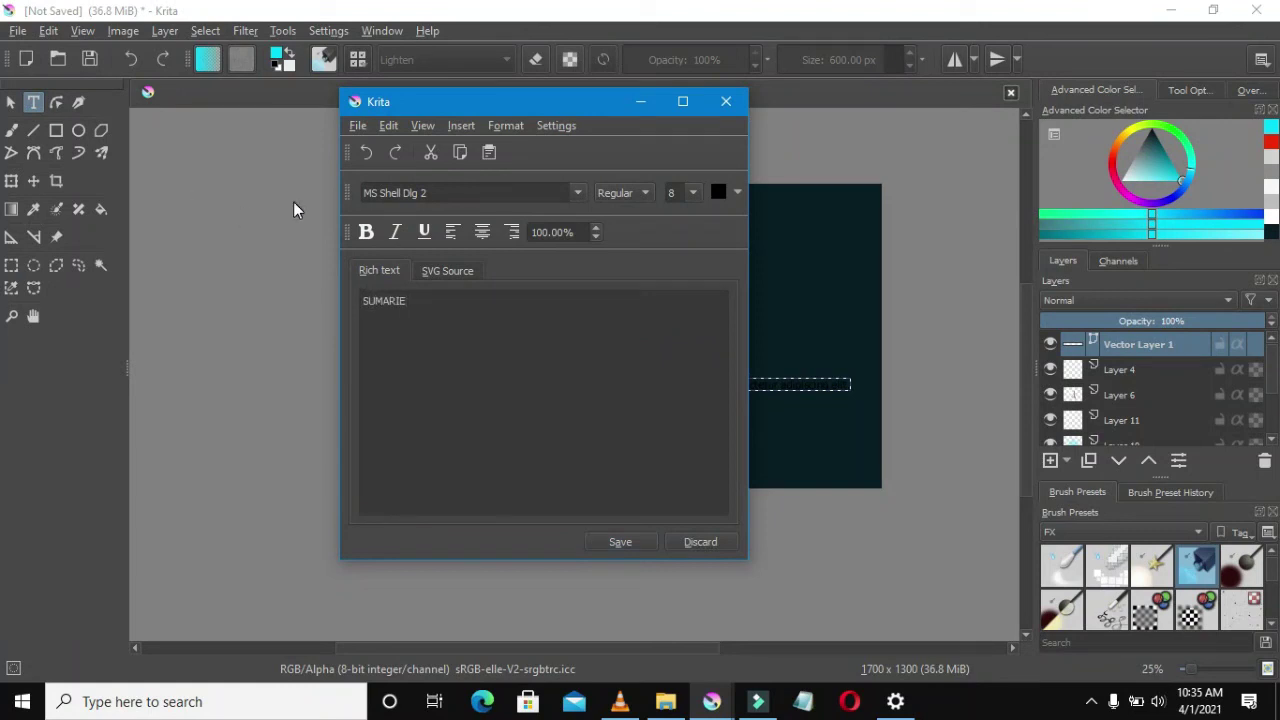
Format the whole word SUMARIE as size 36, white and bold
key("ctrl+a")
left_click(695, 193)
left_click(675, 313)
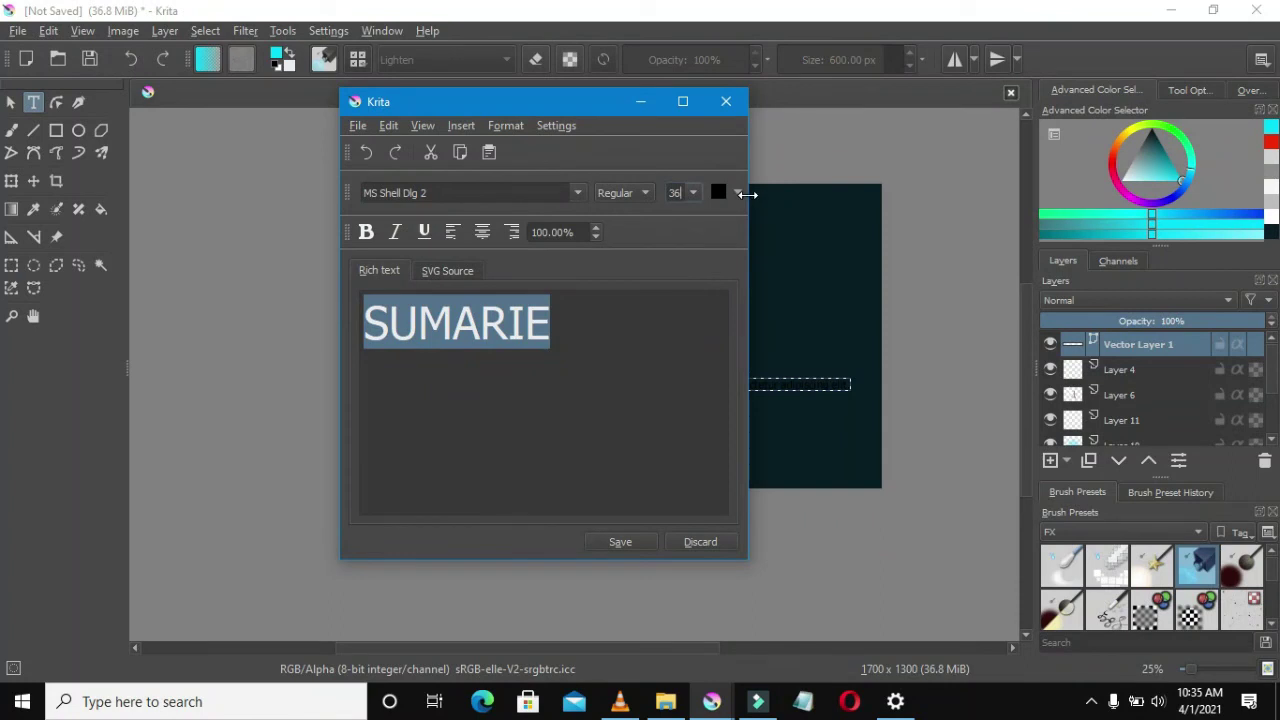
left_click(740, 193)
left_click(731, 239)
left_click(366, 232)
Set the SUMARIE text's font to Abstrakt, save it to the canvas and close the text editor
left_click(577, 195)
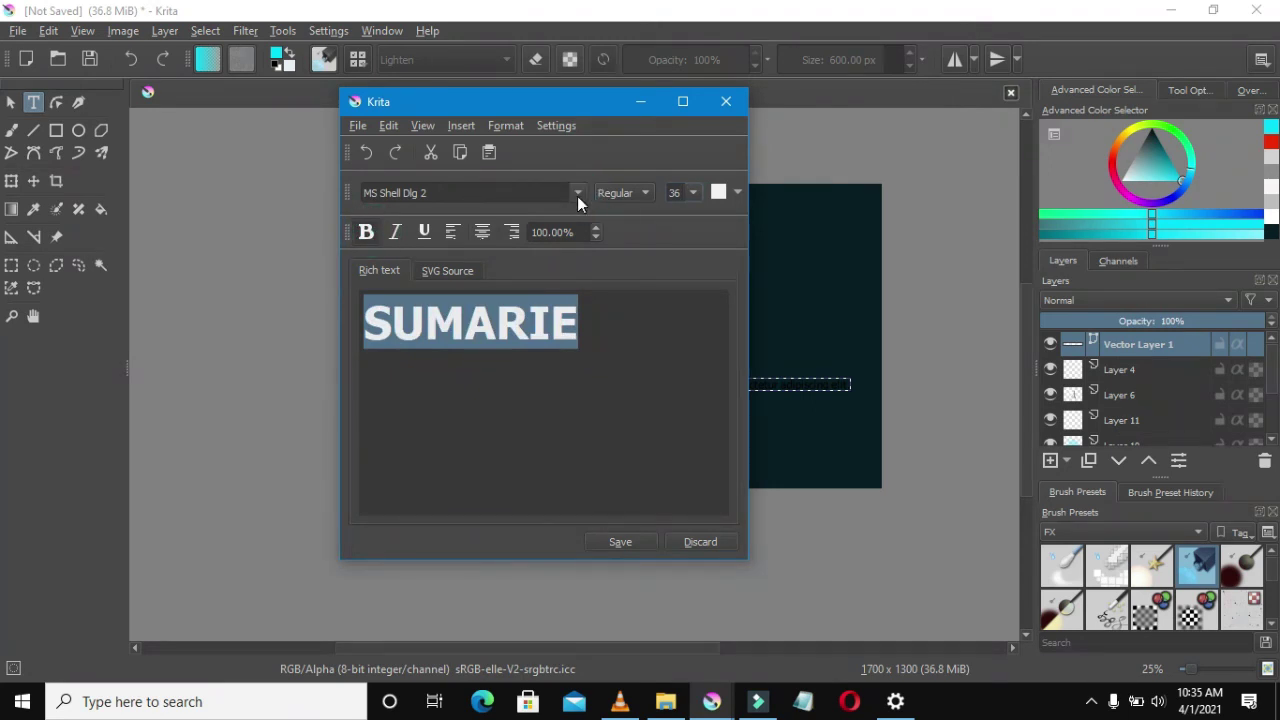
scroll(499, 305, "down", 1)
scroll(499, 305, "down", 10)
scroll(470, 338, "down", 4)
left_click(428, 302)
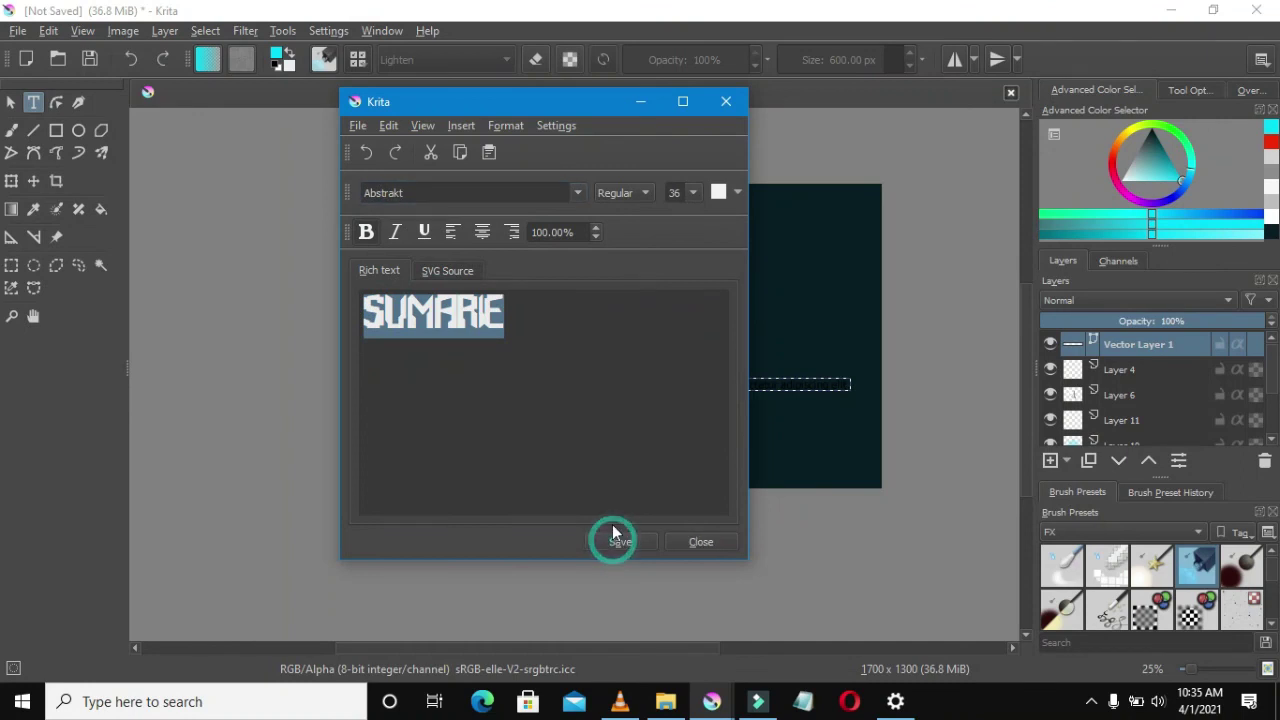
mouse_move(516, 108)
left_mouse_down()
mouse_move(863, 594)
mouse_move(674, 480)
mouse_move(275, 101)
mouse_move(523, 128)
left_mouse_up()
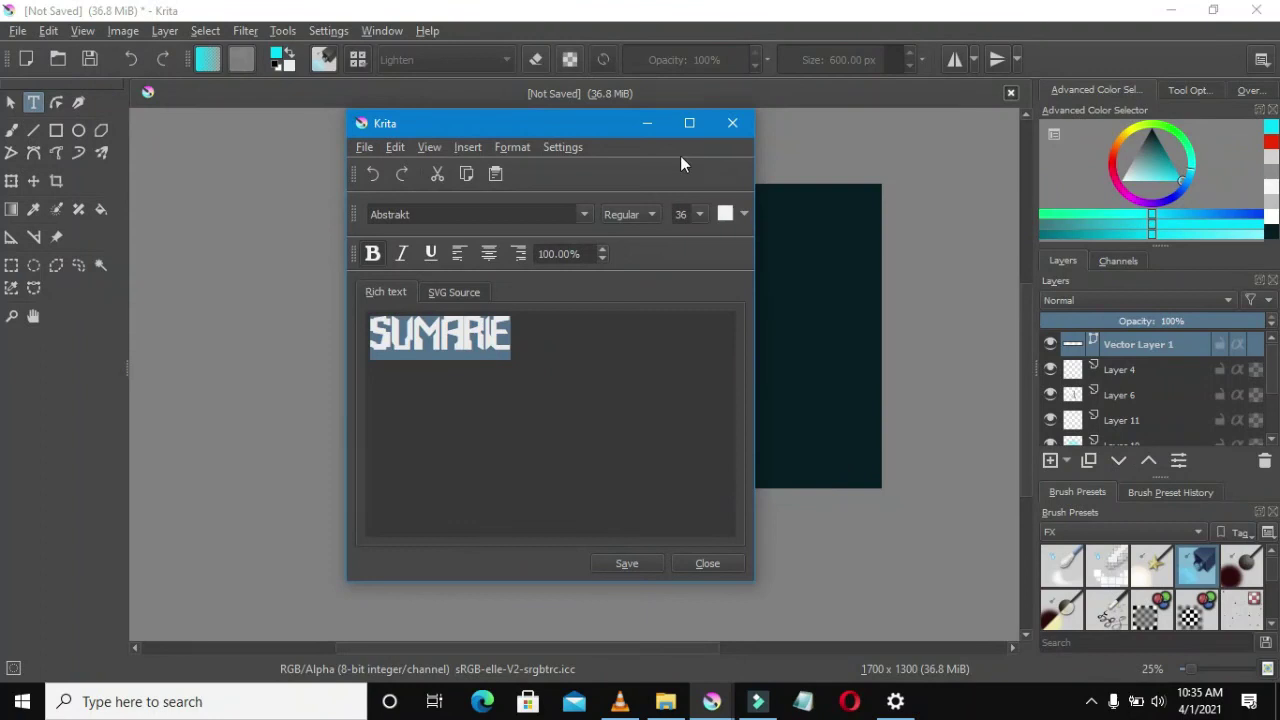
left_click(731, 123)
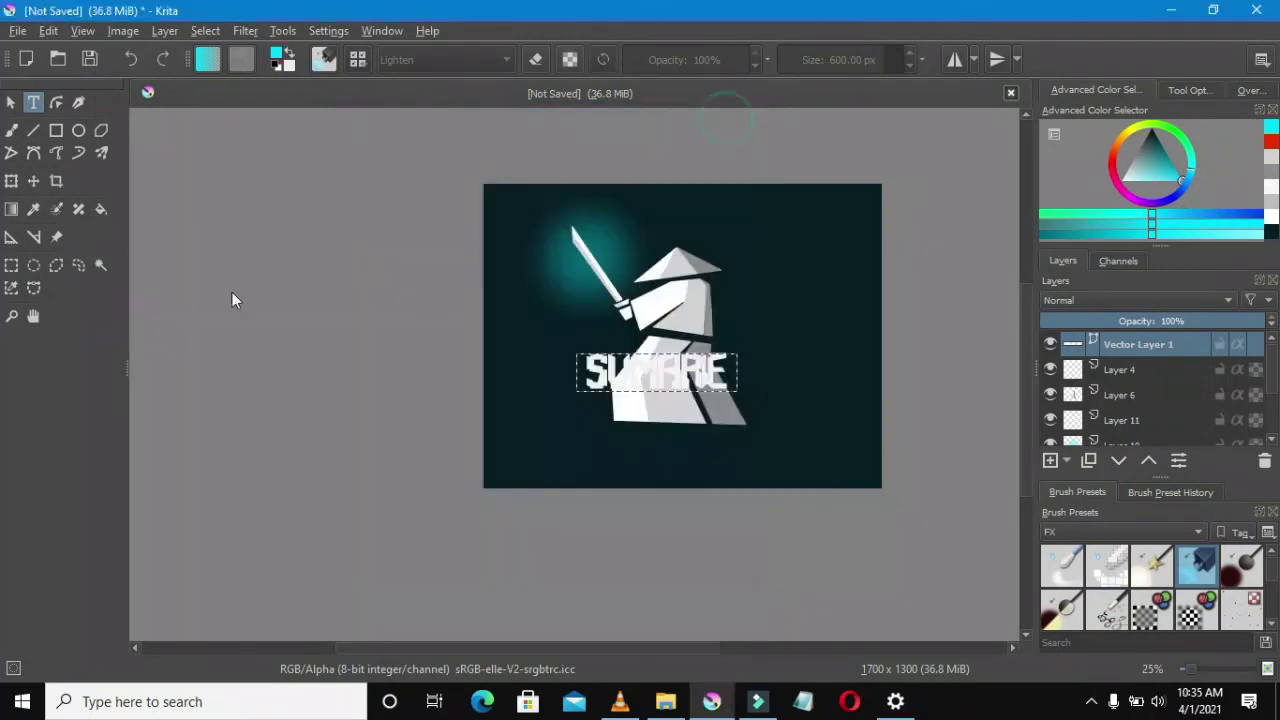
Move the SUMARIE text down beneath the figure's robe, just above the canvas's lower edge
left_click(37, 187)
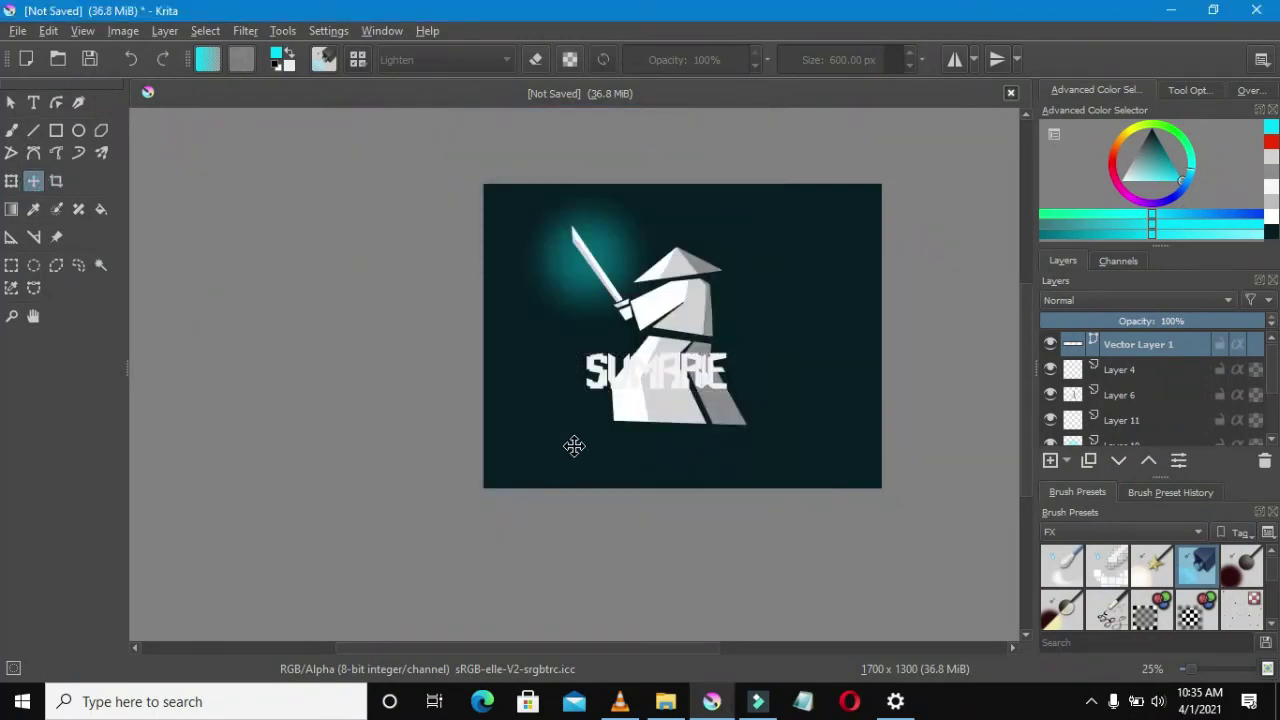
left_click_drag(634, 395, 649, 477)
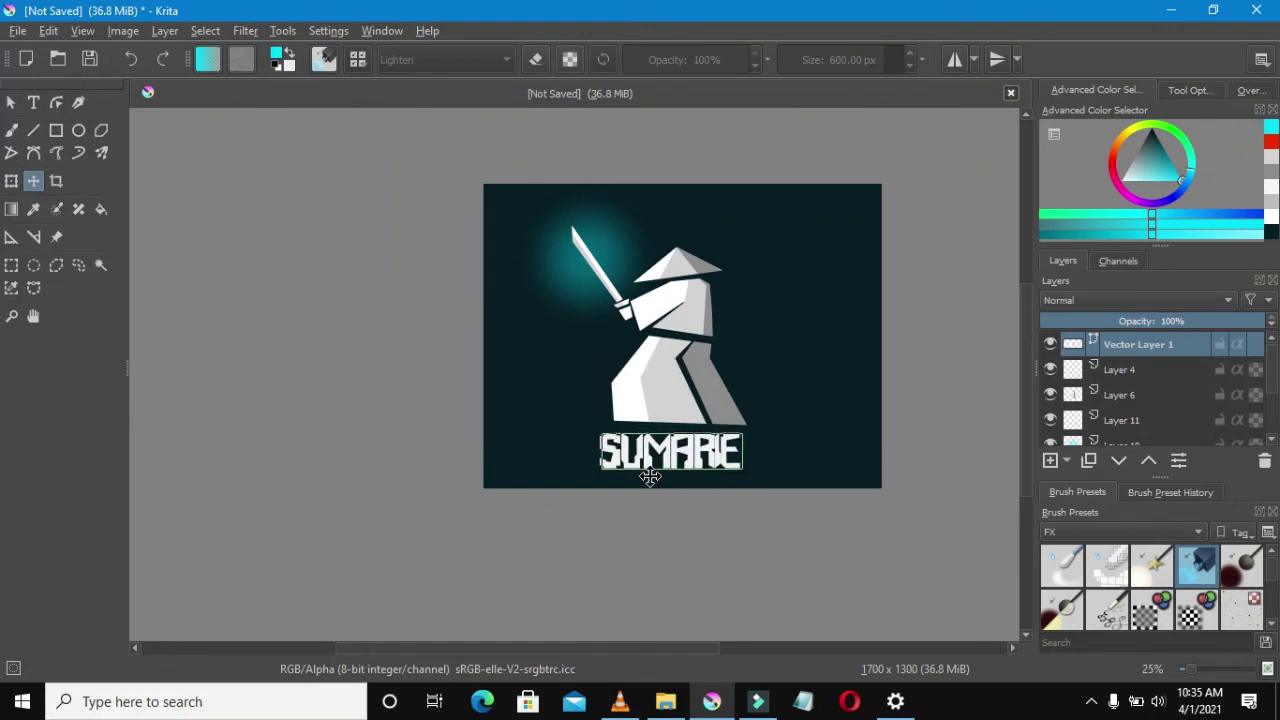
scroll(649, 477, "down", 2)
scroll(649, 477, "up", 4)
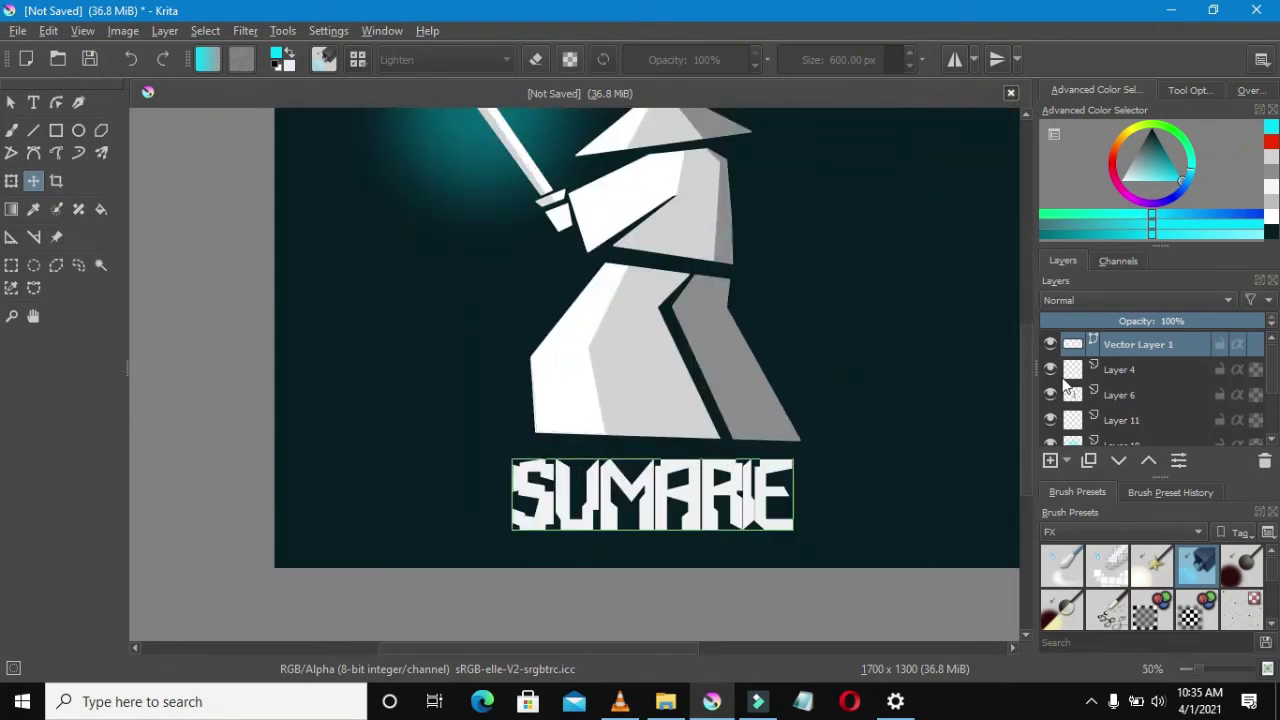
Set the opacity of the SUMARIE text's Vector Layer 1 to 93%
left_click(1155, 318)
scroll(786, 334, "down", 3)
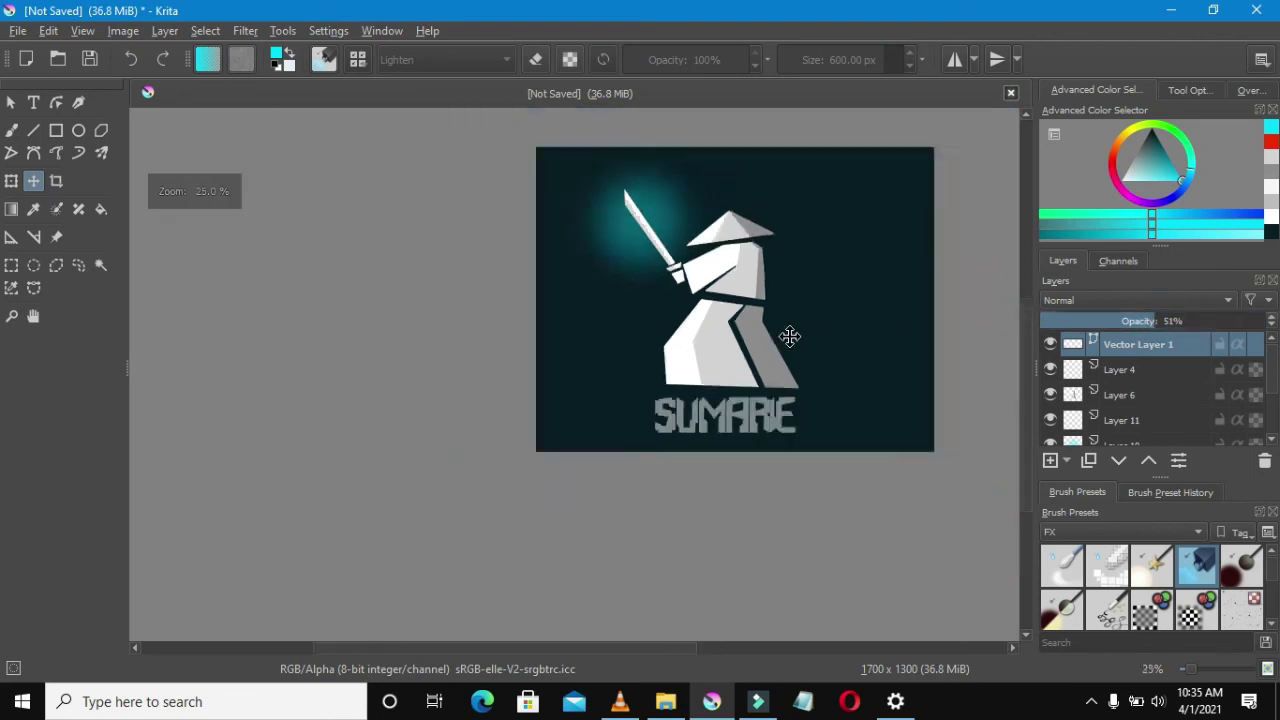
scroll(790, 337, "up", 2)
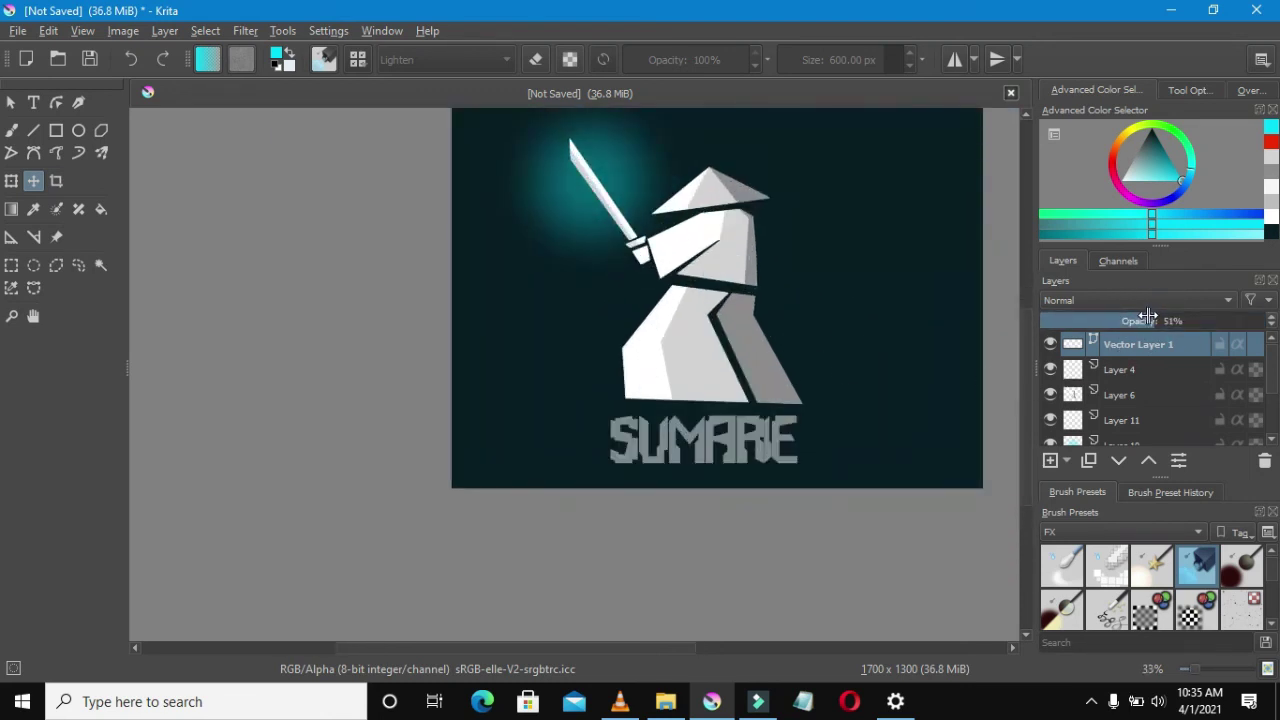
left_click_drag(1148, 316, 1229, 324)
scroll(920, 351, "down", 3)
scroll(827, 380, "up", 4)
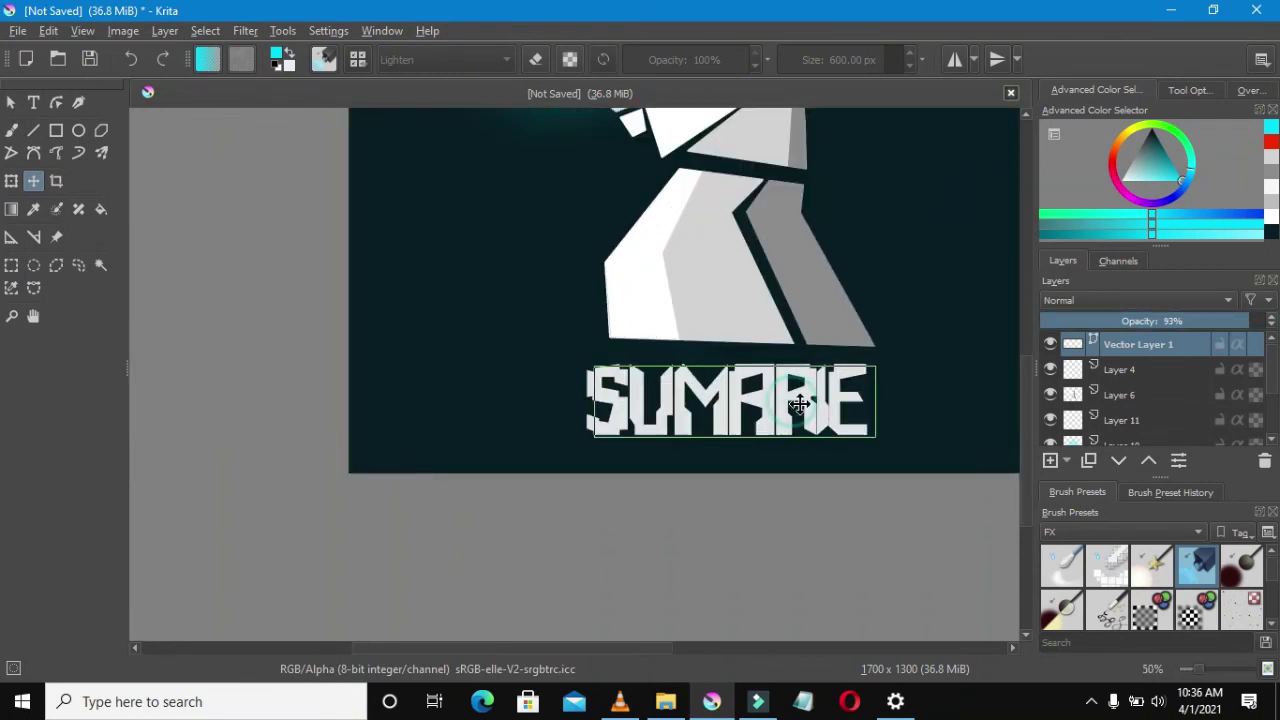
Lower the opacity of the SUMARIE text's Vector Layer 1 to 64%
scroll(795, 400, "down", 5)
scroll(803, 400, "up", 5)
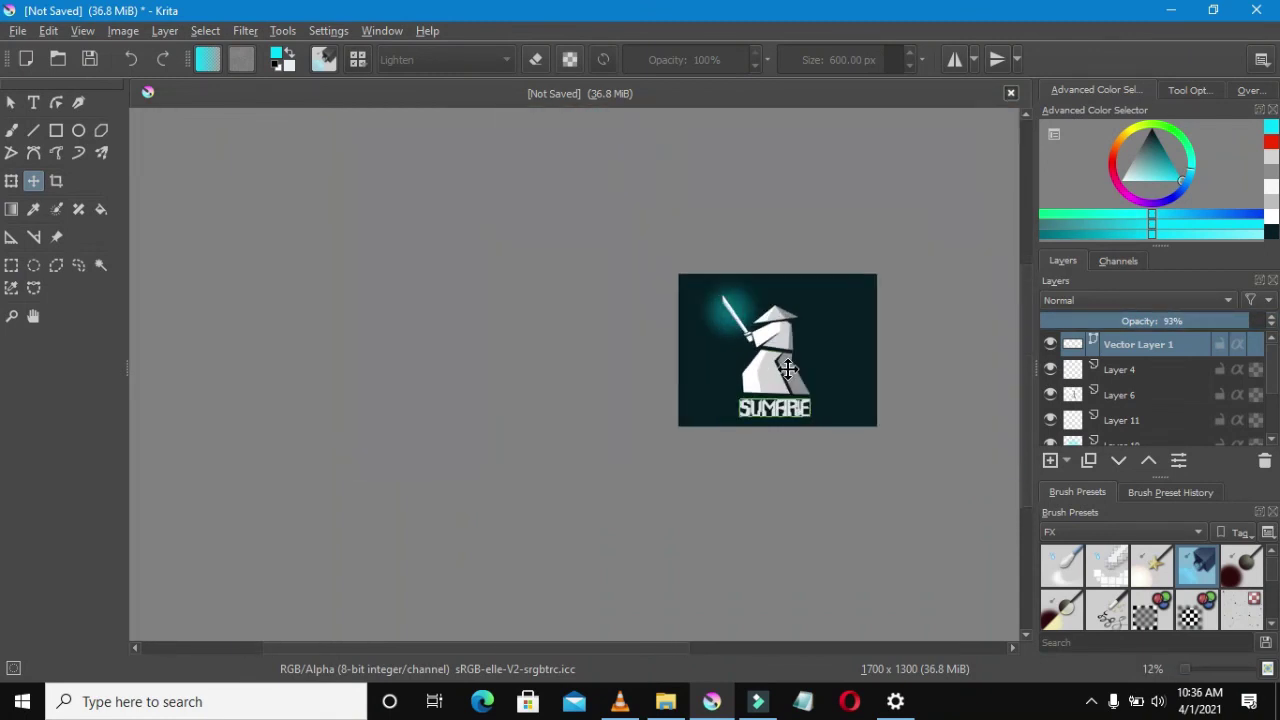
left_click(1184, 321)
scroll(789, 340, "down", 4)
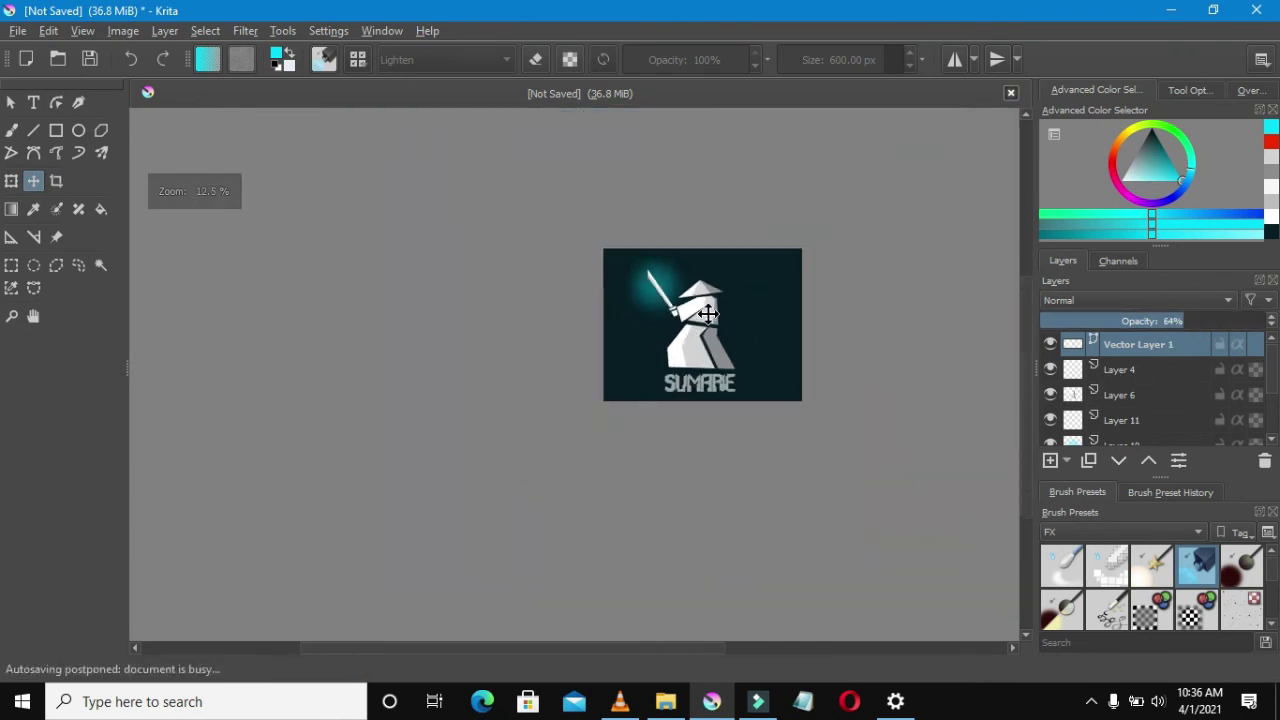
scroll(707, 314, "up", 3)
Delete the SUMARIE text's Vector Layer 1 and check the whole logo without the lettering
left_click(1264, 460)
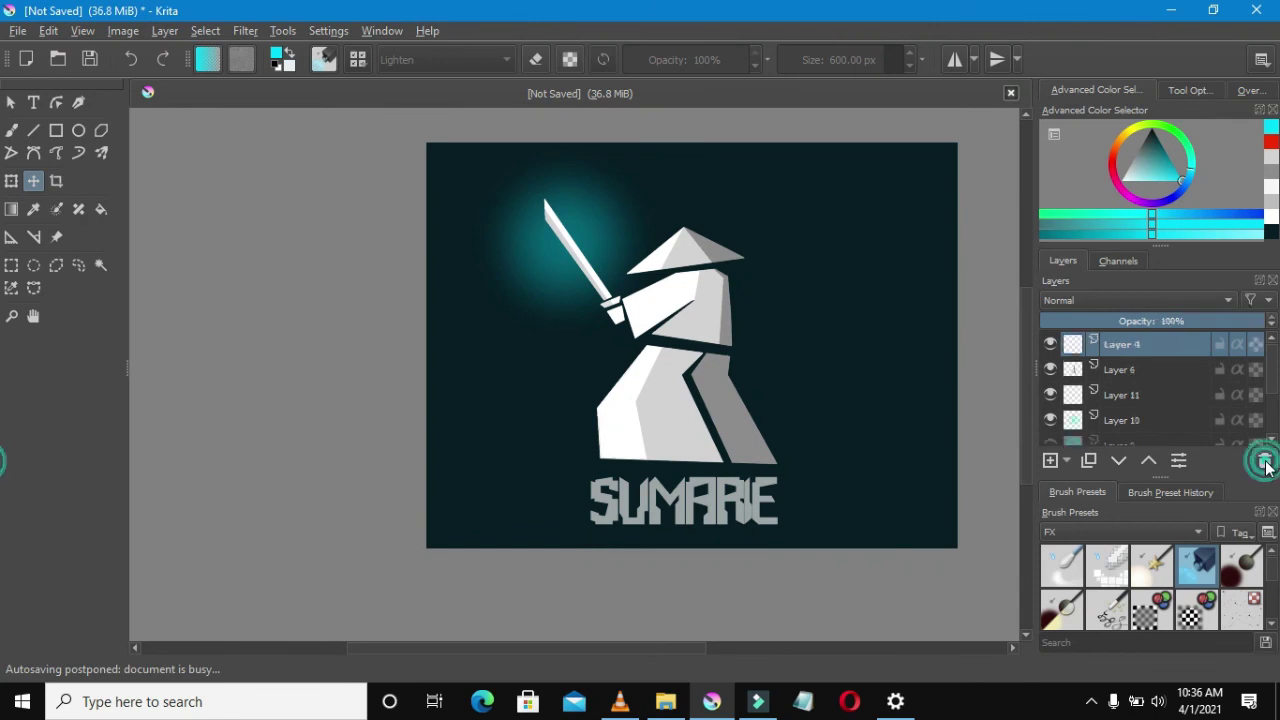
scroll(797, 302, "down", 3)
scroll(797, 302, "up", 3)
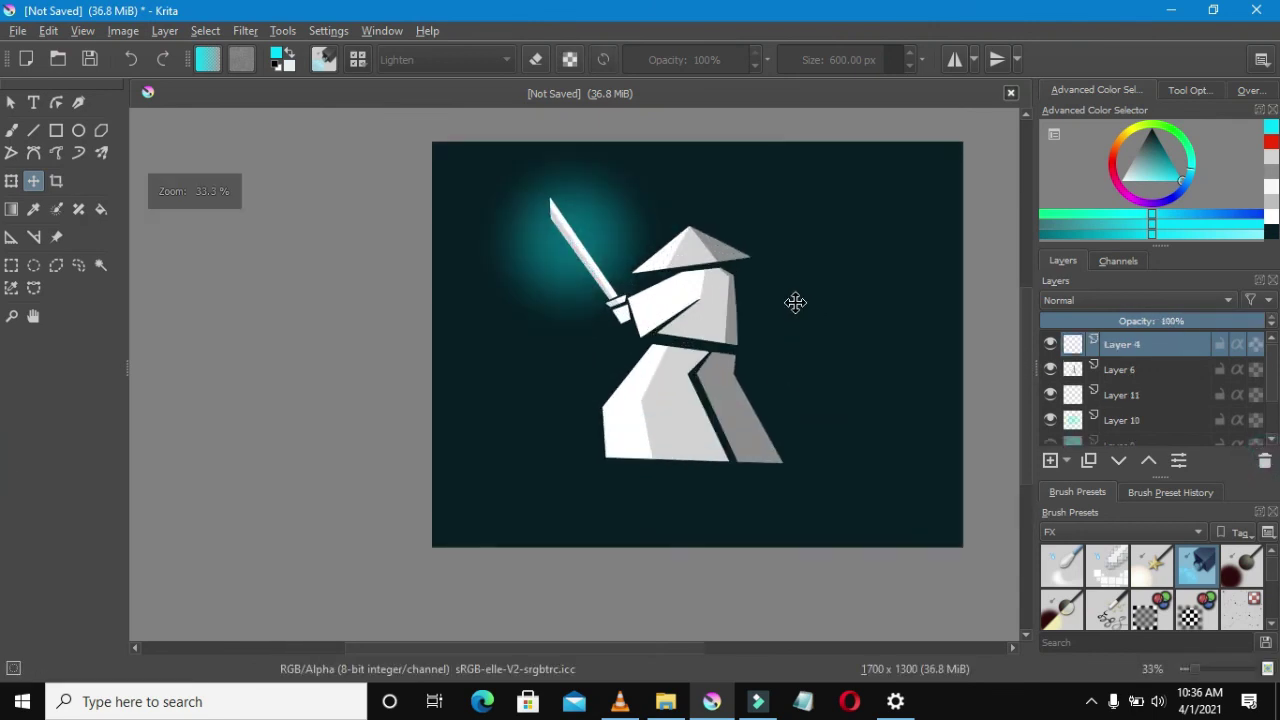
scroll(796, 309, "down", 1)
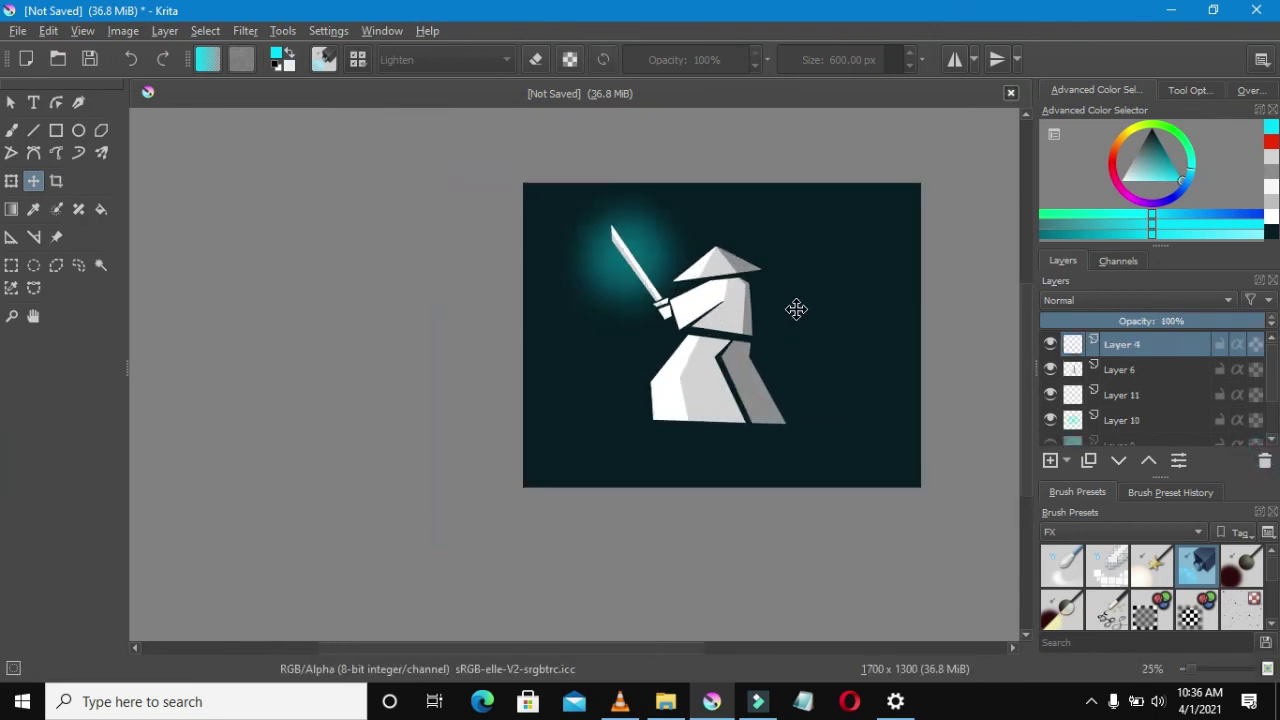
scroll(792, 304, "up", 1)
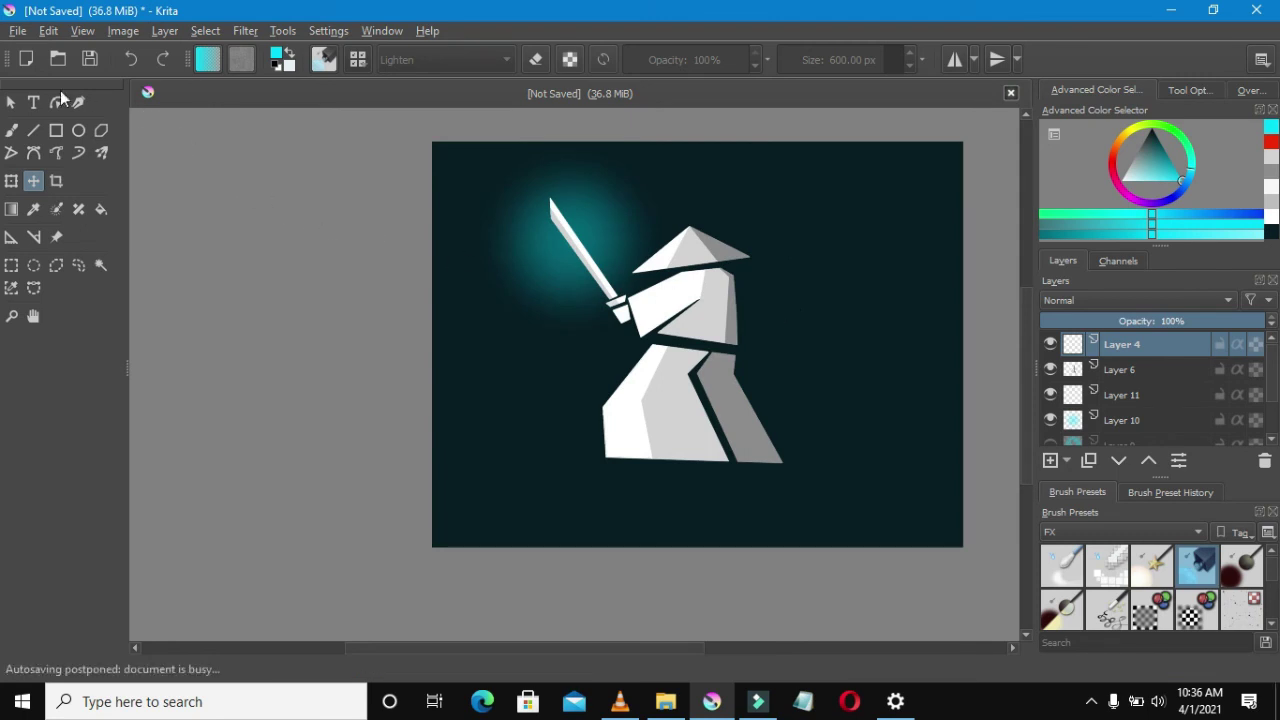
Save the logo as a Krita document named sumarry in the Desktop's lyric video folder
left_click(18, 32)
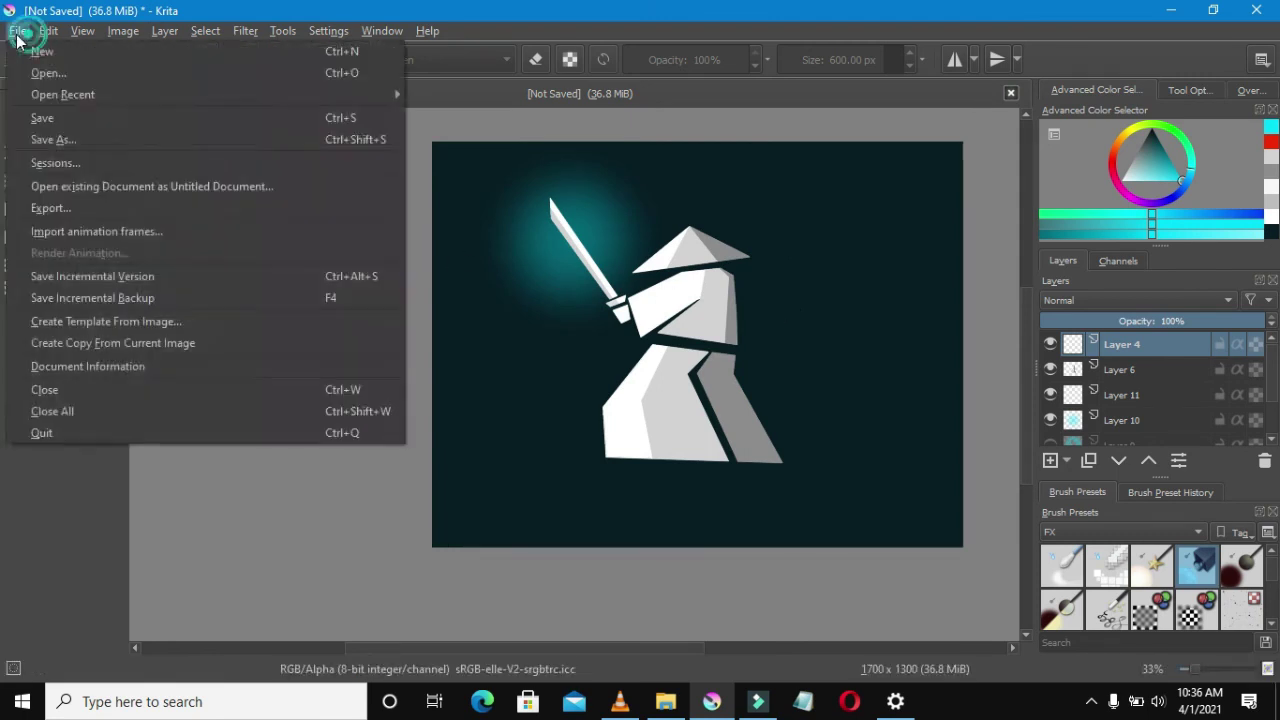
left_click(113, 140)
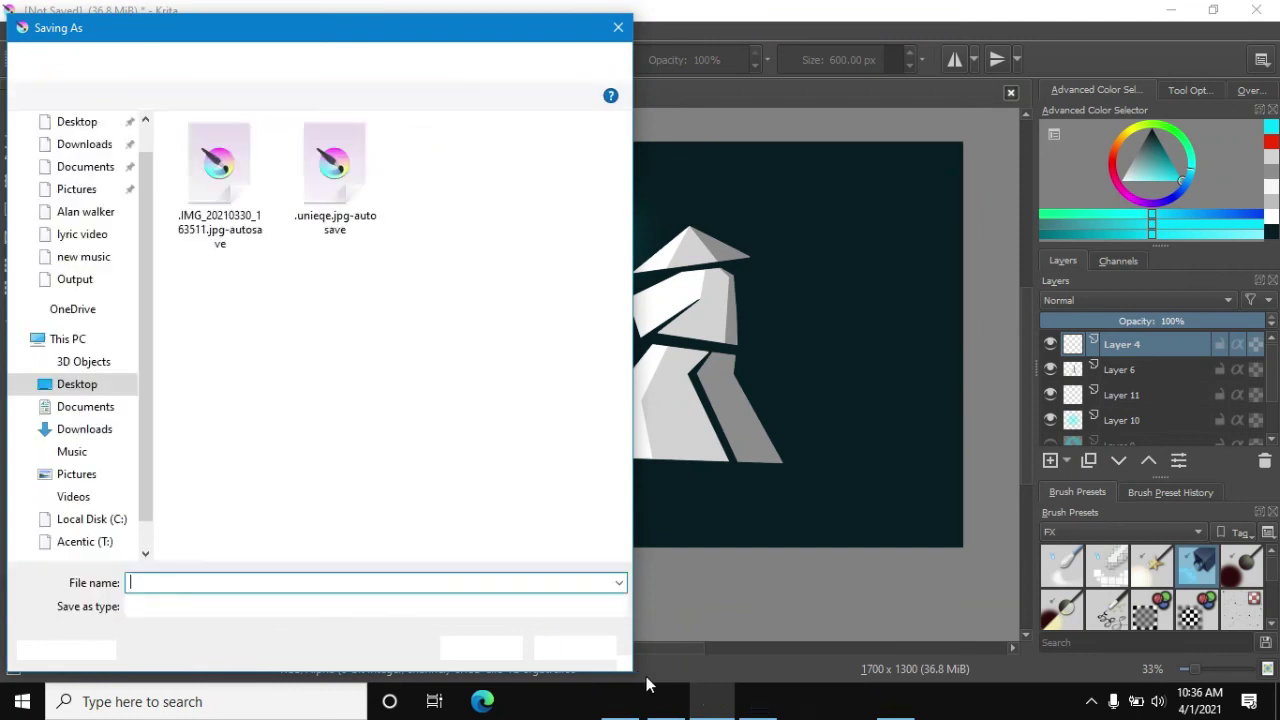
mouse_move(622, 705)
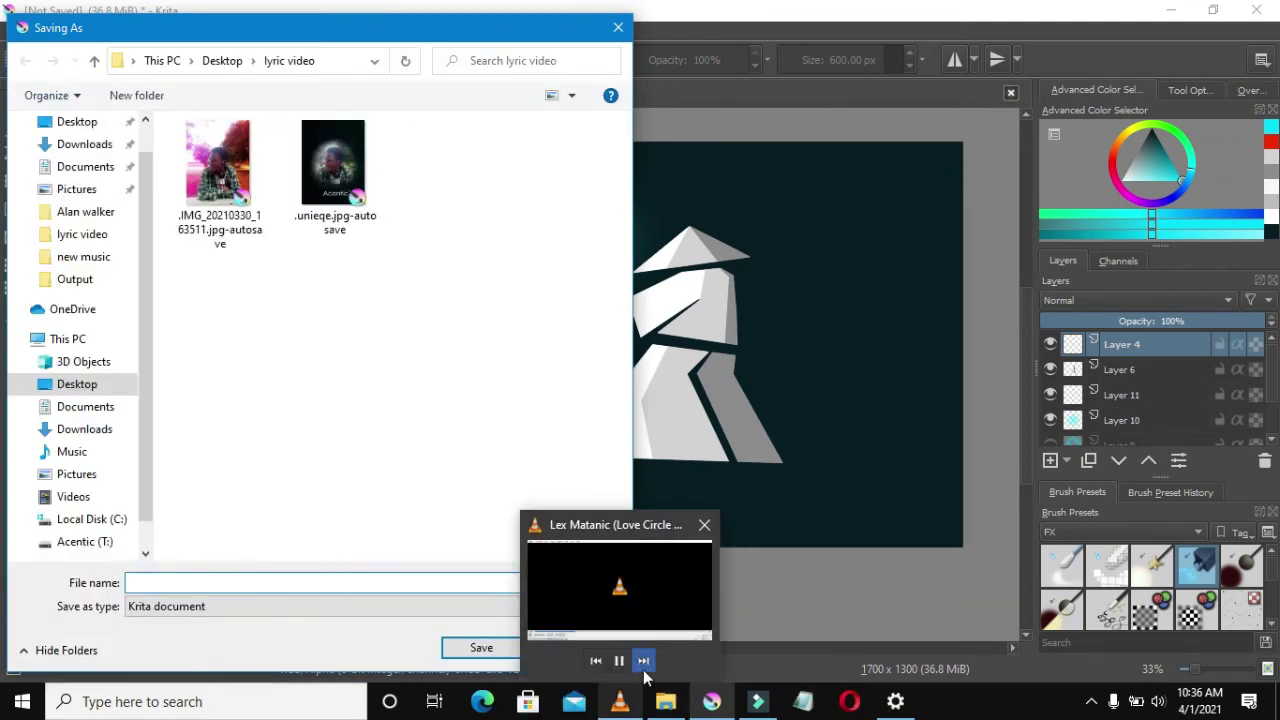
left_click(643, 662)
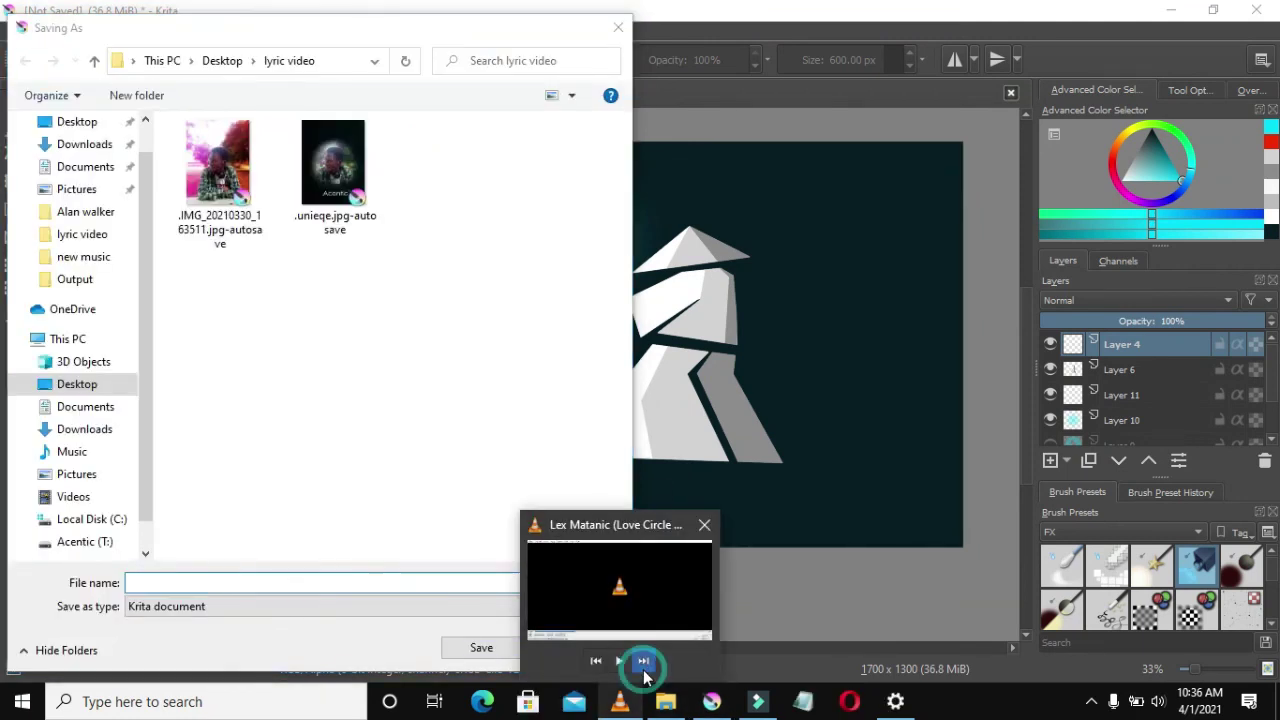
left_click(231, 588)
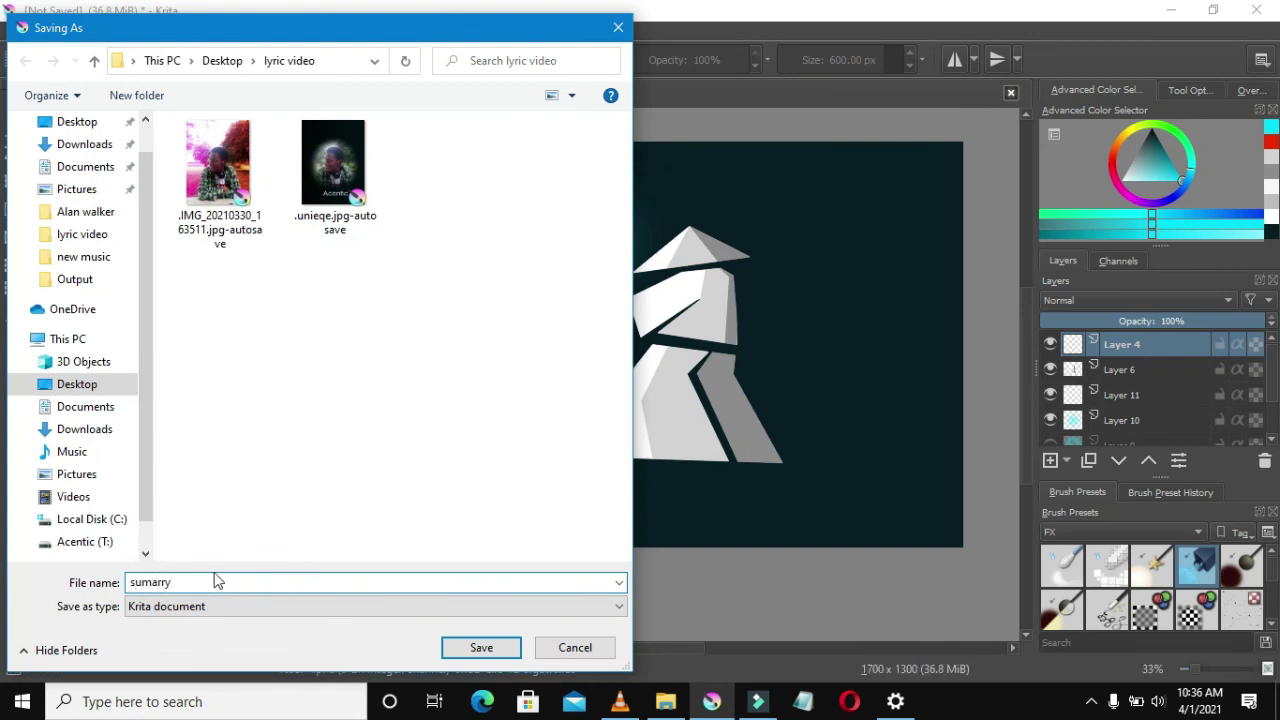
left_click(470, 650)
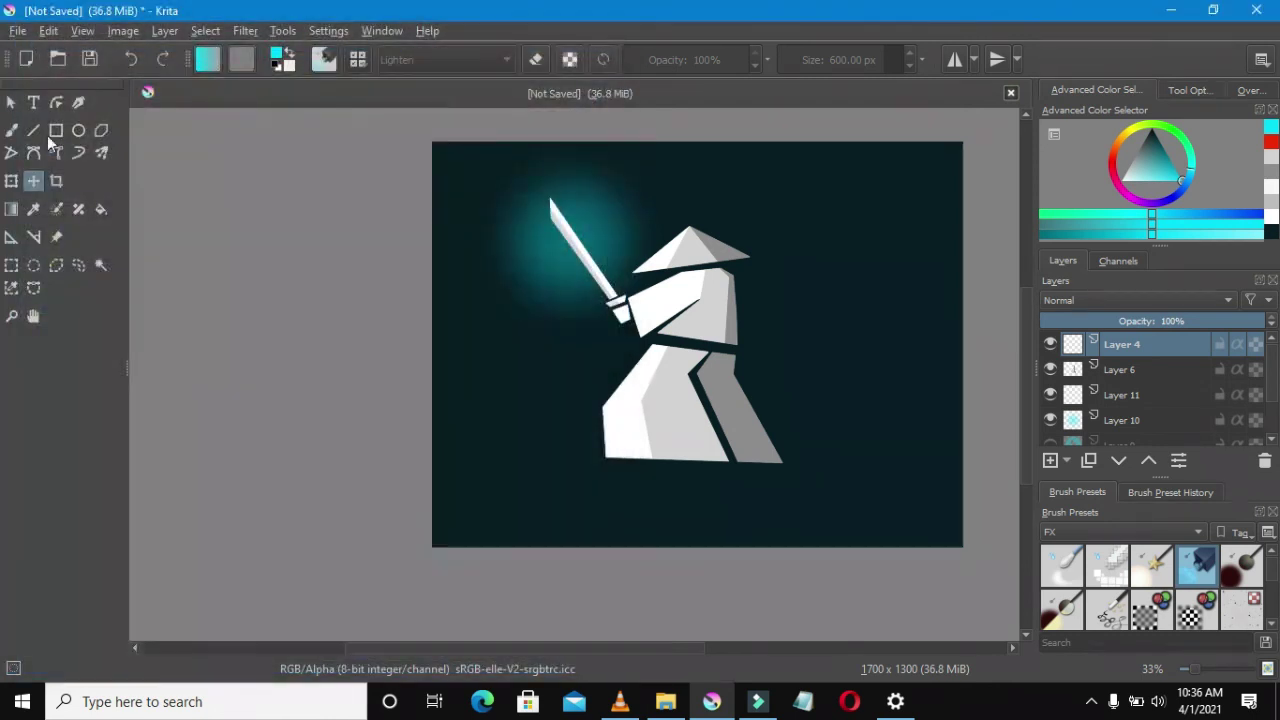
Start saving another copy of the logo as a PNG image named sumarry, with the Desktop as the location
left_click(17, 30)
left_click(84, 146)
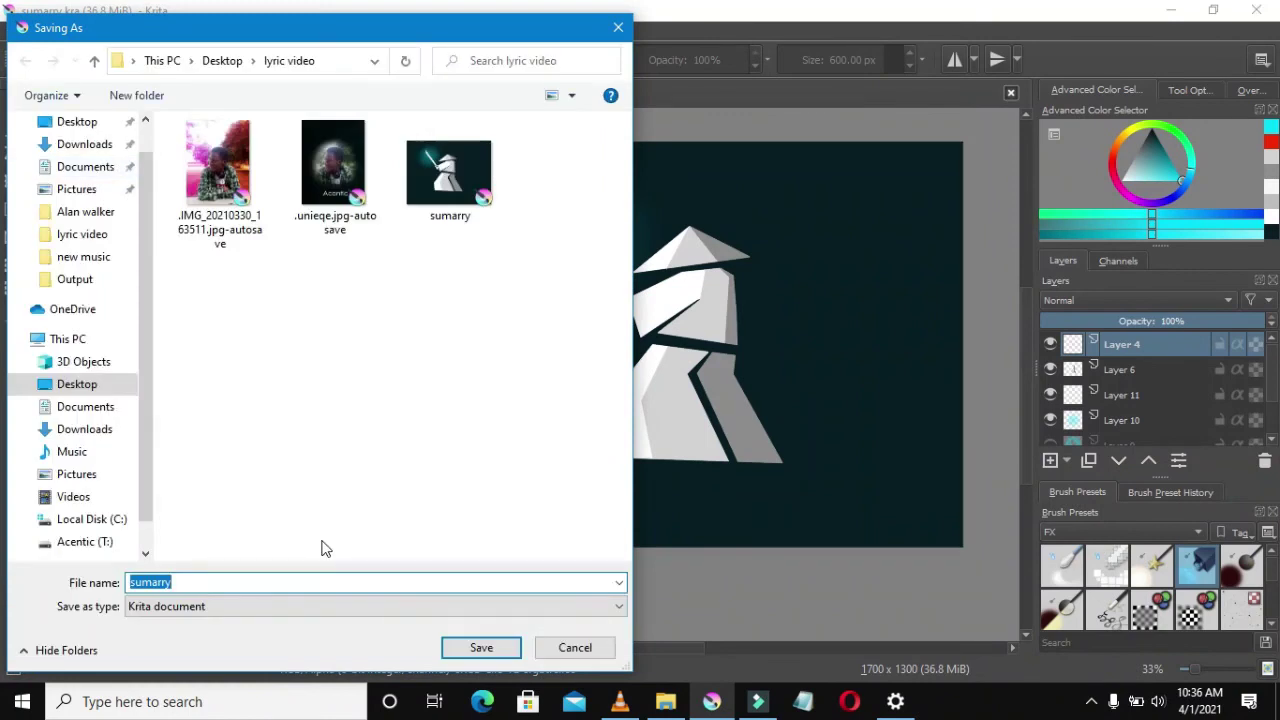
left_click(337, 606)
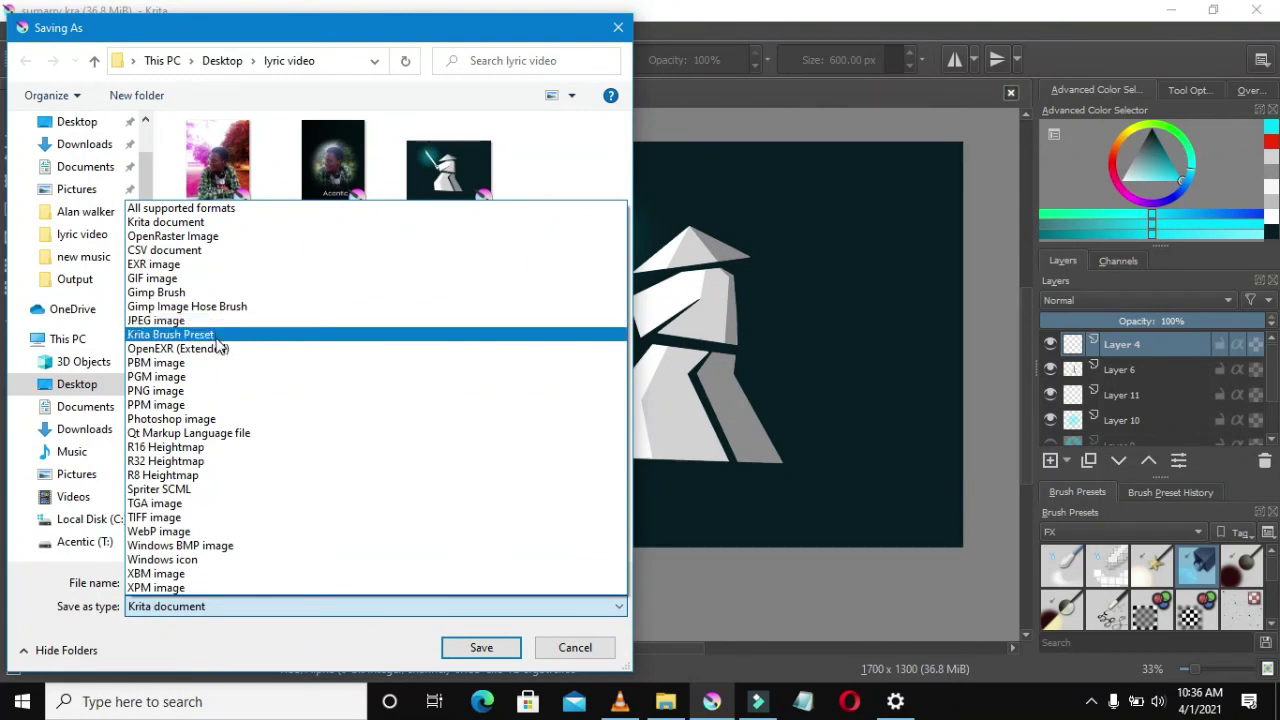
left_click(228, 391)
double_click(265, 578)
left_click(265, 575)
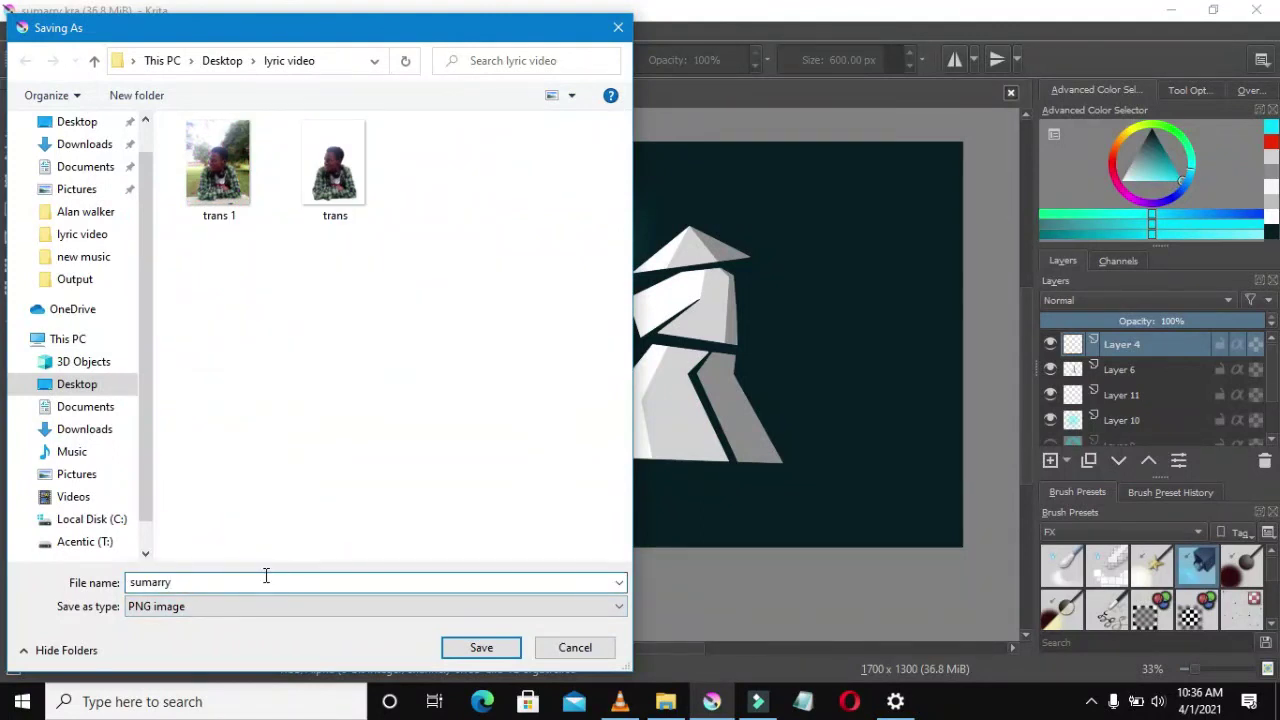
left_click(212, 70)
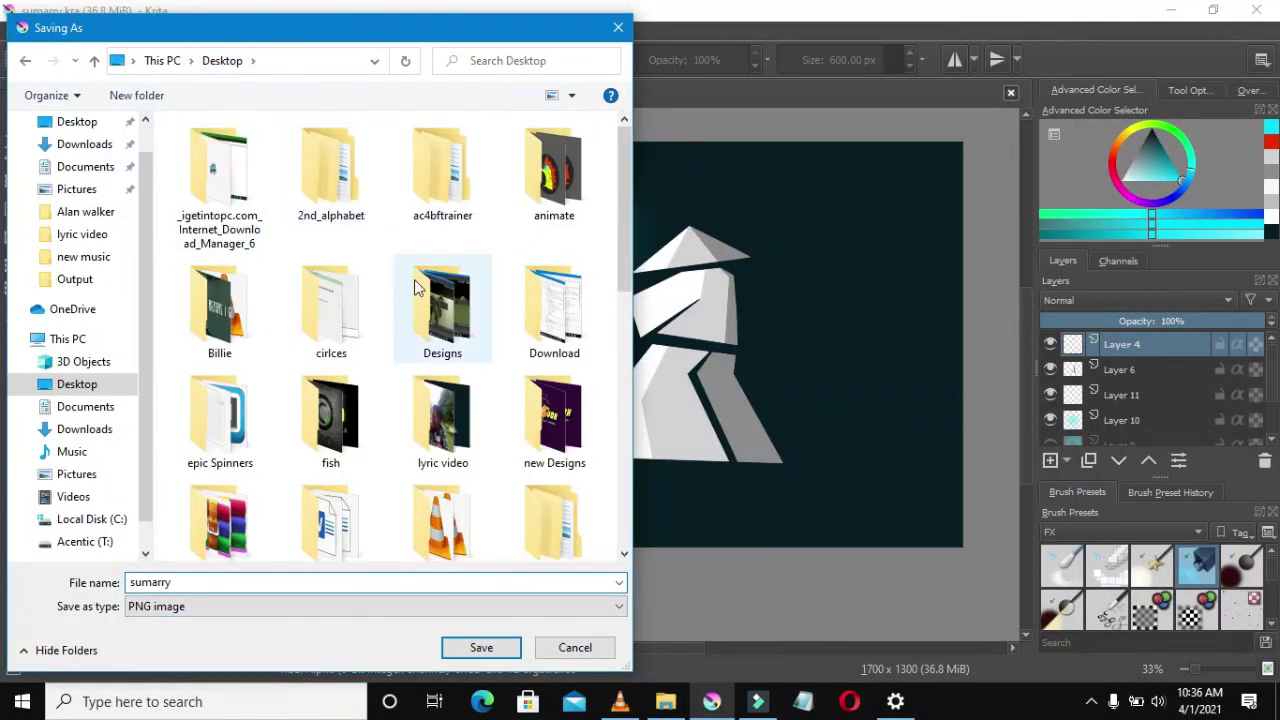